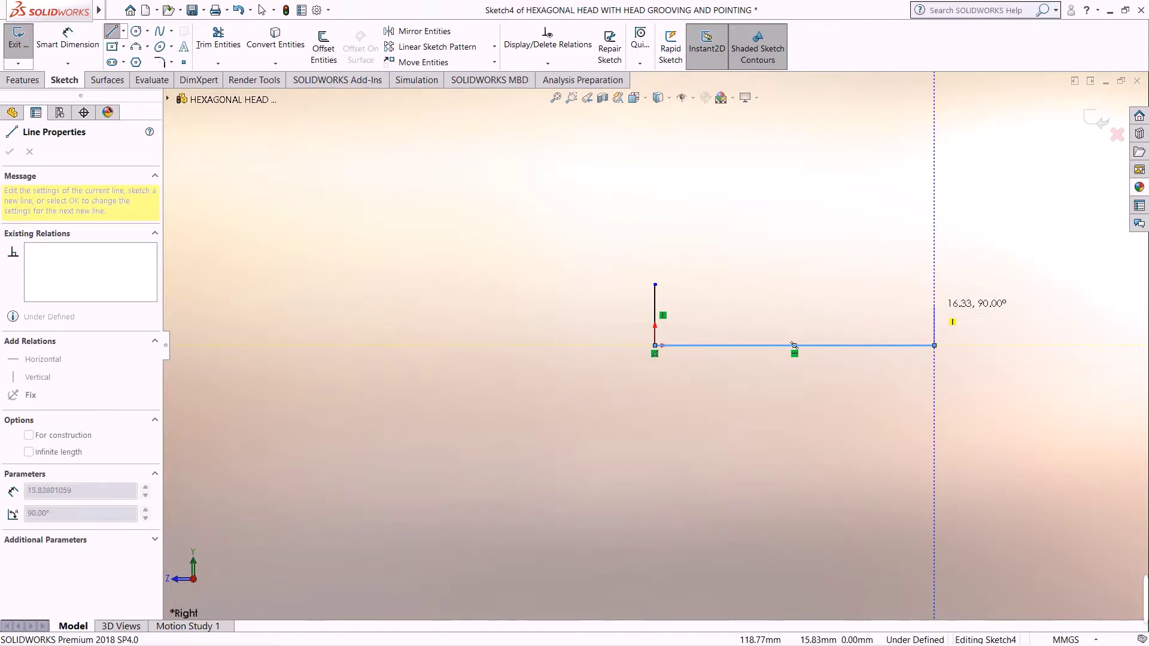
# Complete the closed stepped profile with a vertical end, a horizontal line about 48 mm long, a short slope and a closing line about 60 mm long
pyautogui.click(934, 315)
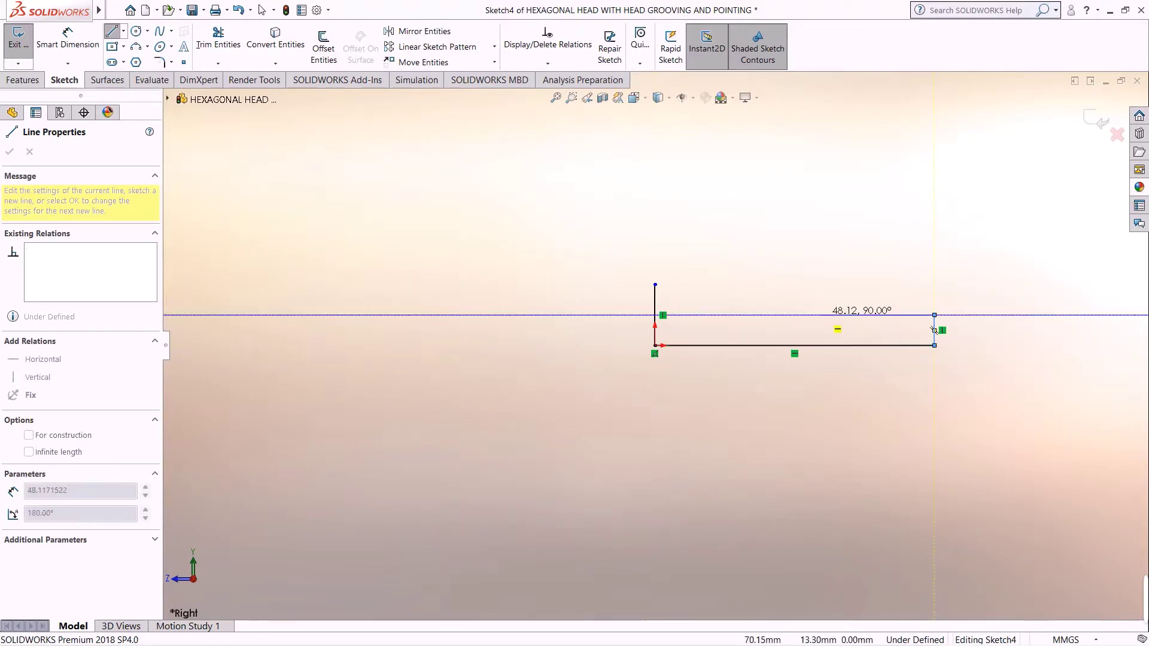
pyautogui.click(821, 315)
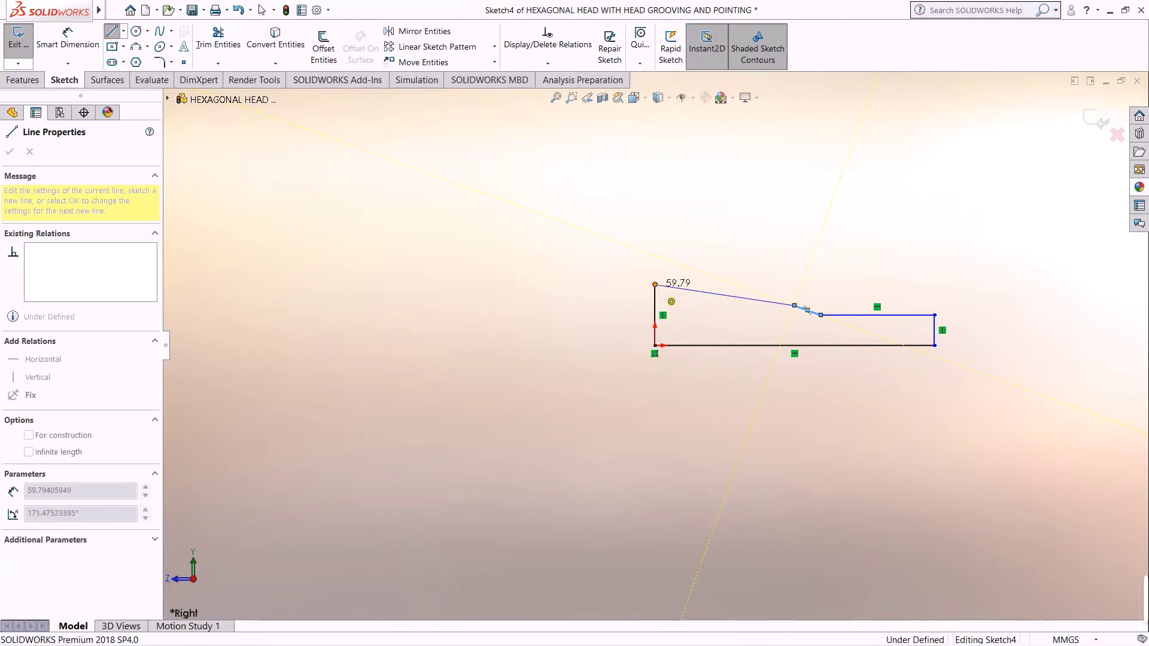
pyautogui.click(654, 284)
# Dimension the profile's overall length between its two vertical end lines and set it to 29.8 mm
pyautogui.click(68, 37)
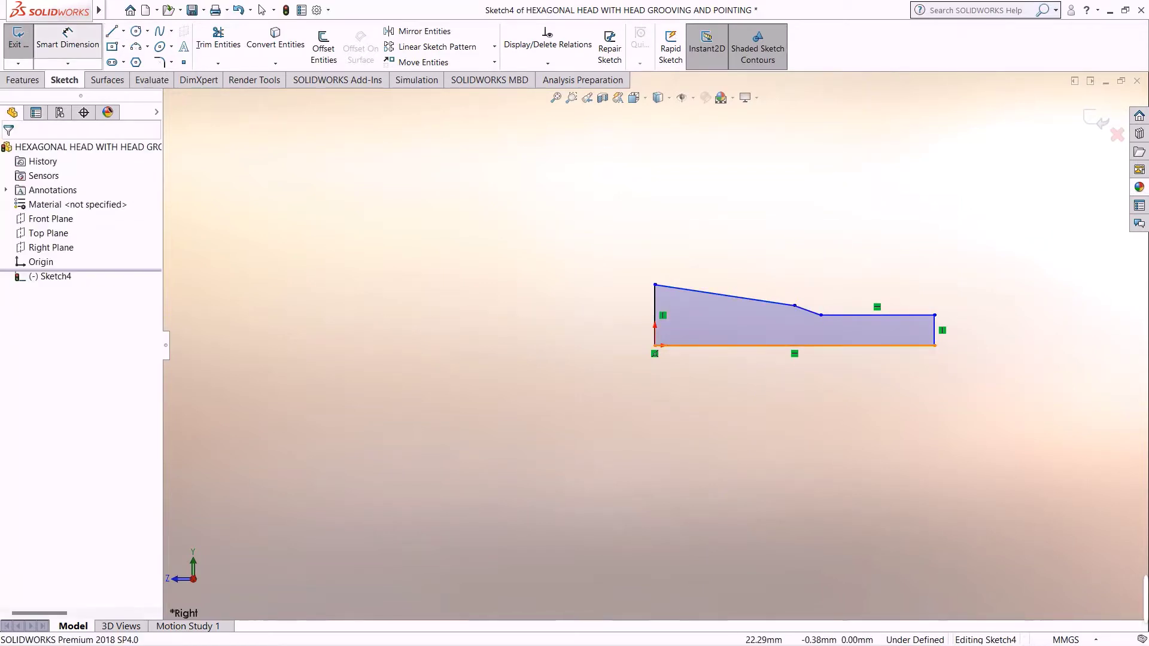
pyautogui.click(934, 330)
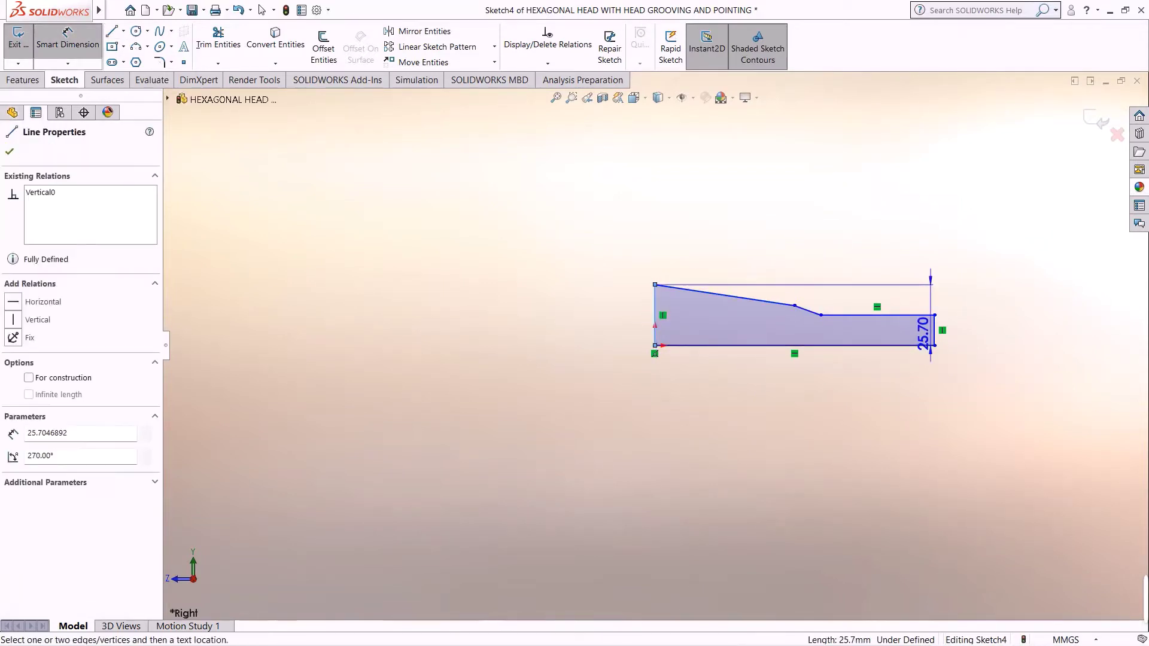
pyautogui.click(933, 332)
pyautogui.click(898, 384)
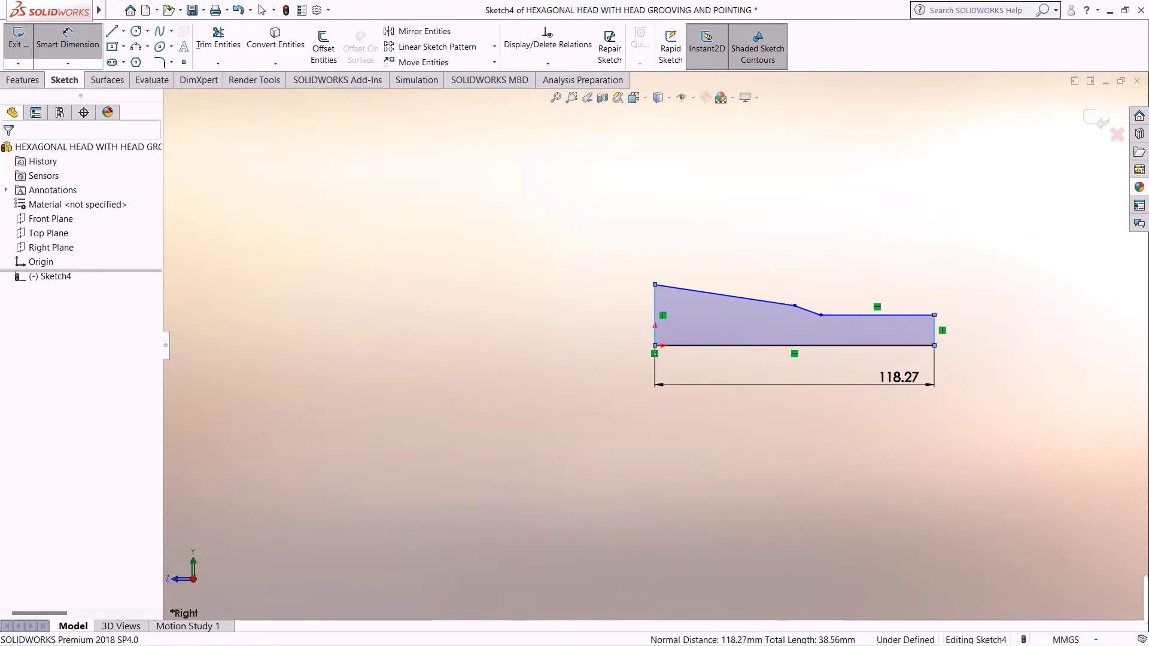
pyautogui.click(898, 376)
pyautogui.write('29.')
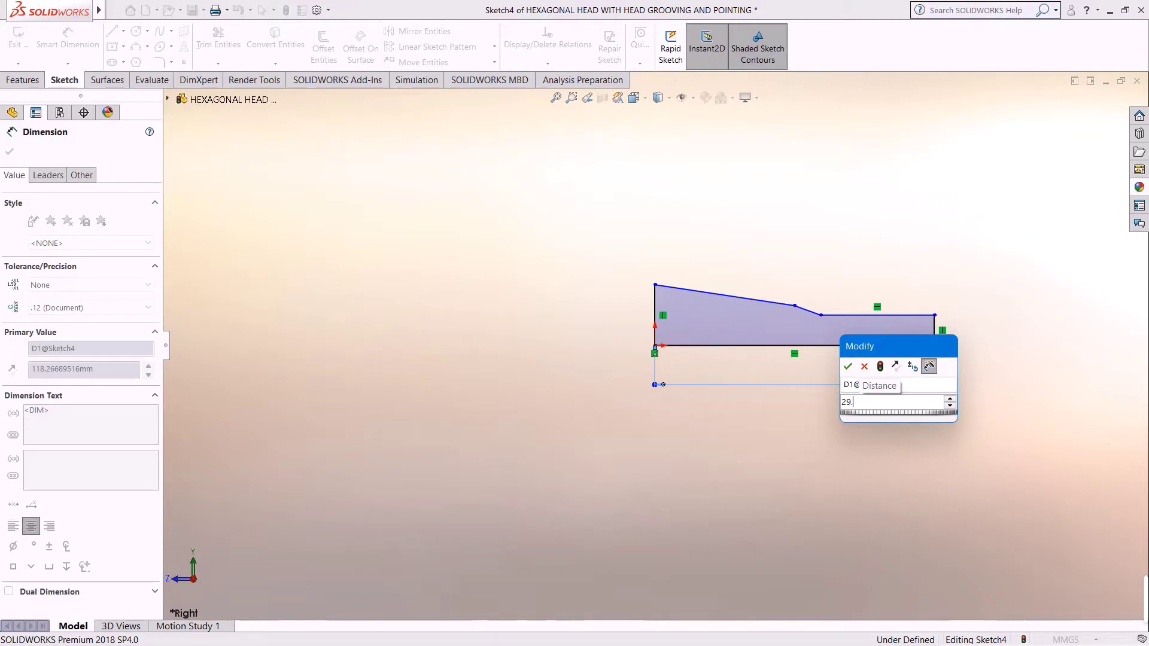
pyautogui.write('8')
pyautogui.press('Return')
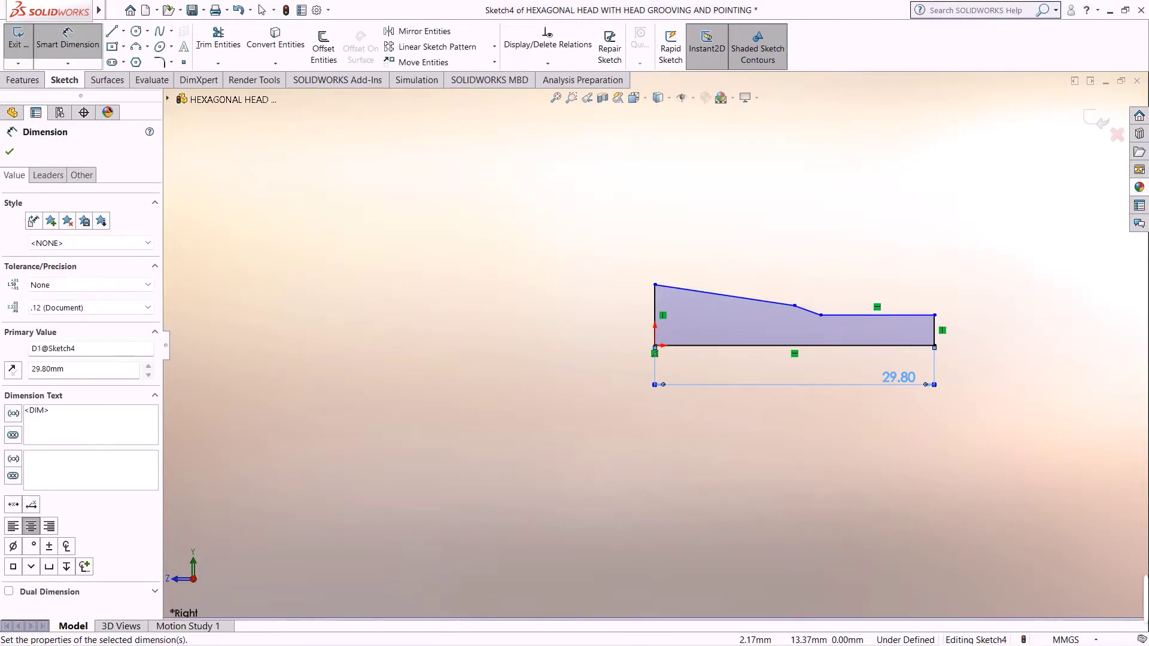
# Add a horizontal relation to the long sloping line at the top of the profile's taller section
pyautogui.click(547, 63)
pyautogui.click(549, 93)
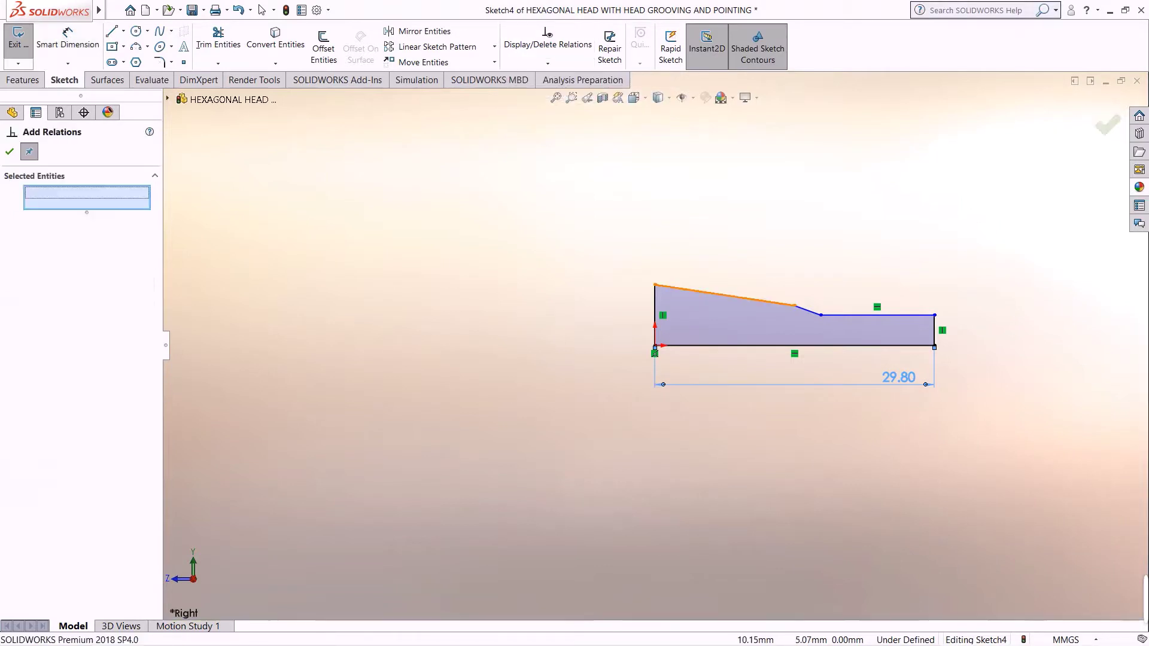
pyautogui.click(724, 295)
pyautogui.click(45, 370)
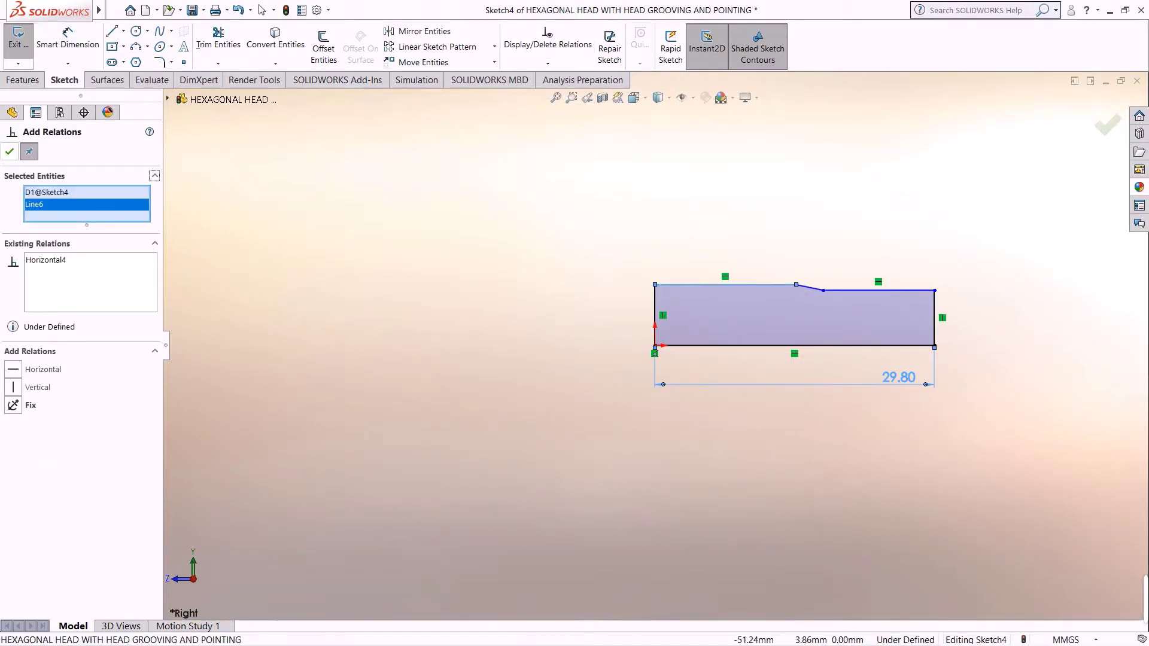
pyautogui.click(9, 152)
# Dimension the narrower section's height from the profile's baseline and set it to 5.30/2 mm
pyautogui.click(68, 44)
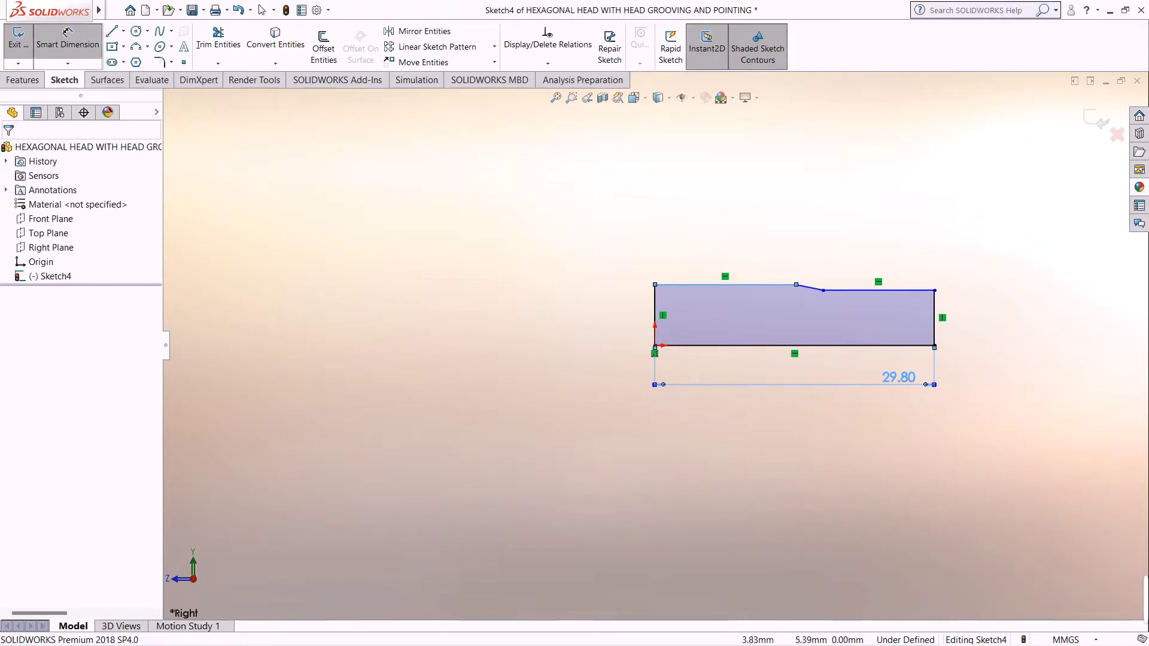
pyautogui.click(688, 346)
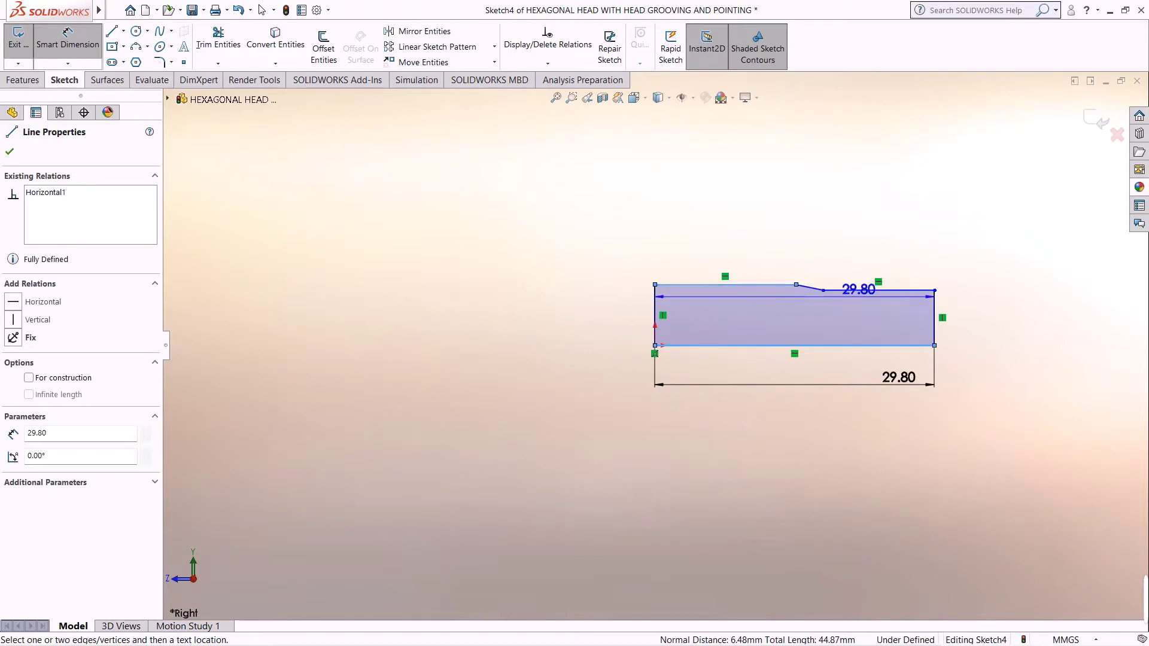
pyautogui.click(864, 290)
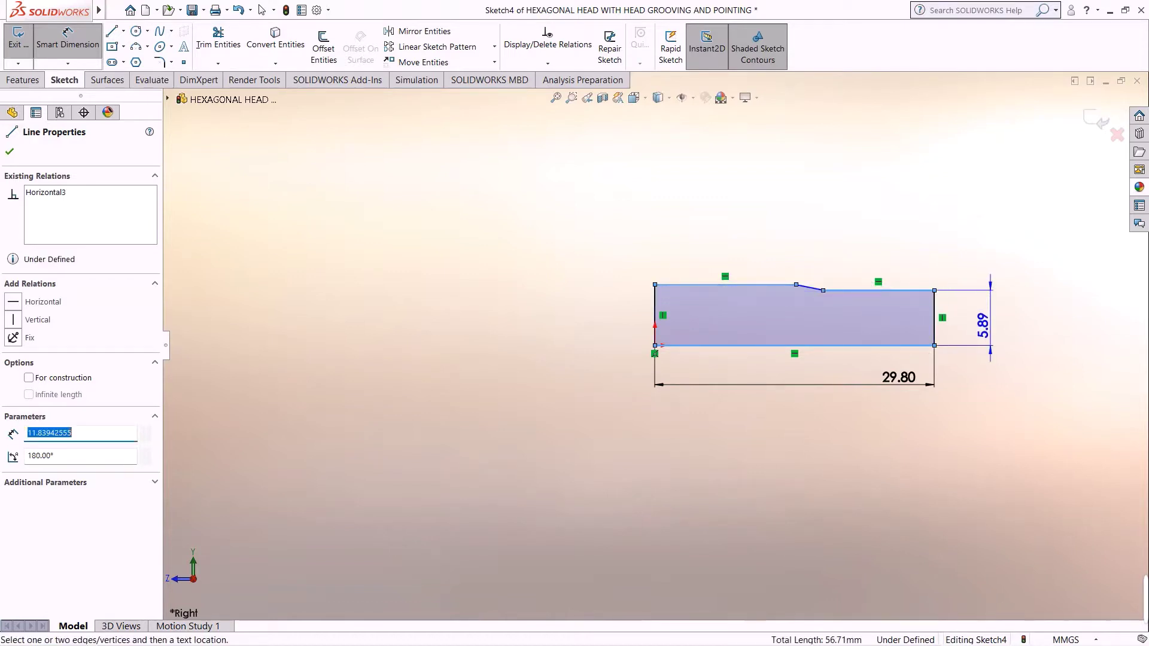
pyautogui.click(985, 325)
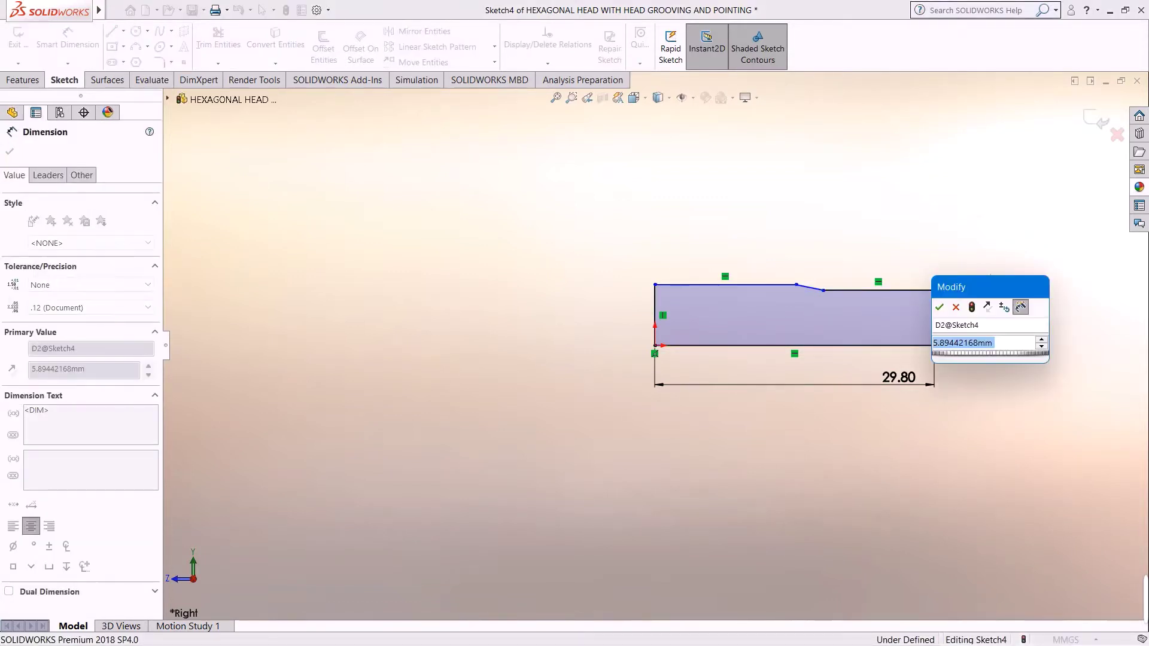
pyautogui.write('5.89')
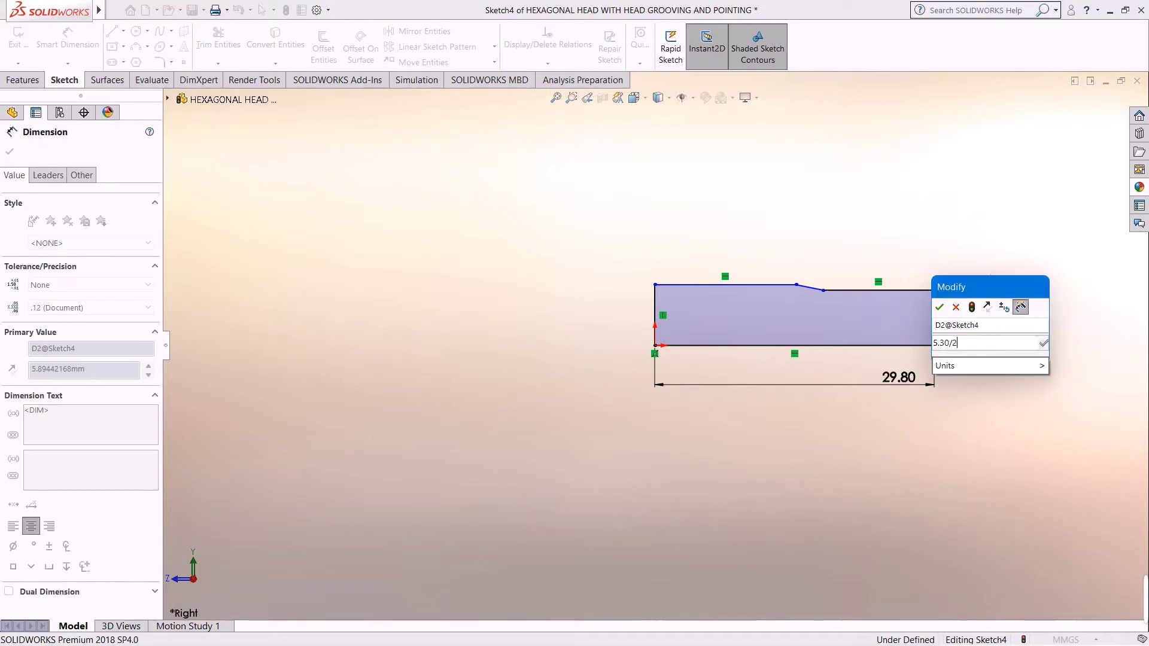
pyautogui.press('Return')
pyautogui.write('2.65')
pyautogui.press('Return')
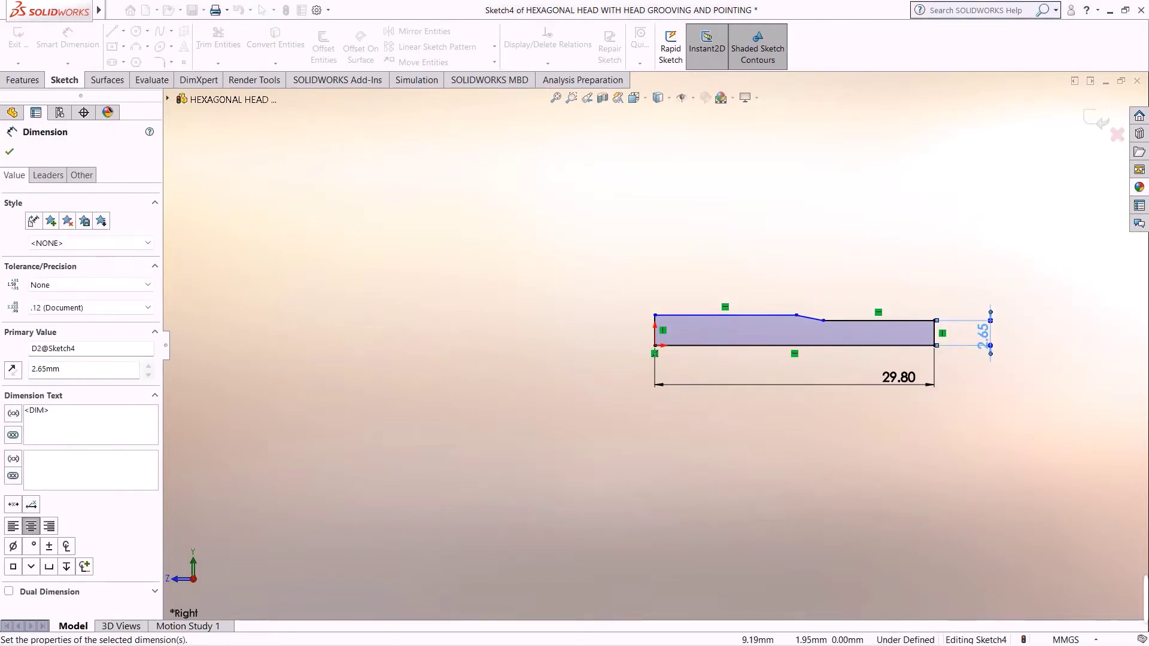
# Dimension the taller section's height from the profile's baseline and set it to 6.30/2 mm
pyautogui.click(795, 346)
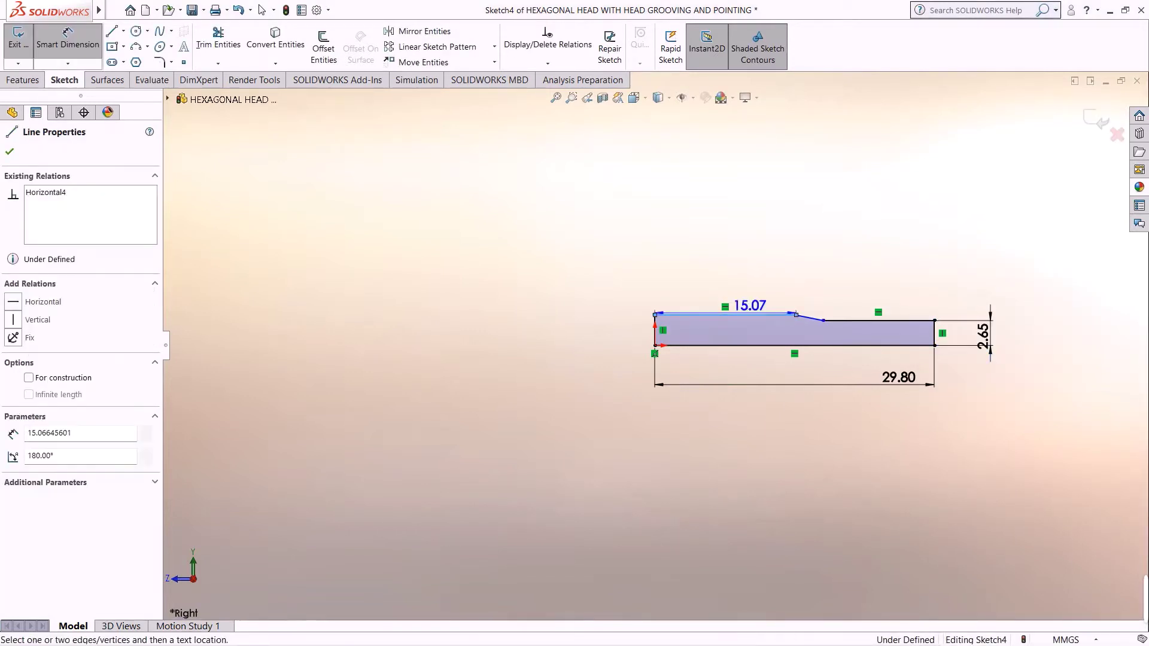
pyautogui.click(724, 315)
pyautogui.click(611, 332)
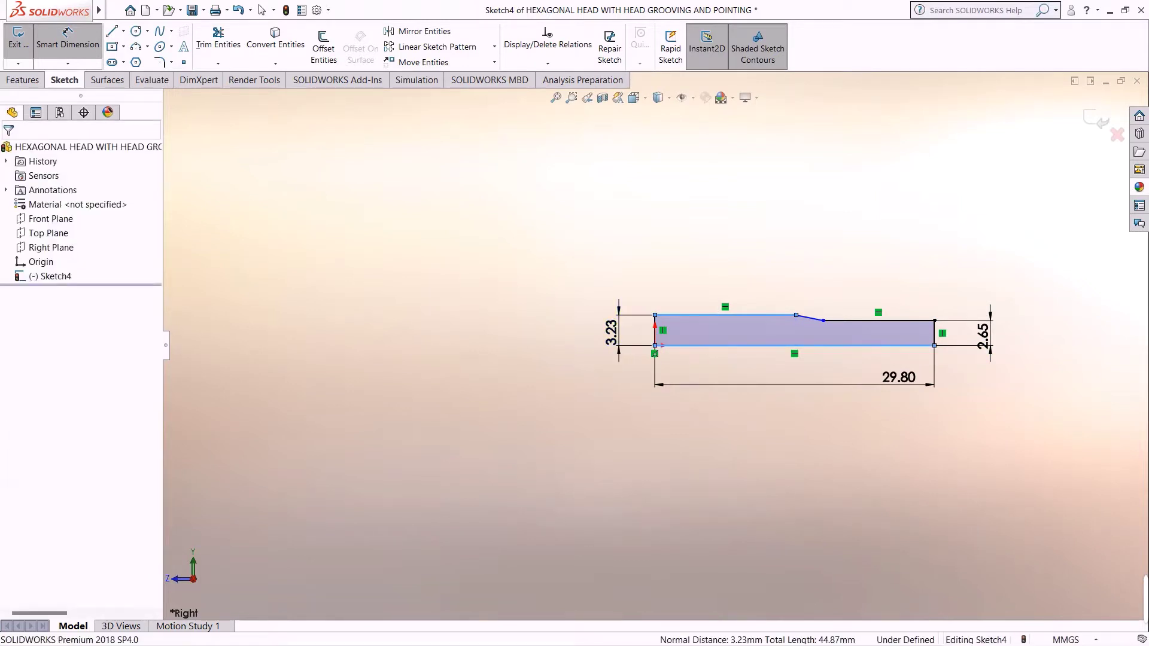
pyautogui.write('6.30/2')
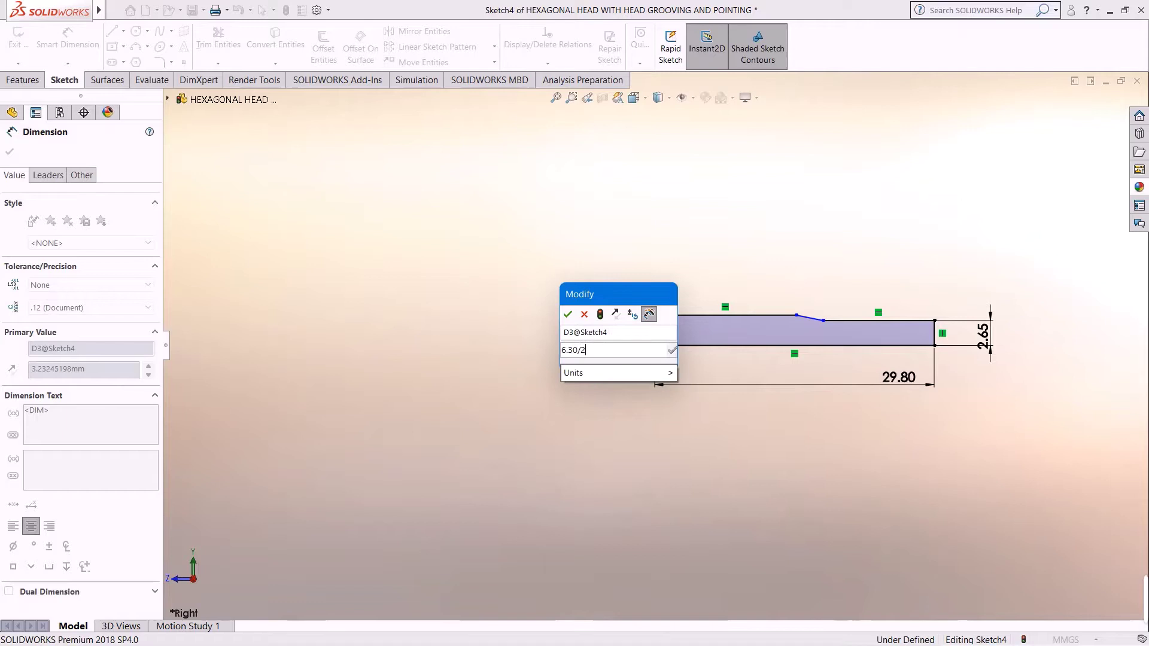
pyautogui.press('Return')
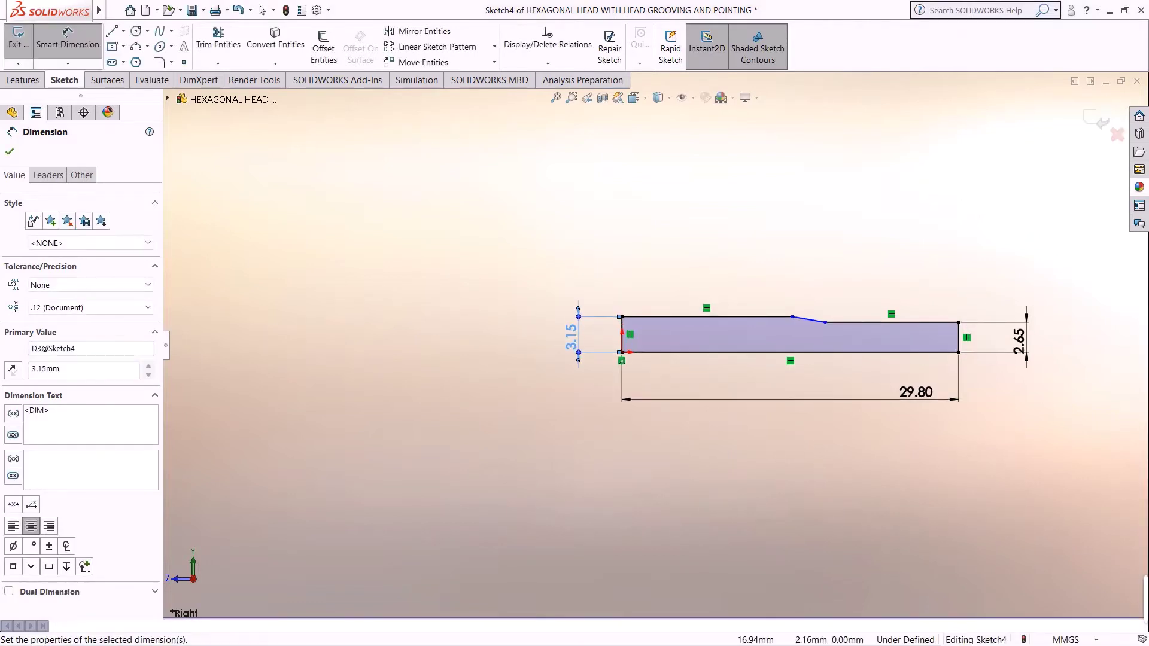
# Dimension the angle between the taller section's upper line and the short sloping line and set it to 15°
pyautogui.scroll(-1, 853, 323)
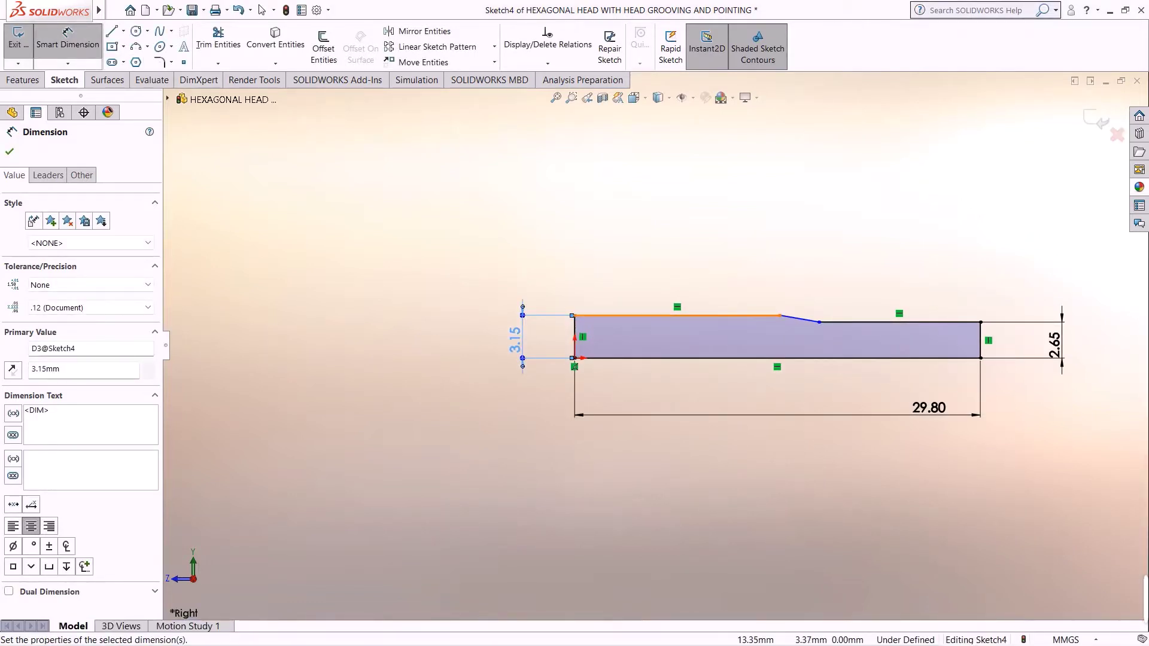
pyautogui.click(718, 315)
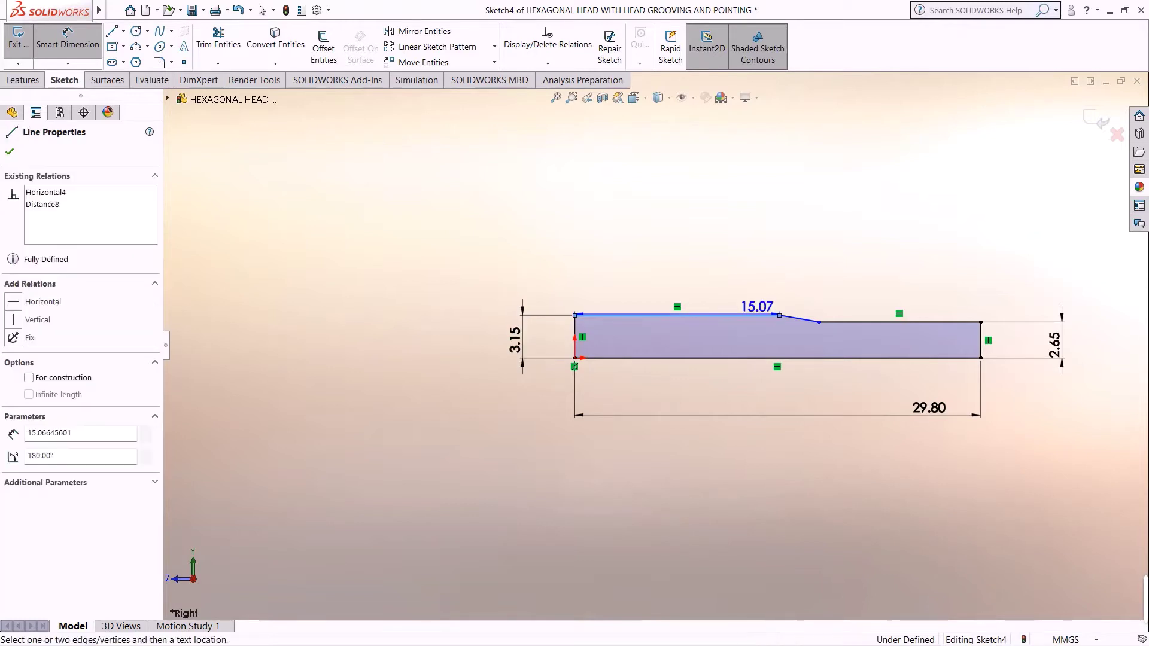
pyautogui.click(799, 318)
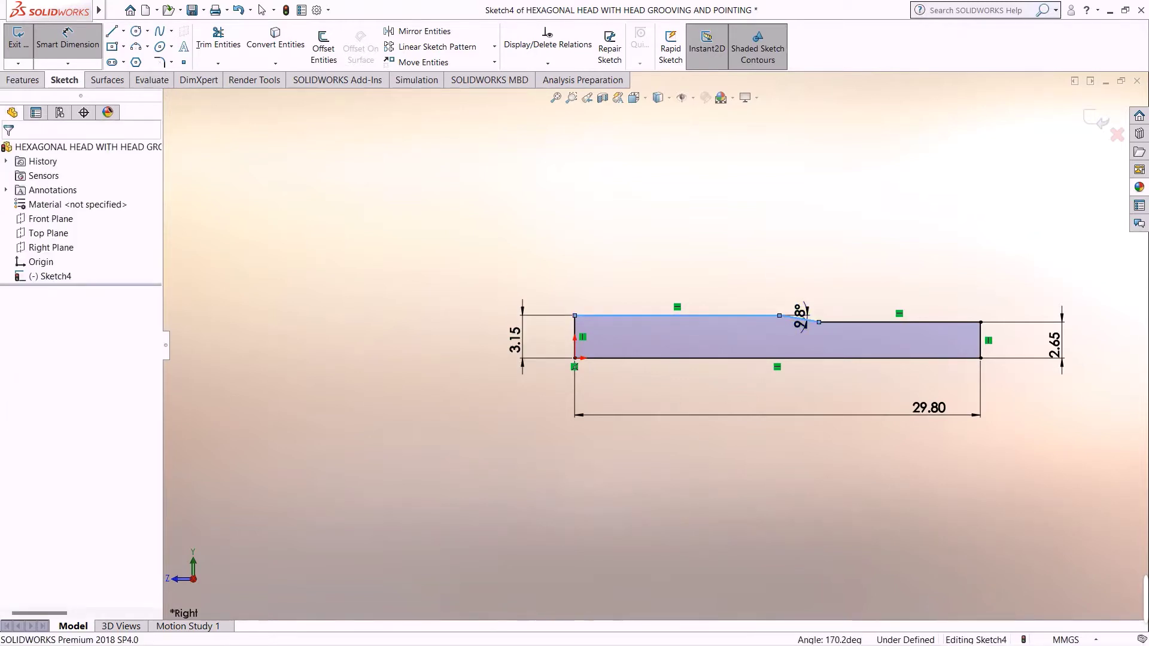
pyautogui.click(801, 315)
pyautogui.write('15')
pyautogui.press('Return')
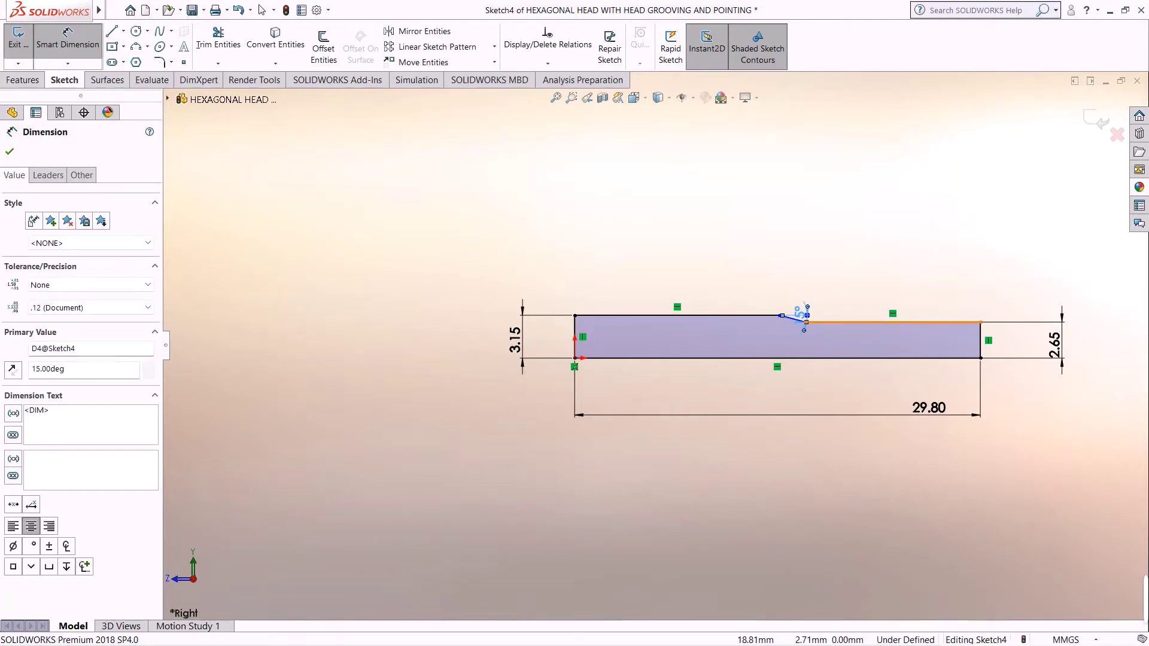
# Dimension the length of the narrower section's upper line and set it to 11.50 mm
pyautogui.click(832, 322)
pyautogui.click(841, 268)
pyautogui.click(802, 330)
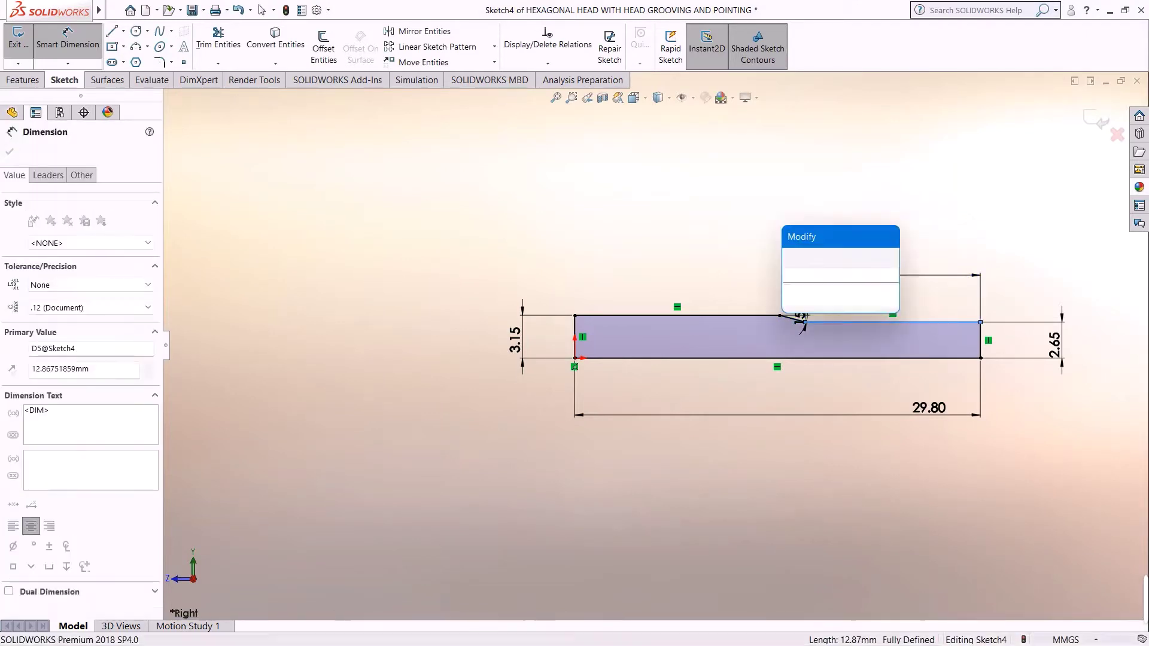
pyautogui.write('11.50')
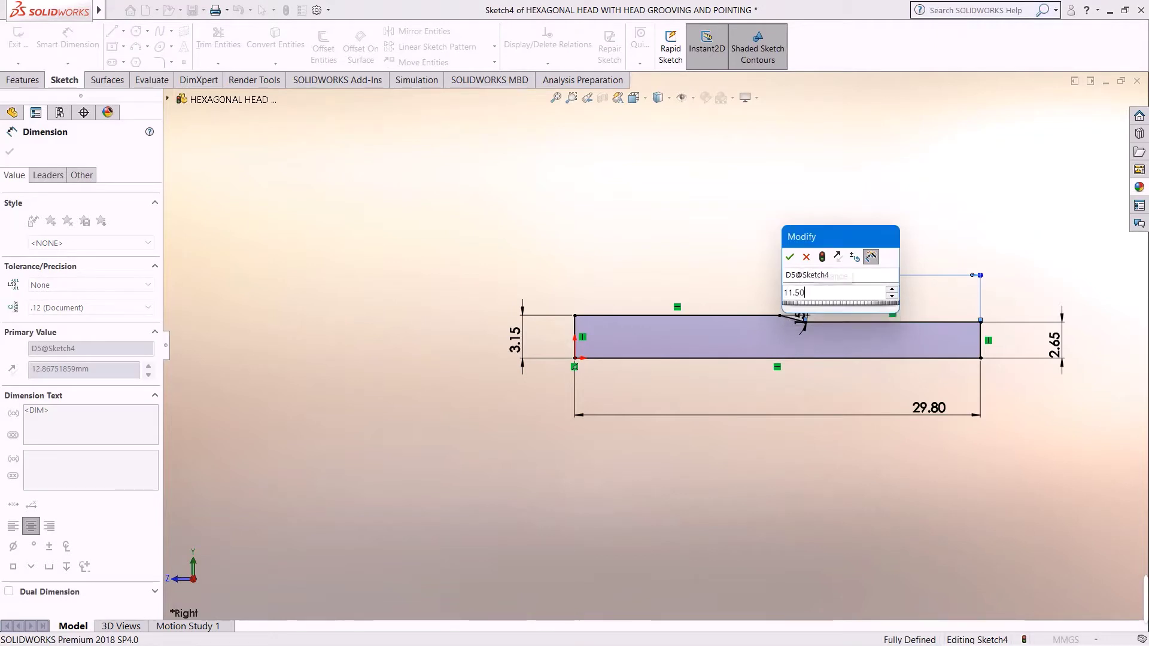
pyautogui.press('Escape')
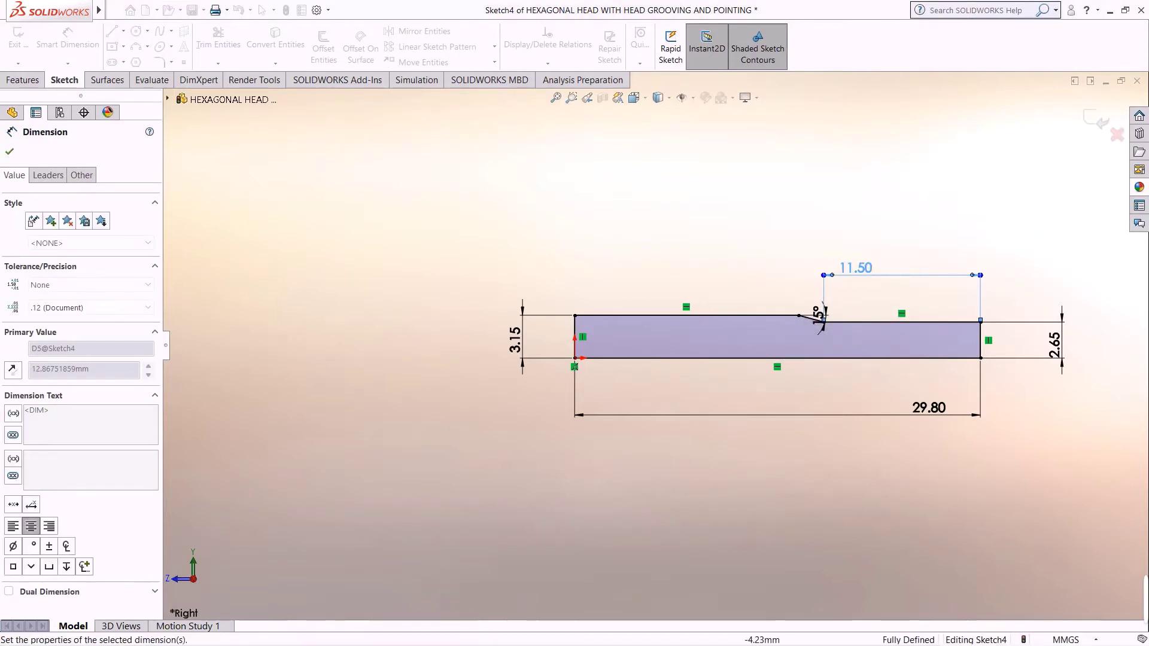
pyautogui.press('Escape')
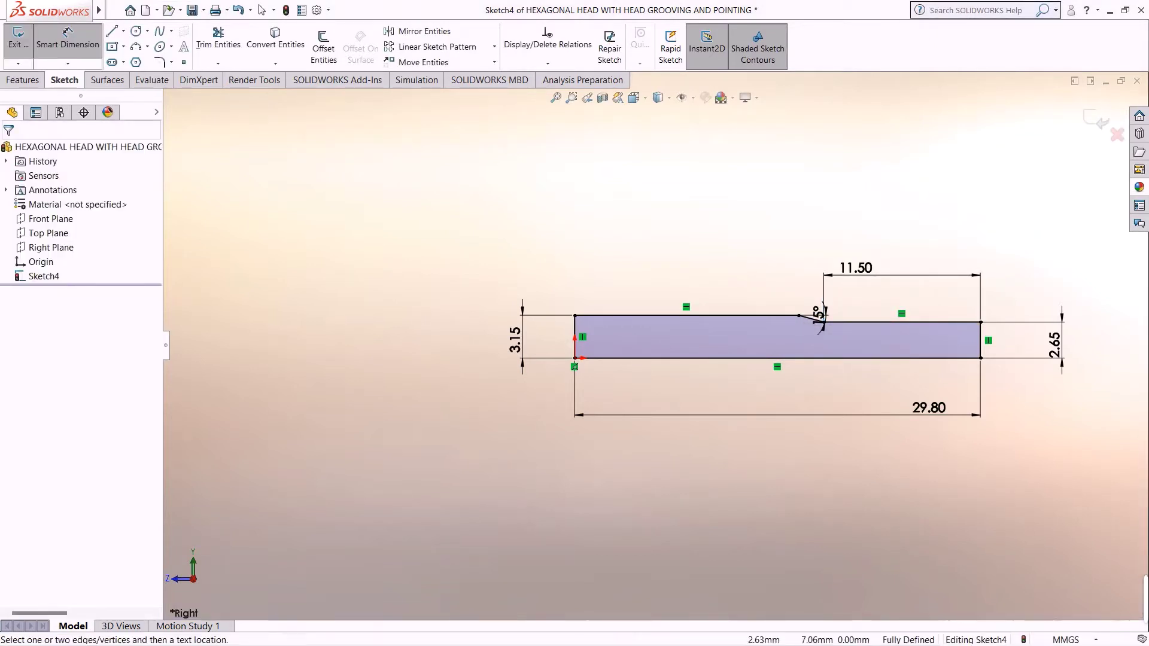
# Revolve the profile 360° about its 29.8 mm baseline to form the stepped shank
pyautogui.click(23, 80)
pyautogui.click(67, 48)
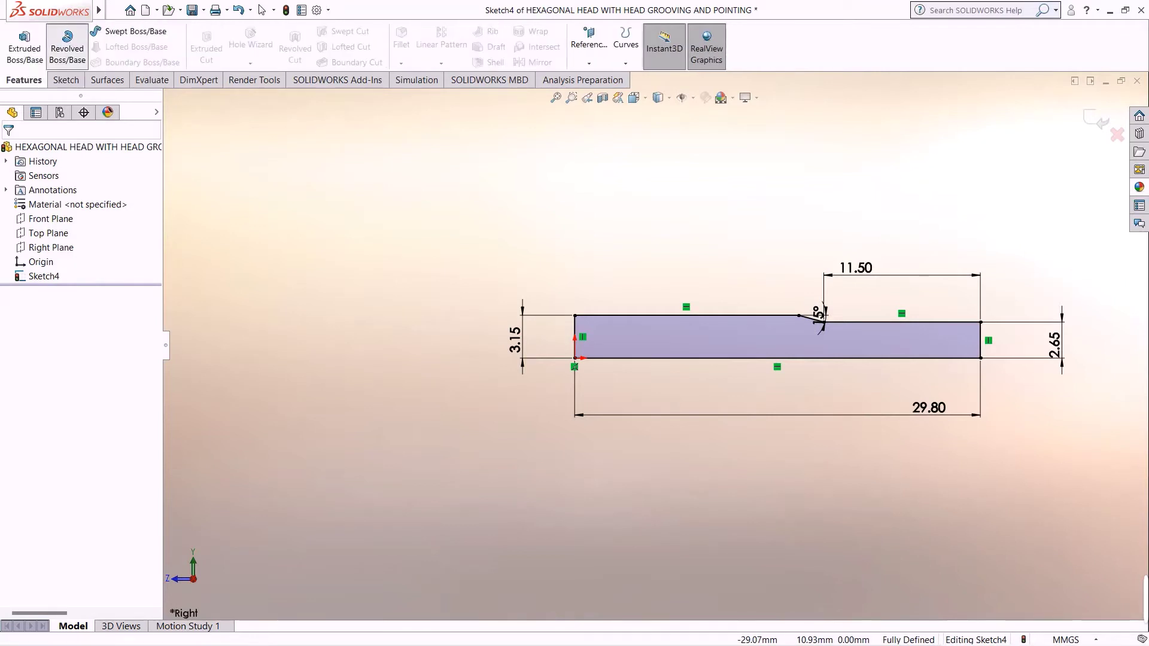
pyautogui.click(67, 48)
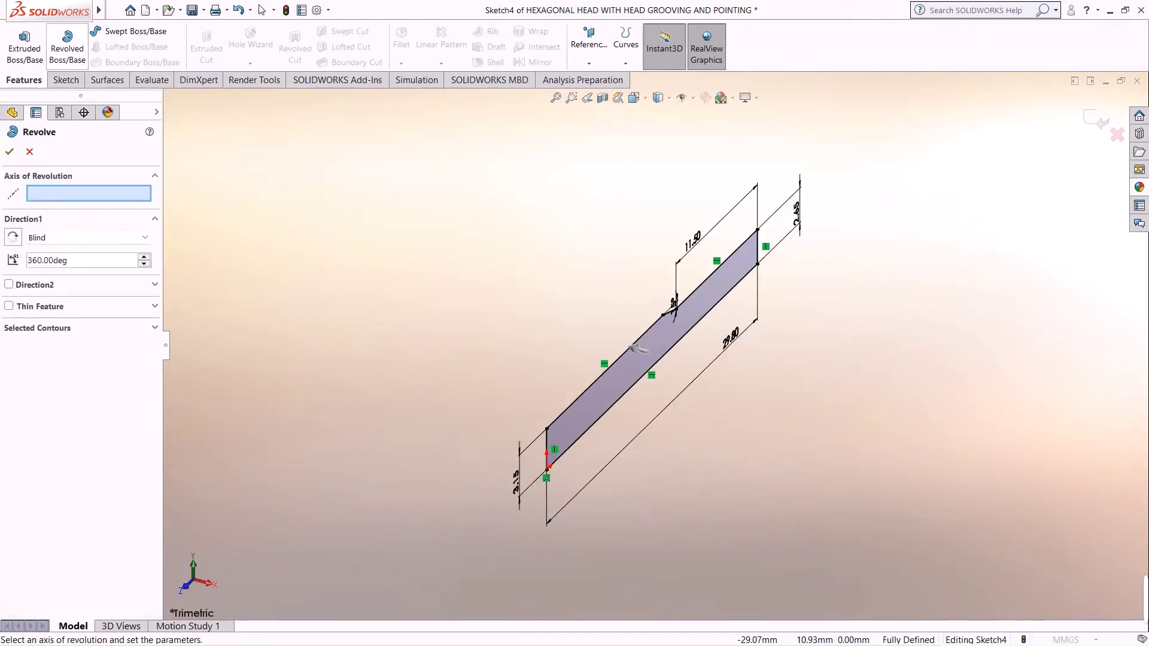
pyautogui.click(655, 358)
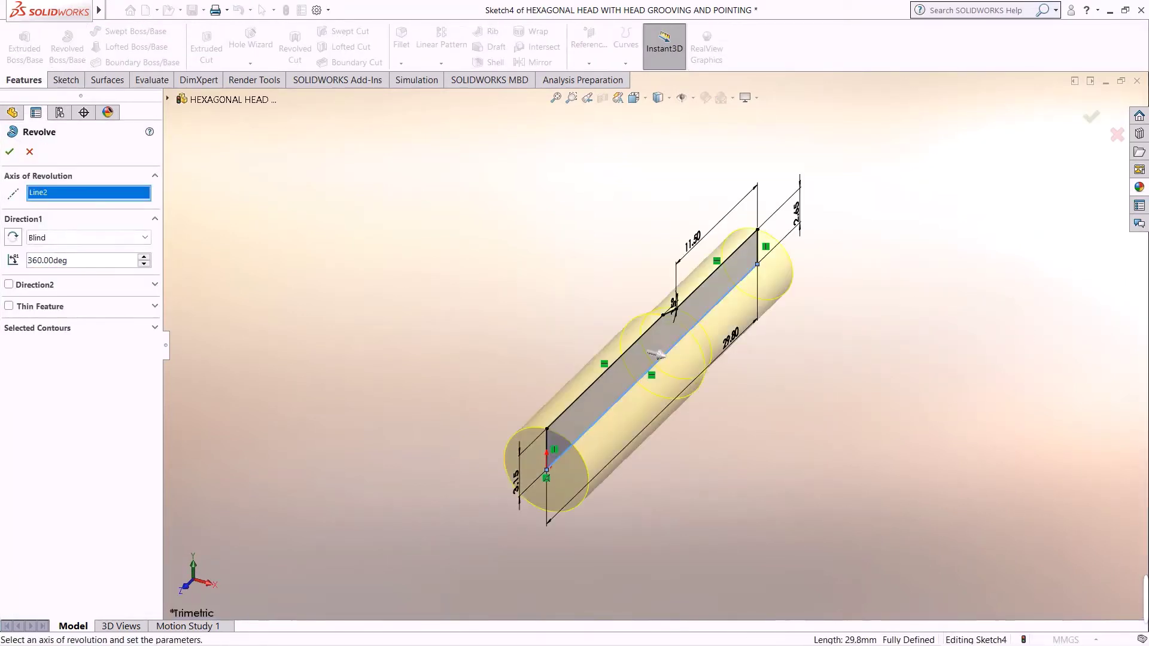
pyautogui.click(10, 152)
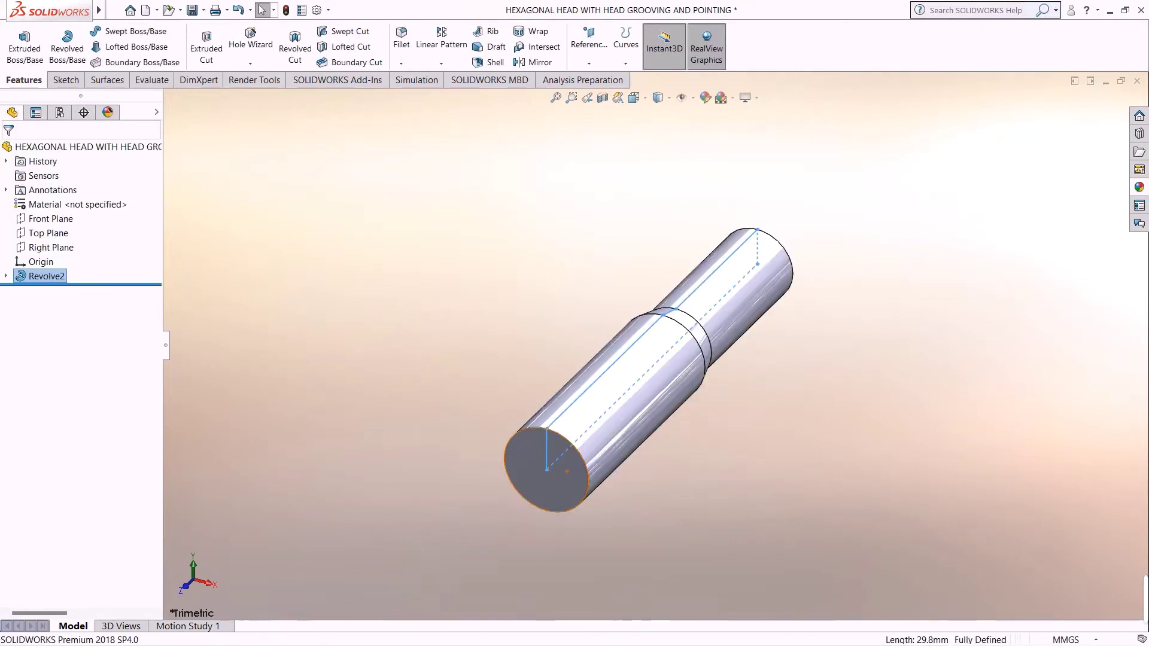
# Start a sketch on the flat circular end face of the shank's thicker section and orient the view normal to it
pyautogui.rightClick(531, 458)
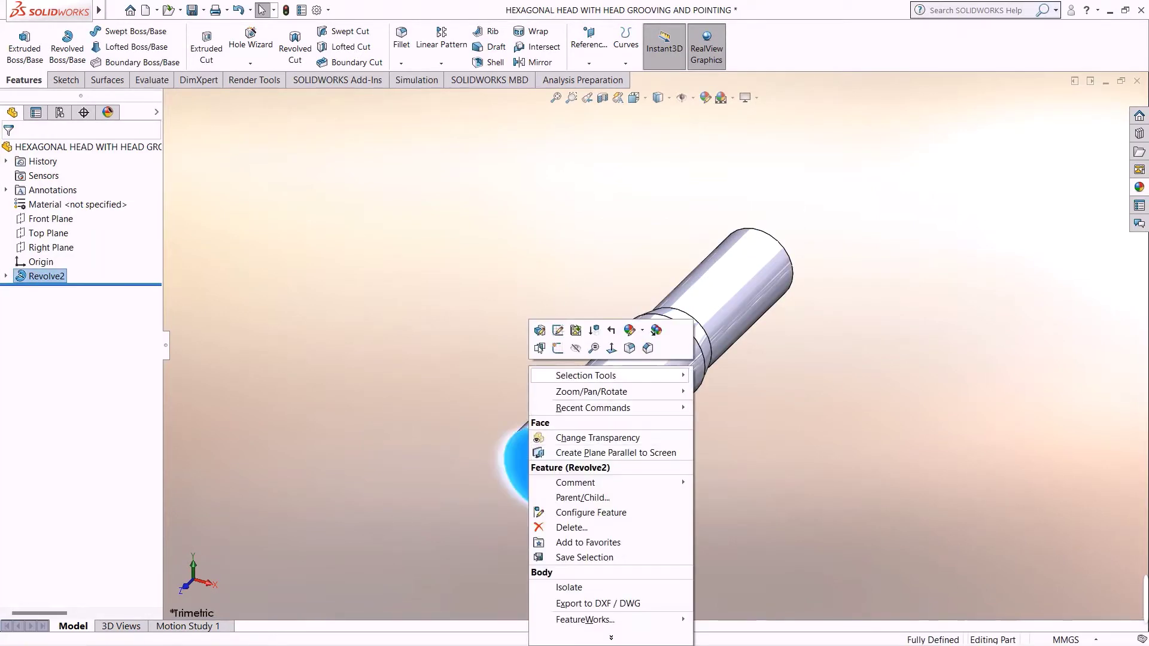
pyautogui.click(558, 348)
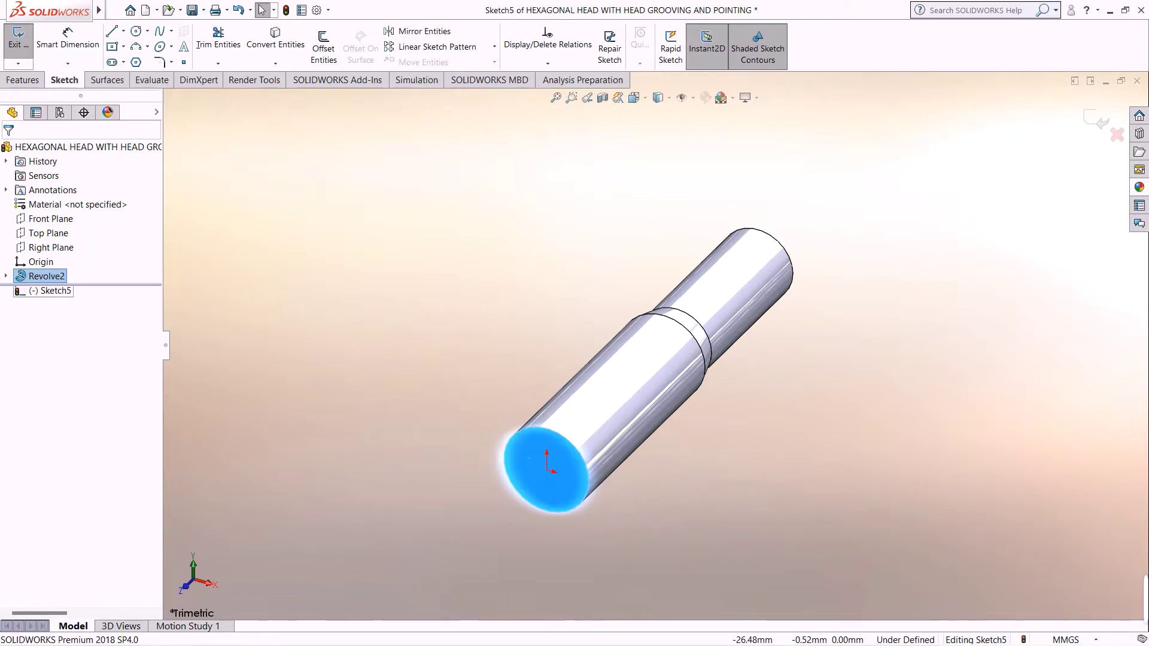
pyautogui.rightClick(36, 291)
pyautogui.click(64, 275)
pyautogui.scroll(-3, 655, 345)
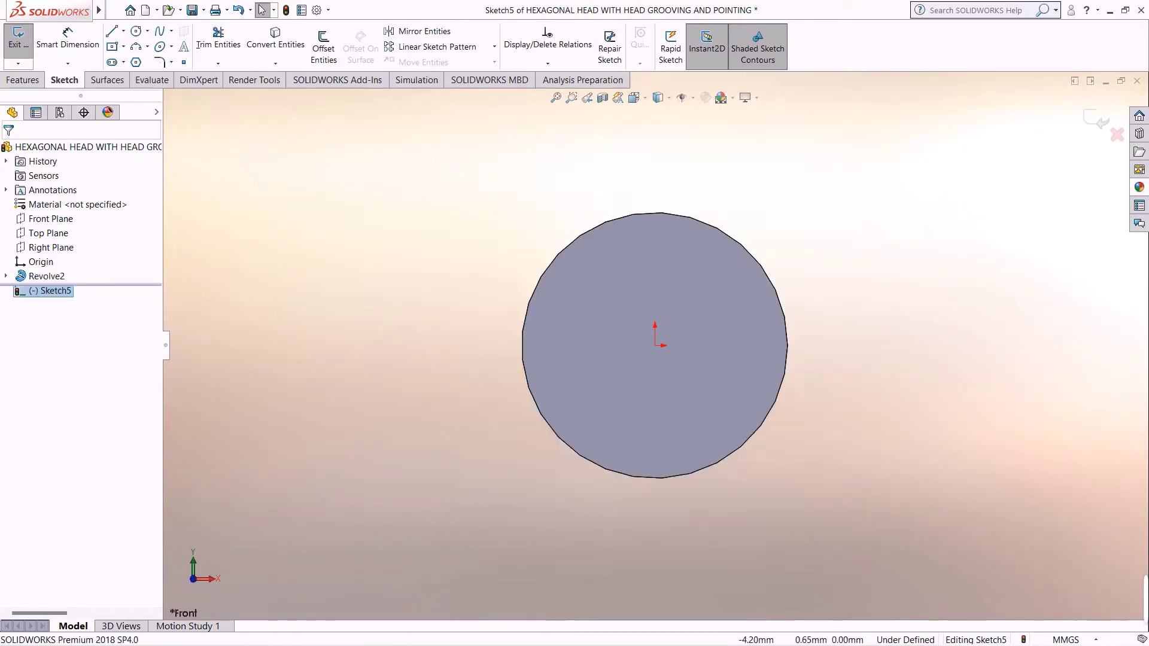
pyautogui.scroll(1, 654, 345)
# Draw a six-sided polygon centred on the origin, about 9.07 mm across corners, with one vertex directly above the centre
pyautogui.click(136, 62)
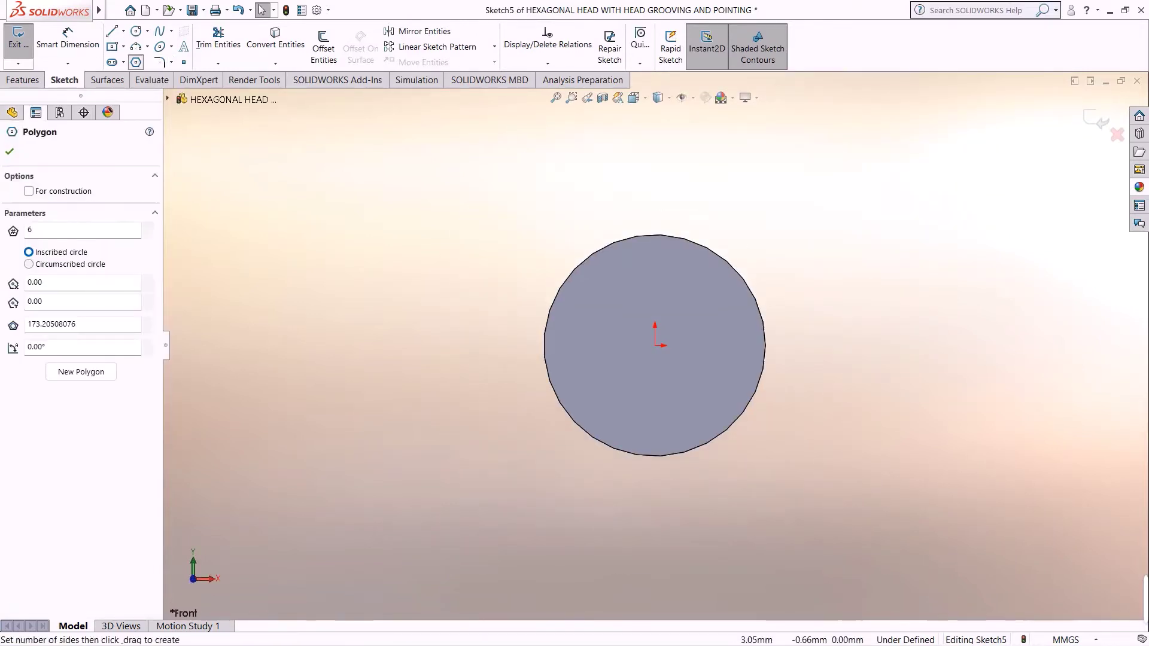
pyautogui.click(655, 346)
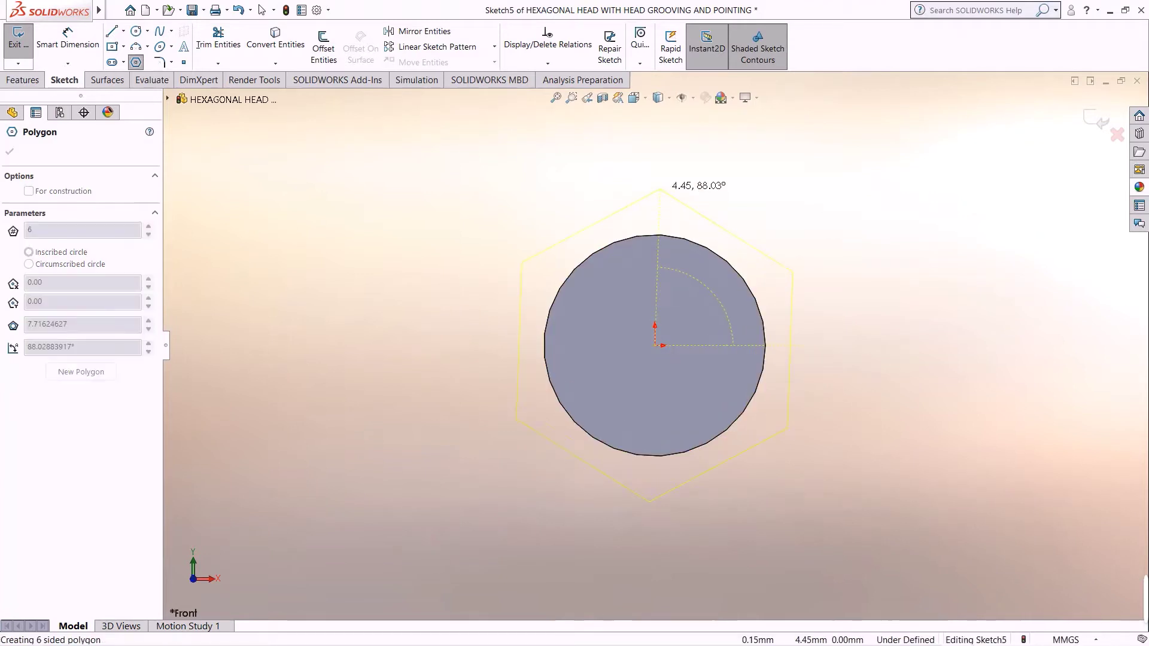
pyautogui.click(655, 186)
pyautogui.click(68, 39)
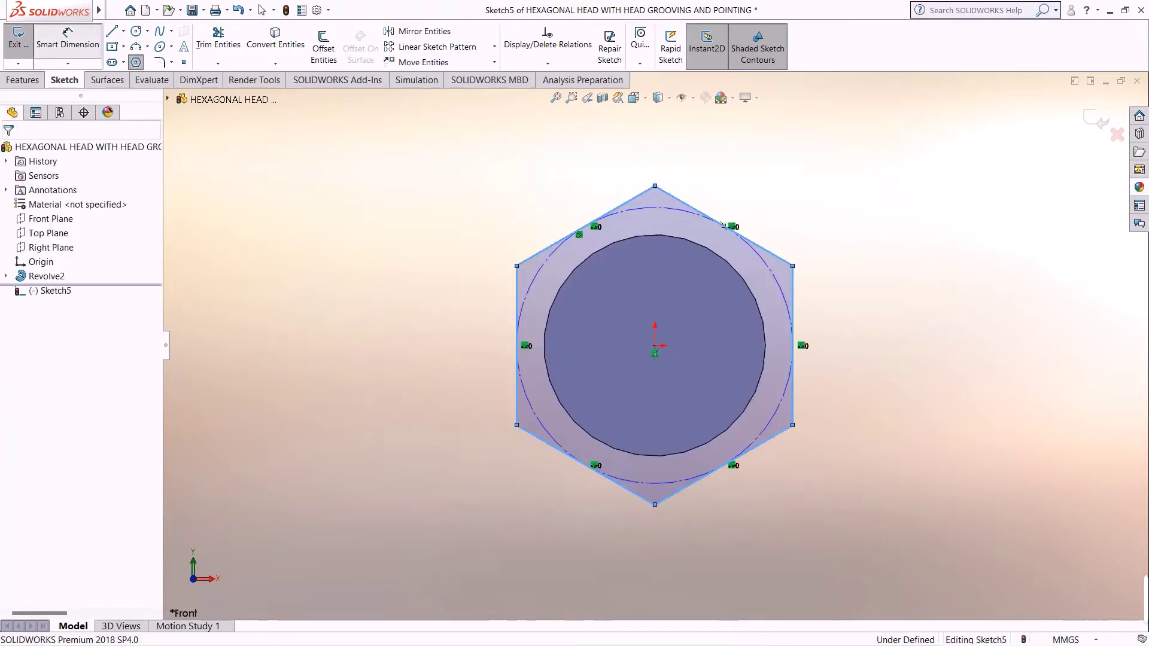
pyautogui.click(725, 226)
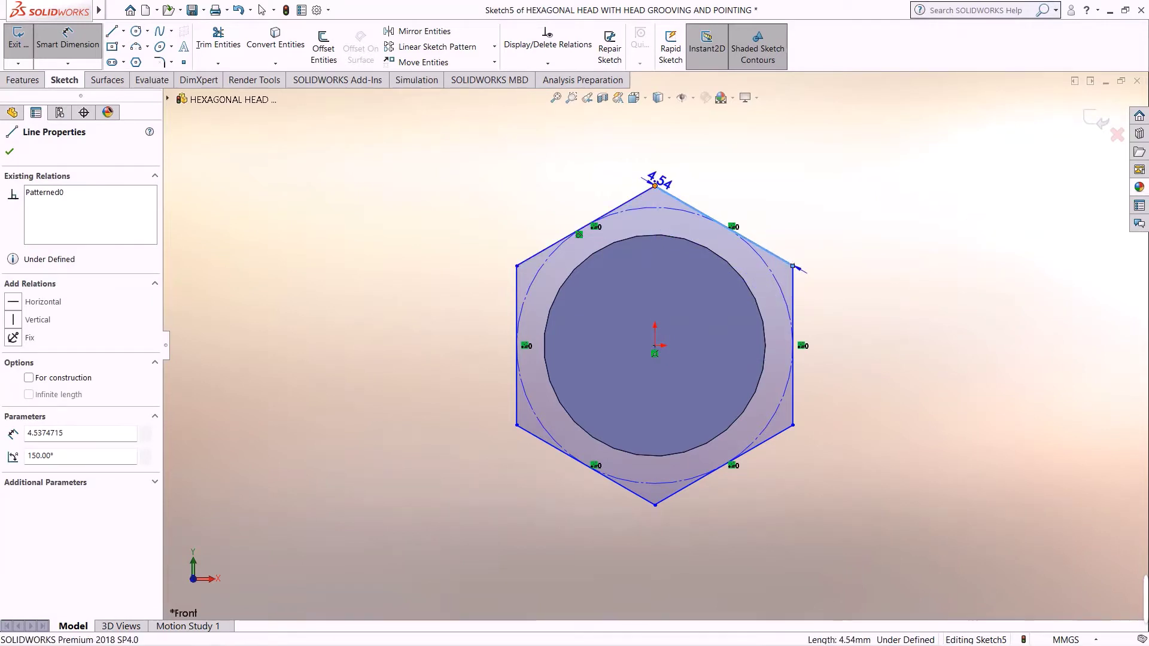
pyautogui.click(655, 186)
pyautogui.click(655, 505)
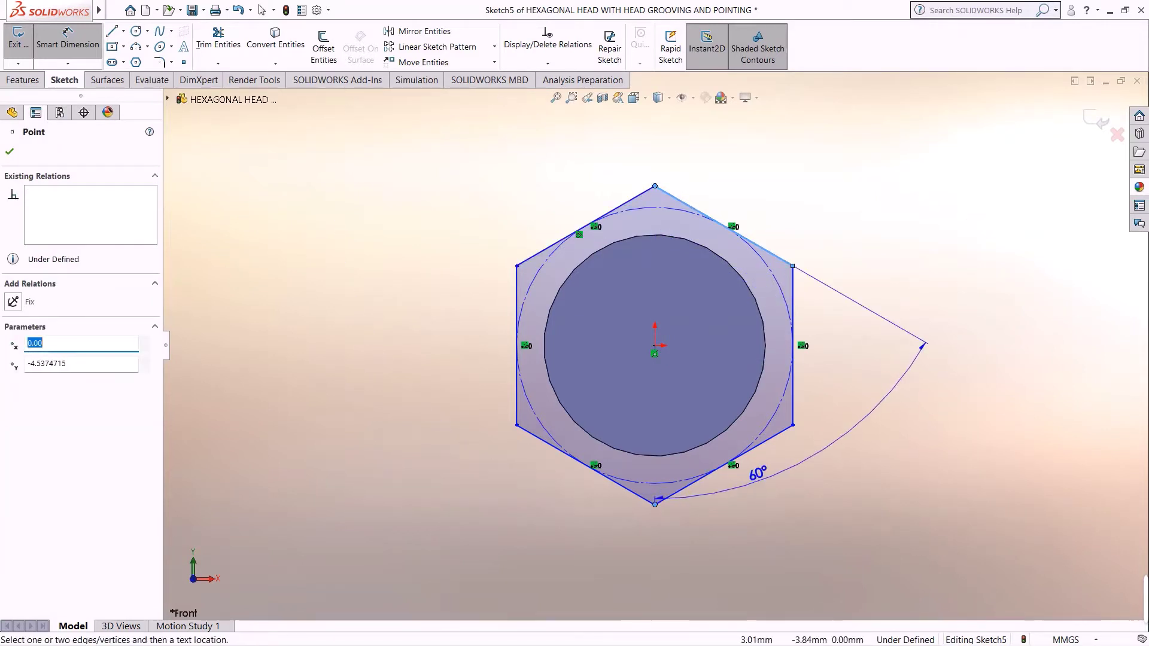
pyautogui.press('Escape')
pyautogui.press('Escape')
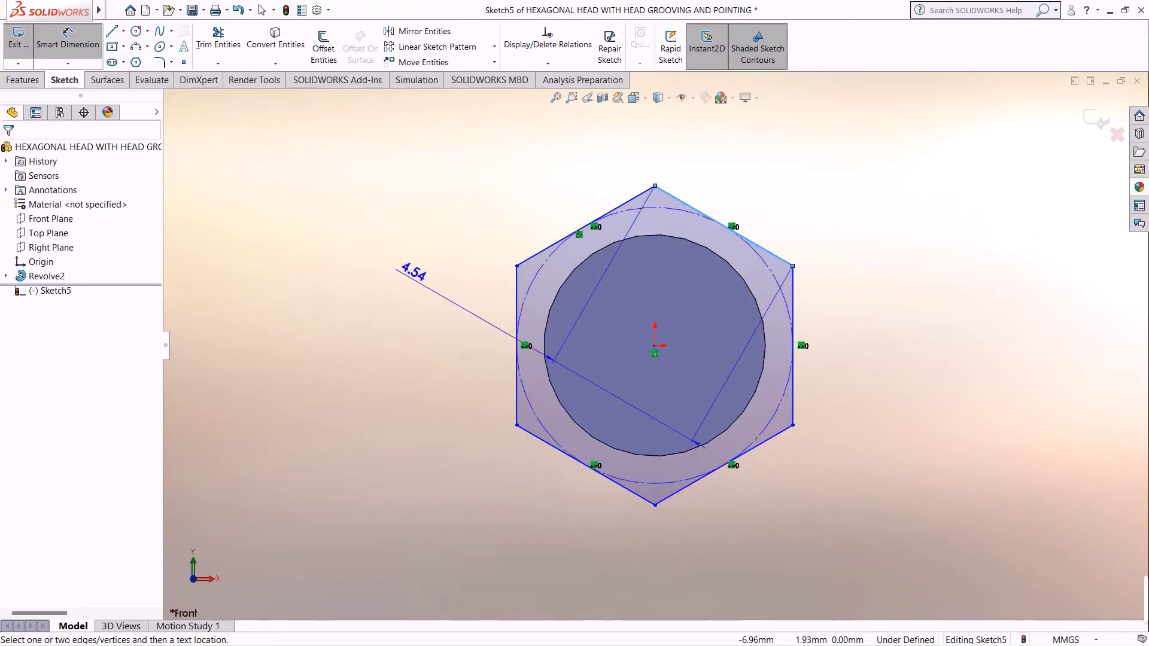
pyautogui.press('Escape')
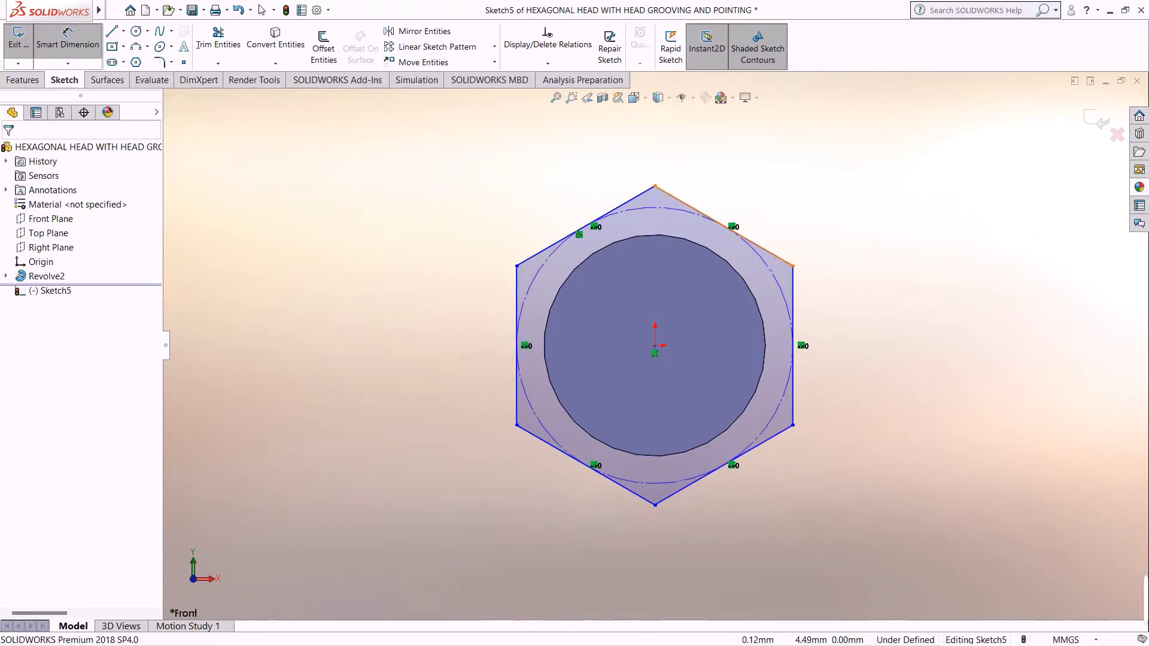
# Dimension the vertical distance between the hexagon's top and bottom vertices and set it to 11.50 mm
pyautogui.click(654, 186)
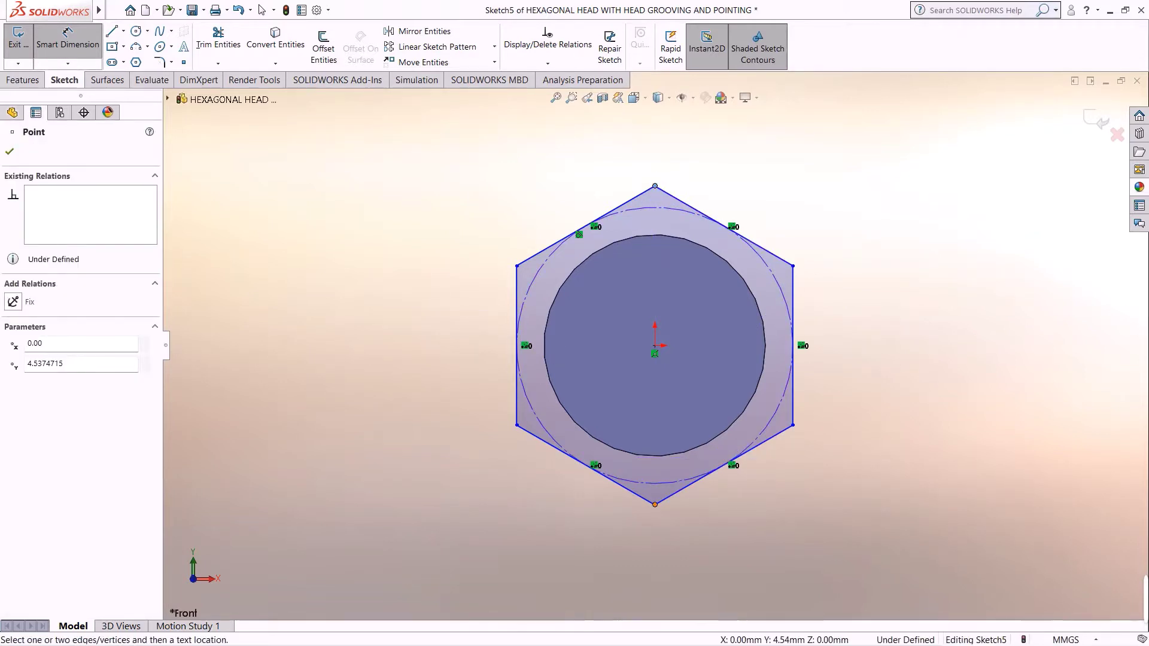
pyautogui.click(655, 505)
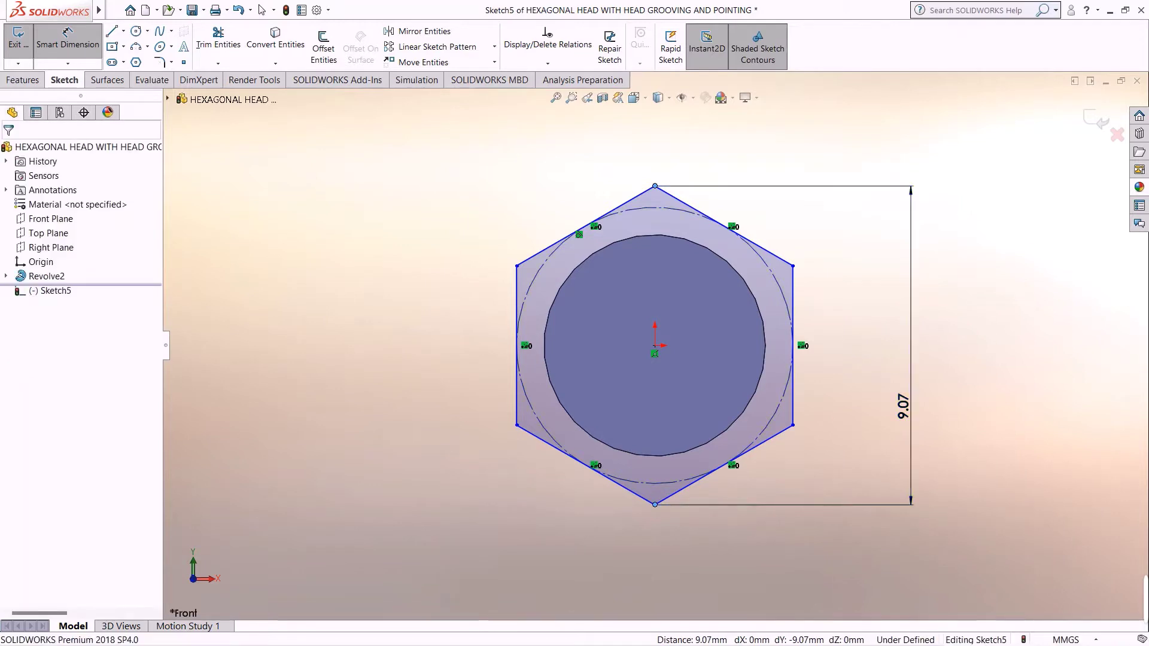
pyautogui.click(904, 406)
pyautogui.write('11')
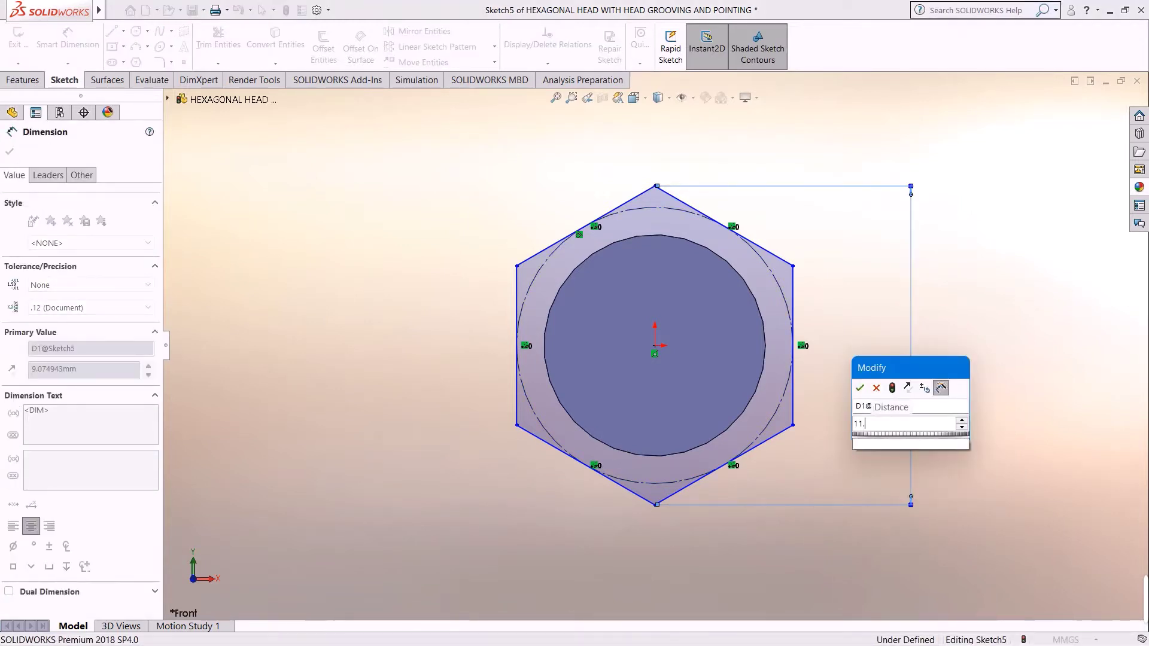
pyautogui.press('Return')
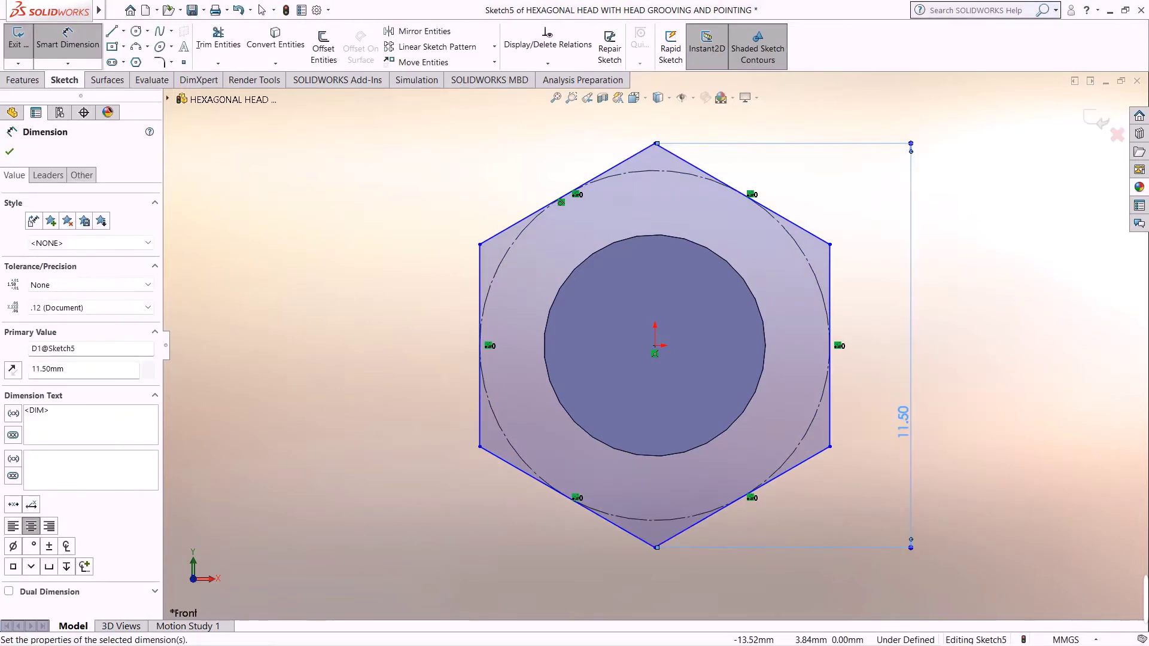
# Extrude the hexagon to a blind depth of 4.40 mm away from the shank, merged with the body, to form the head
pyautogui.click(23, 80)
pyautogui.click(24, 48)
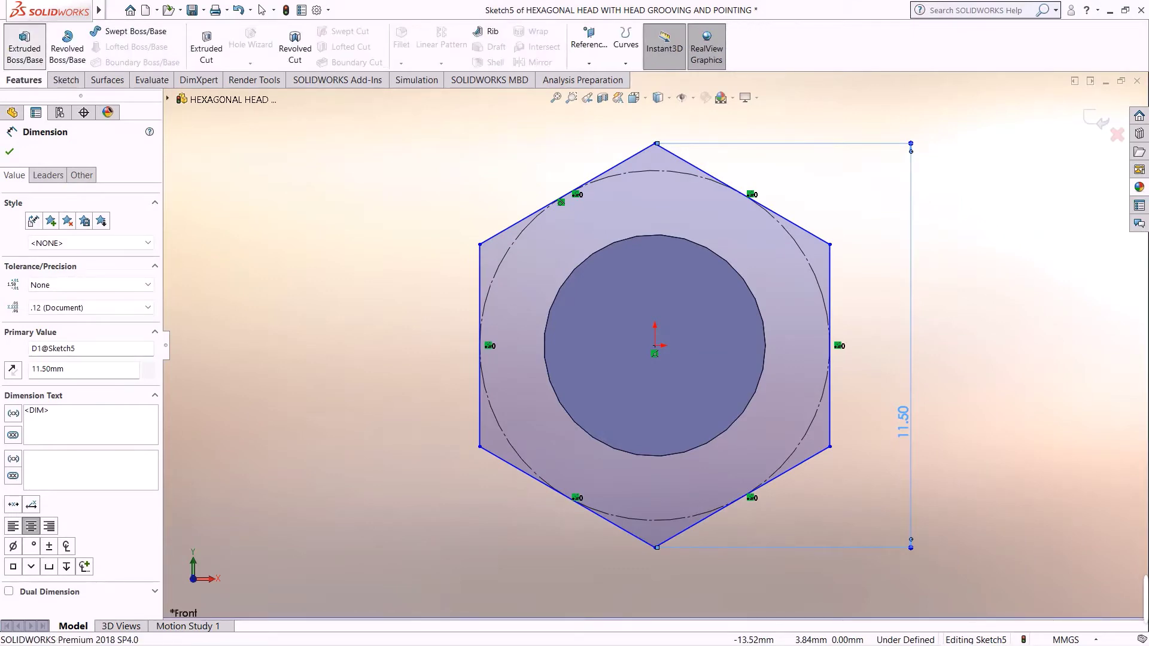
pyautogui.click(23, 47)
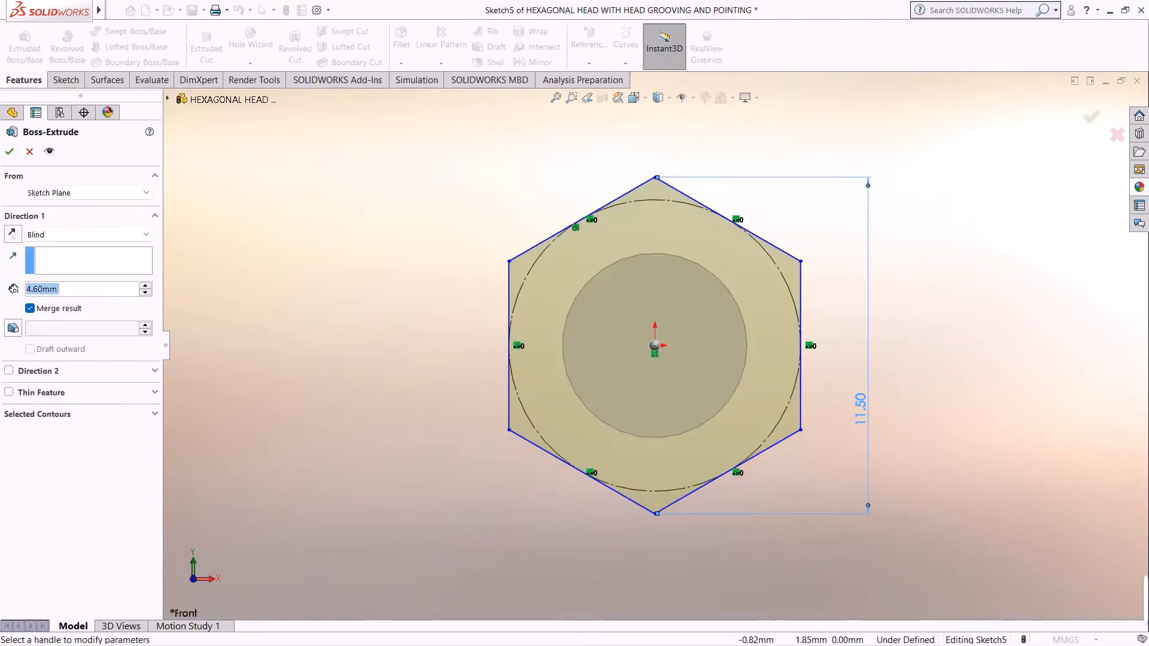
pyautogui.scroll(2, 197, 321)
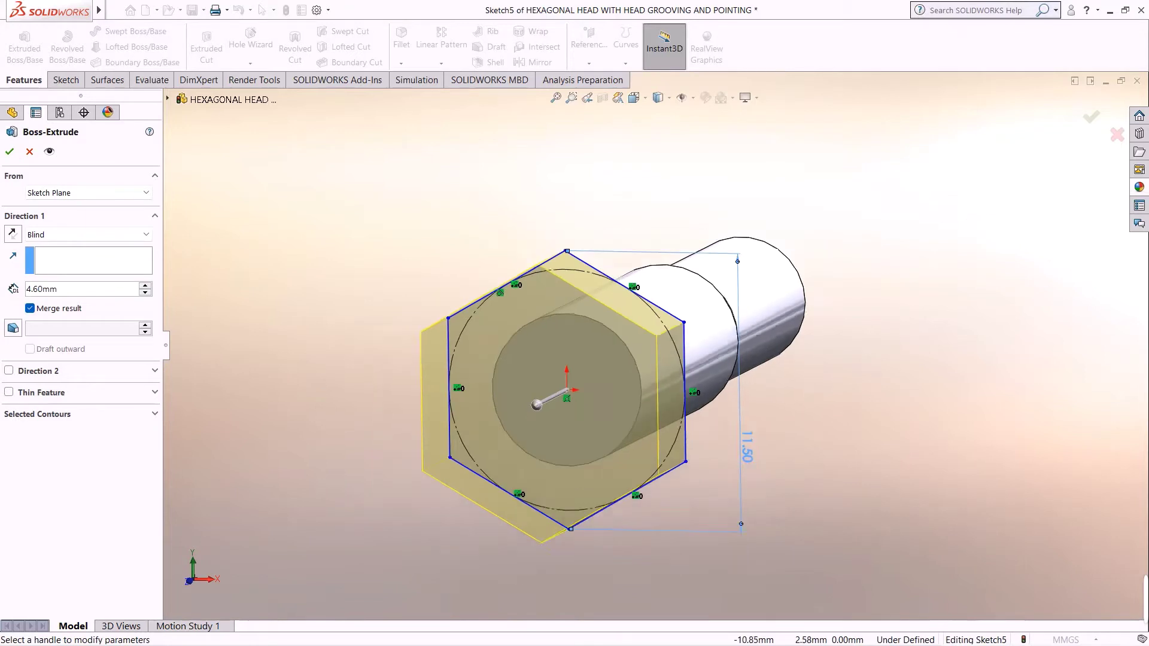
pyautogui.moveTo(249, 326); pyautogui.dragTo(232, 338, button='middle')
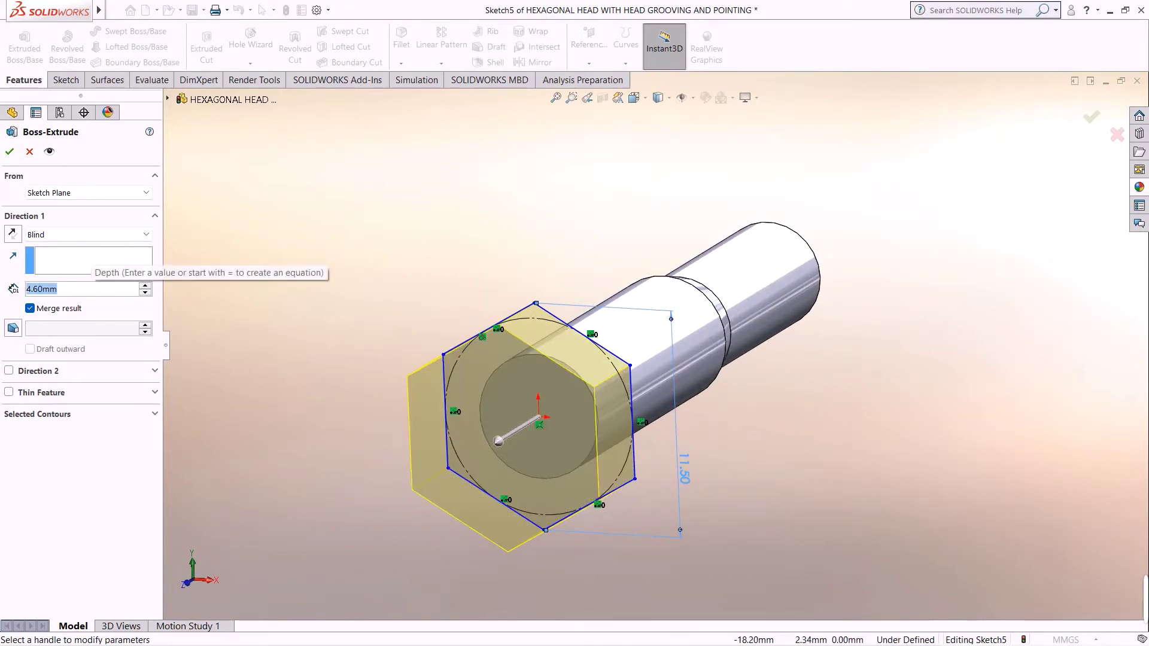
pyautogui.write('4')
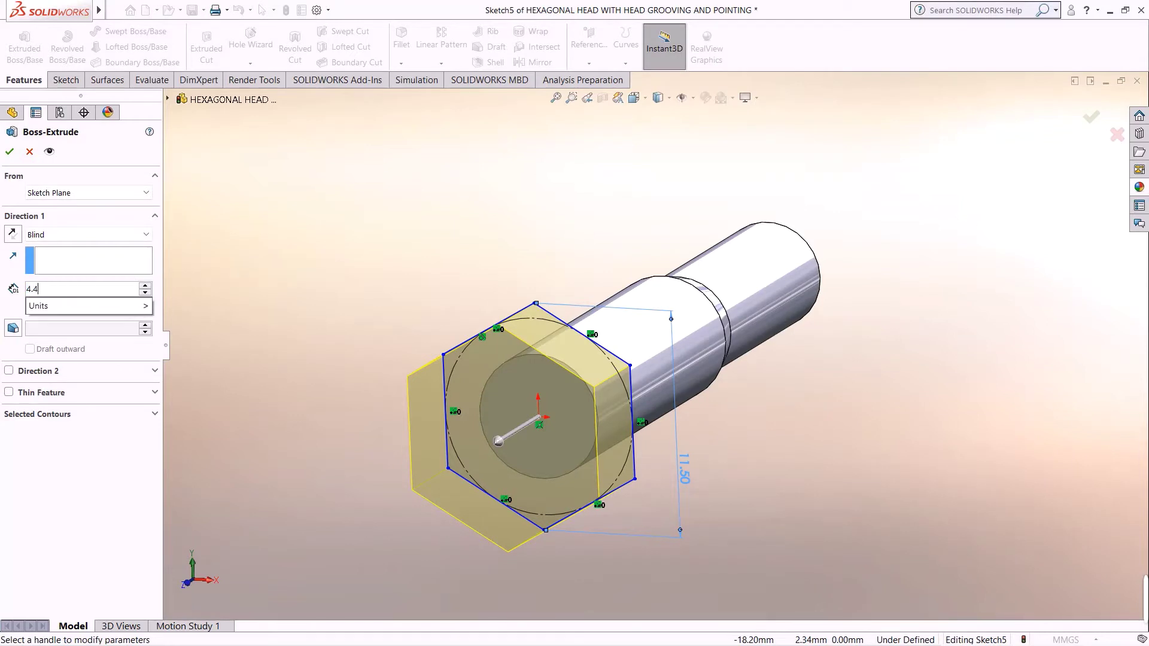
pyautogui.write('.4')
pyautogui.press('Return')
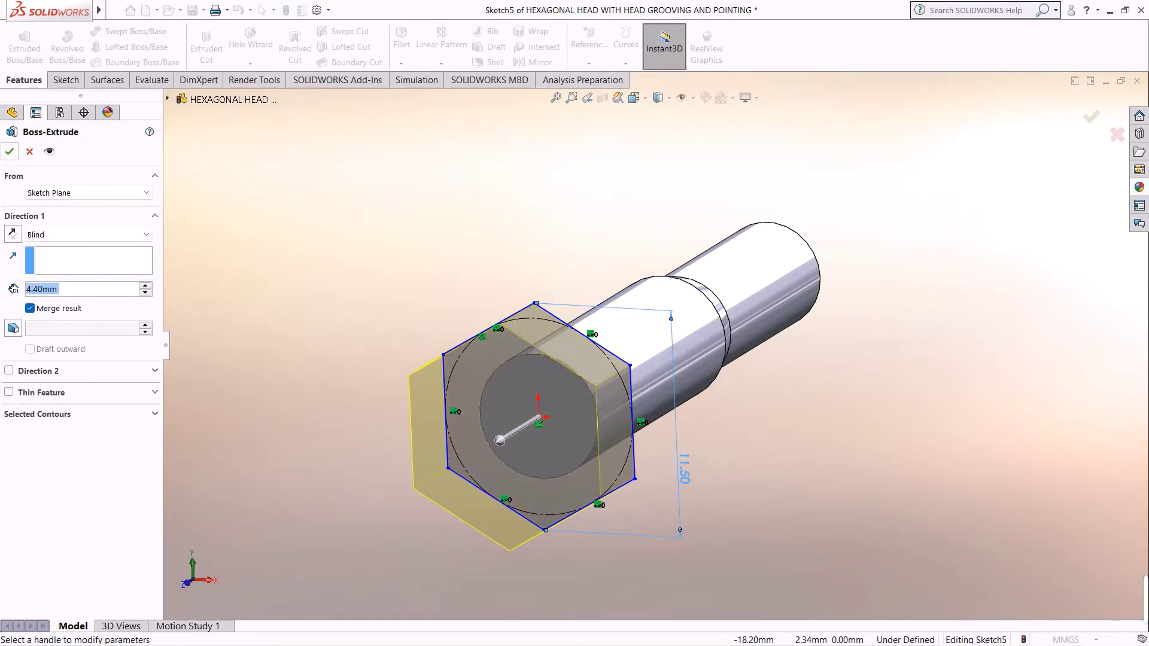
pyautogui.press('Return')
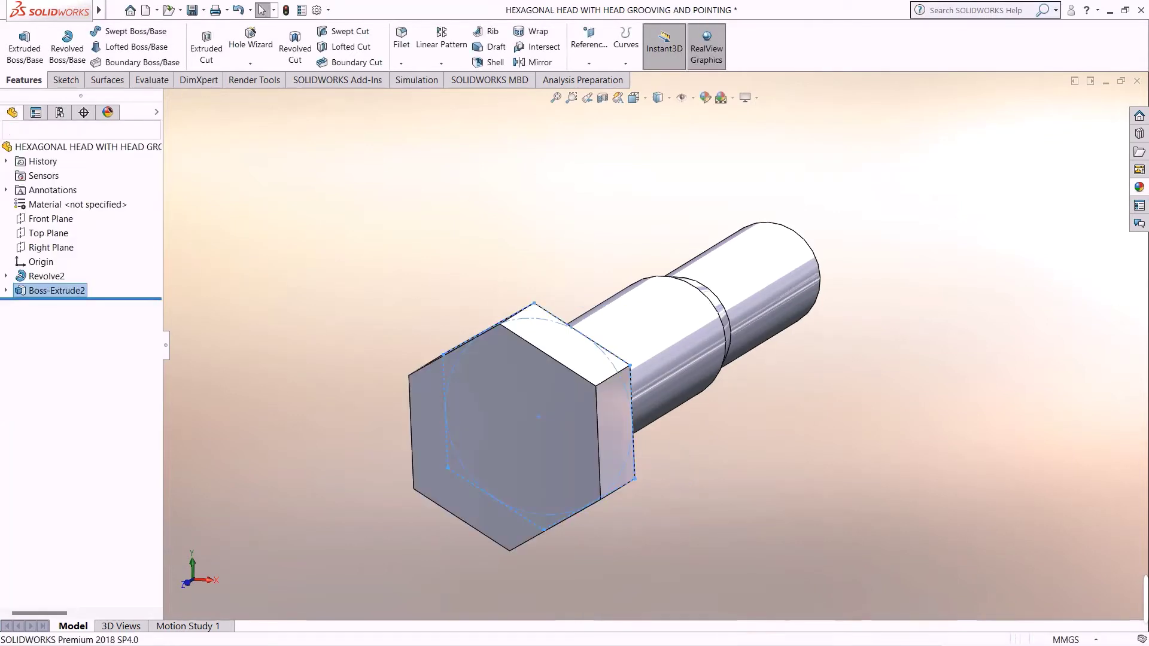
# Start a sketch on the Top Plane and orient the view normal to it
pyautogui.scroll(2, 658, 337)
pyautogui.moveTo(634, 299); pyautogui.dragTo(663, 383, button='middle')
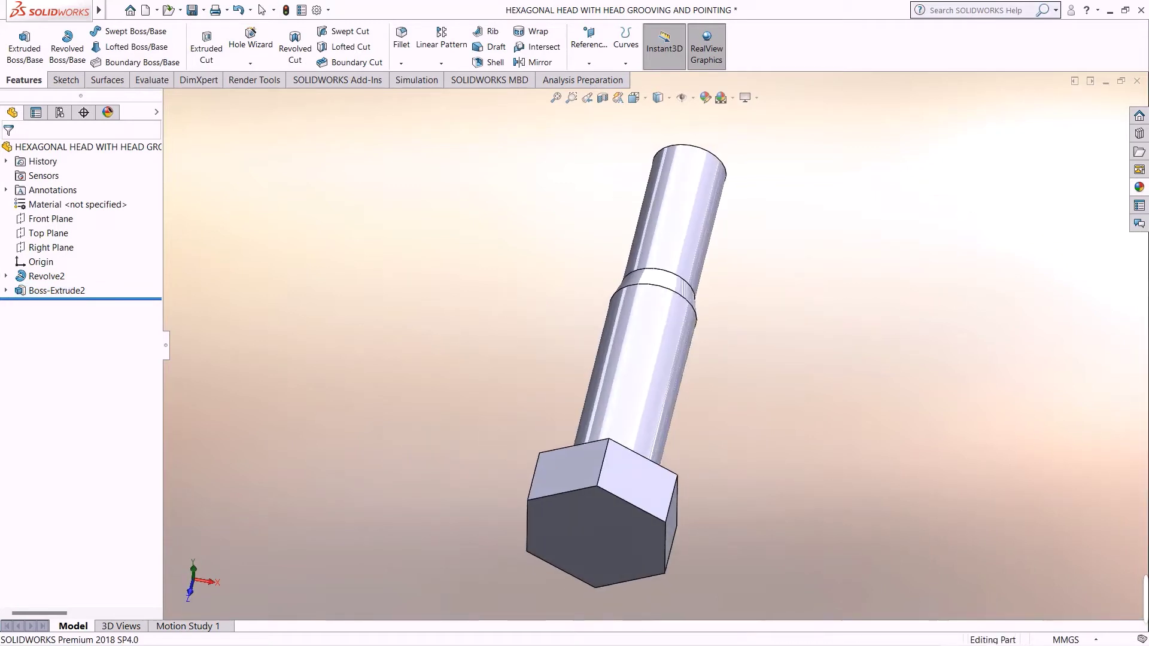
pyautogui.rightClick(24, 233)
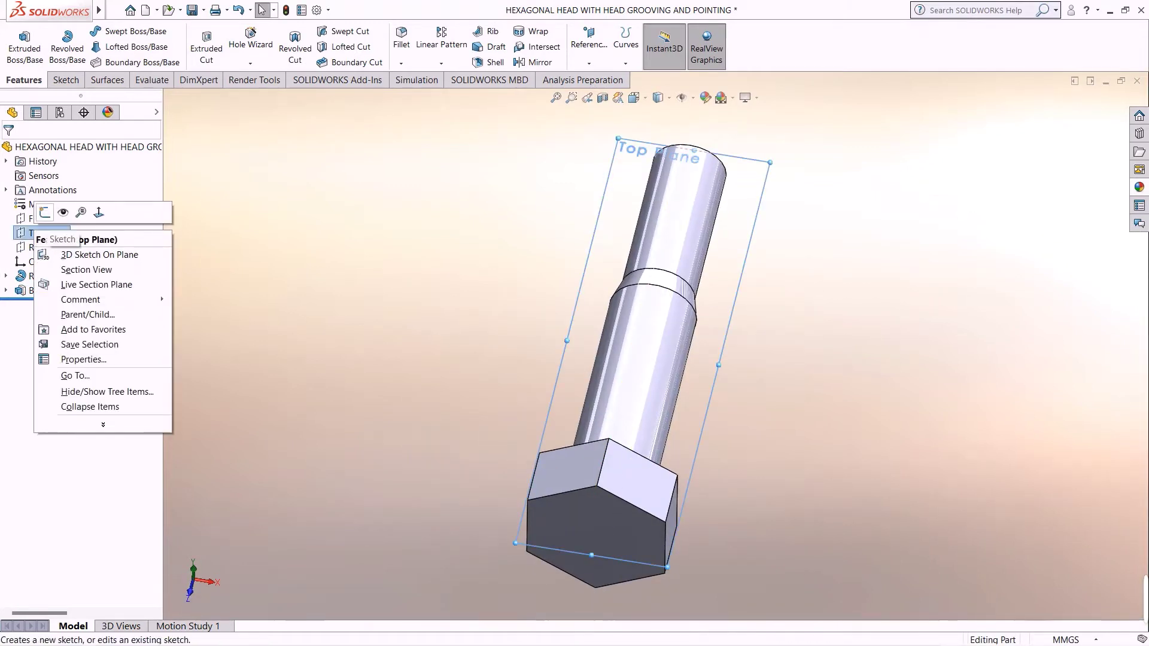
pyautogui.click(35, 213)
pyautogui.rightClick(47, 305)
pyautogui.click(74, 288)
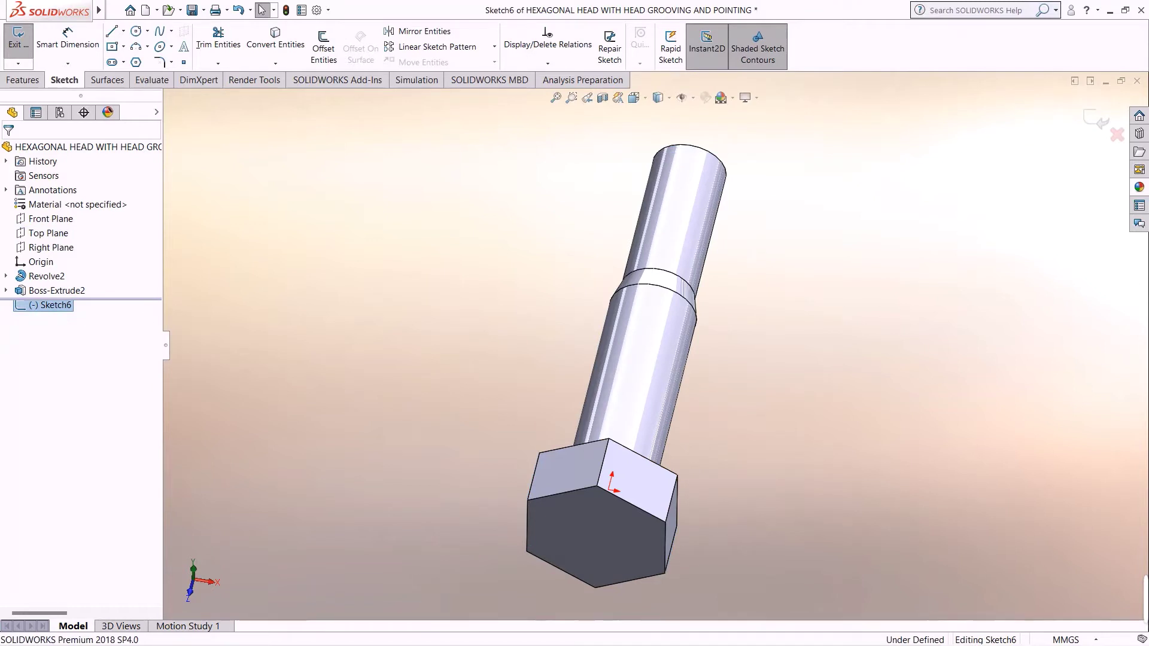
pyautogui.rightClick(60, 305)
pyautogui.click(84, 285)
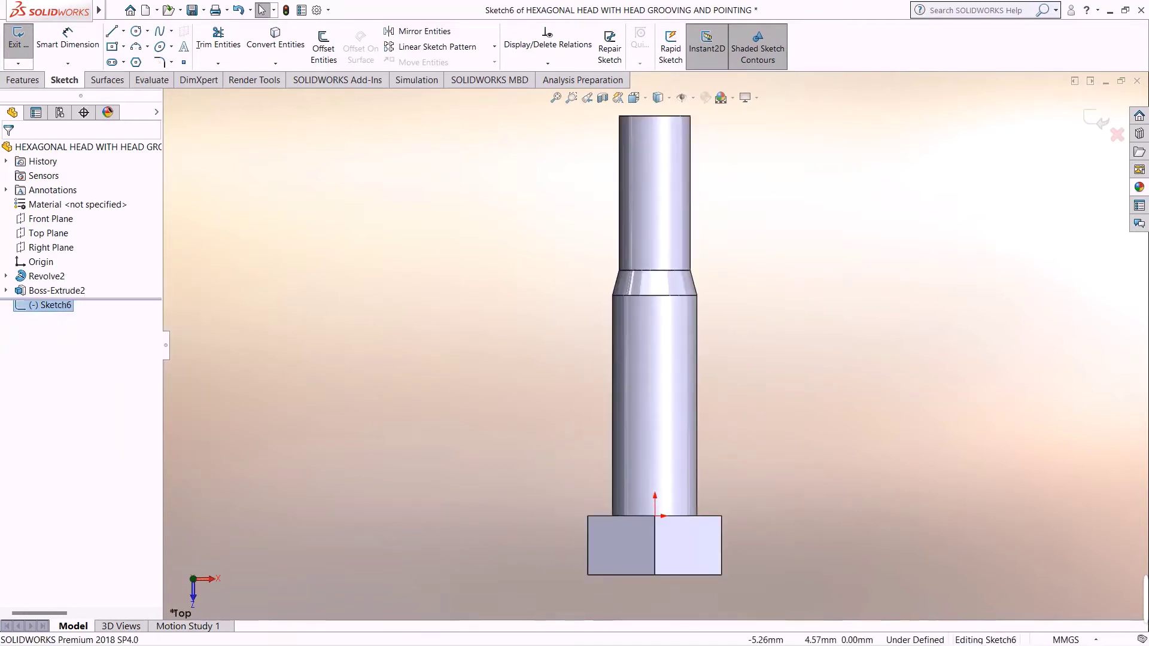
# Draw a vertical line about 43.9 mm long through the origin along the shank's axis, extending past both ends of the part
pyautogui.scroll(3, 654, 346)
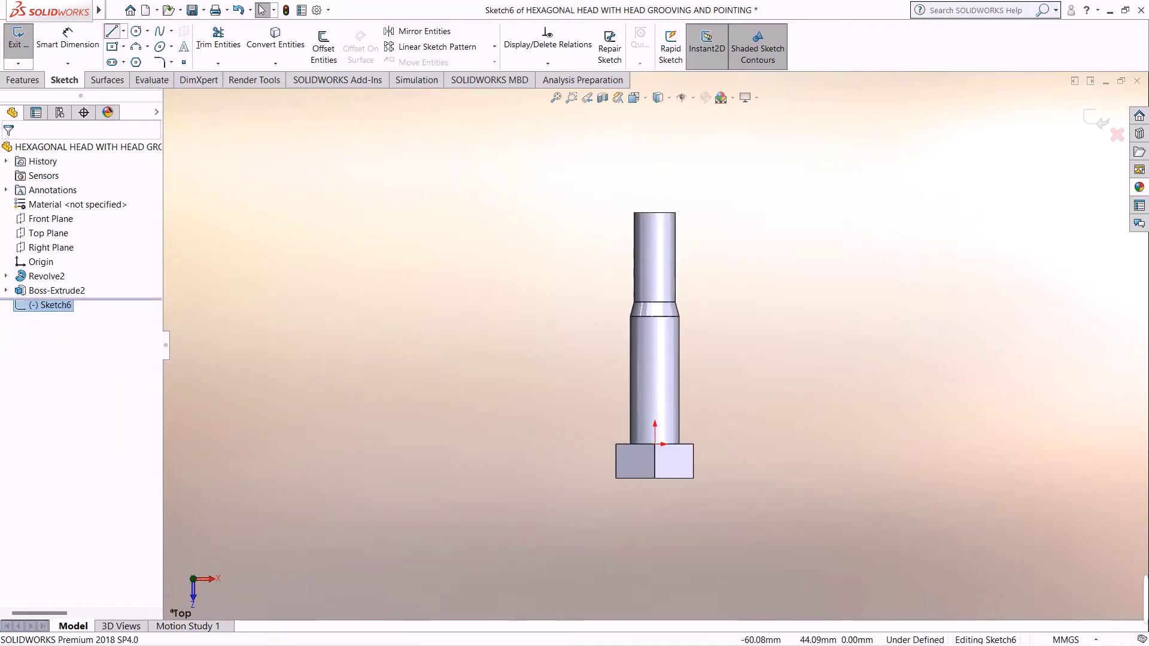
pyautogui.click(112, 31)
pyautogui.click(655, 175)
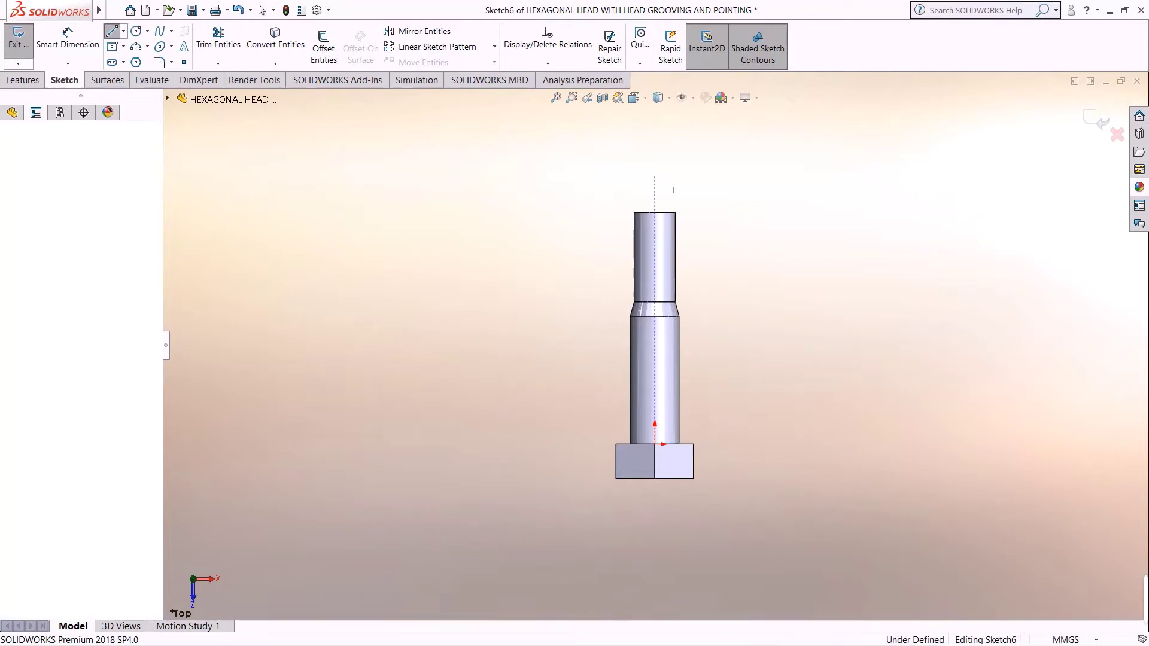
pyautogui.click(654, 516)
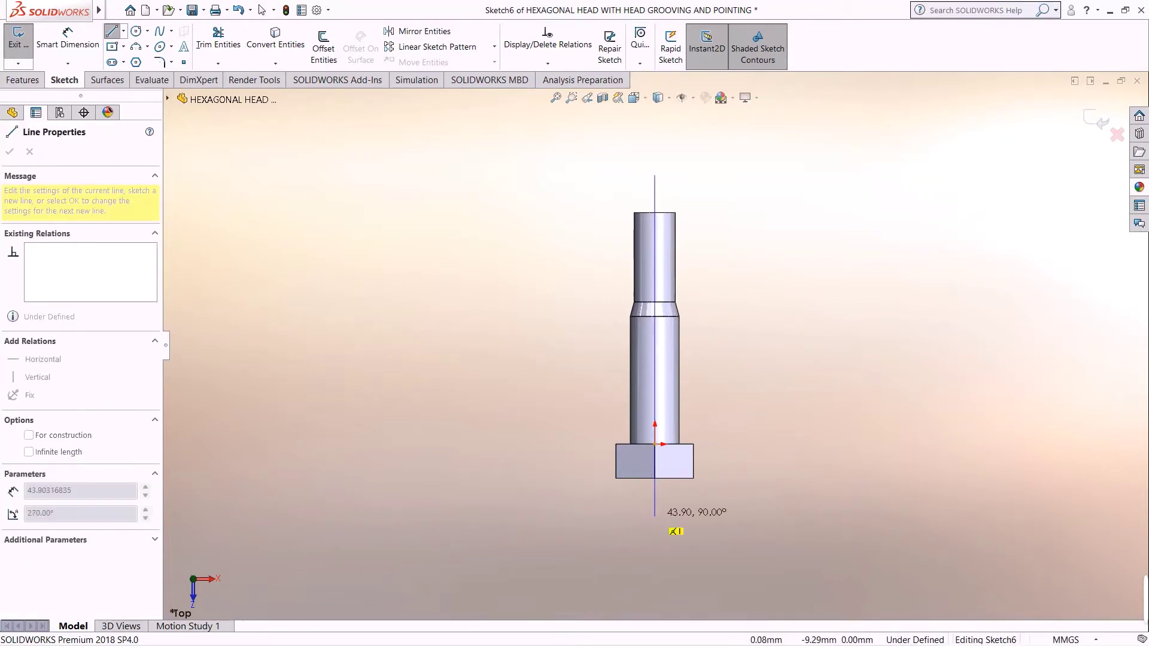
pyautogui.press('Escape')
# Convert the vertical axis line to construction geometry
pyautogui.click(655, 345)
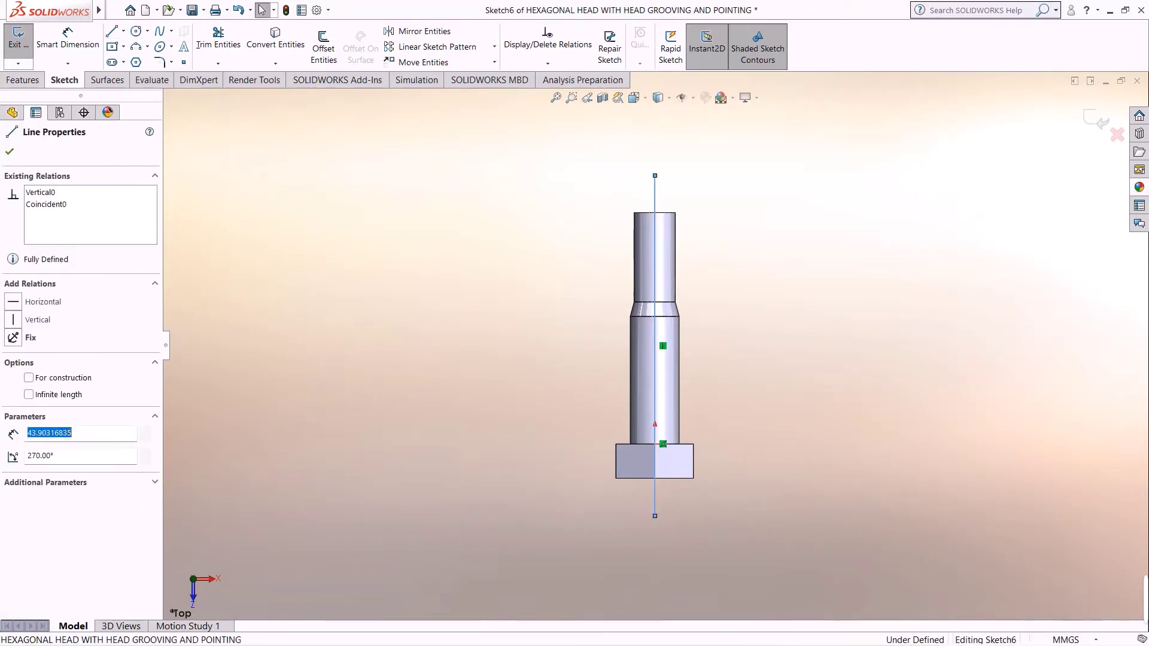
pyautogui.rightClick(655, 345)
pyautogui.press('Escape')
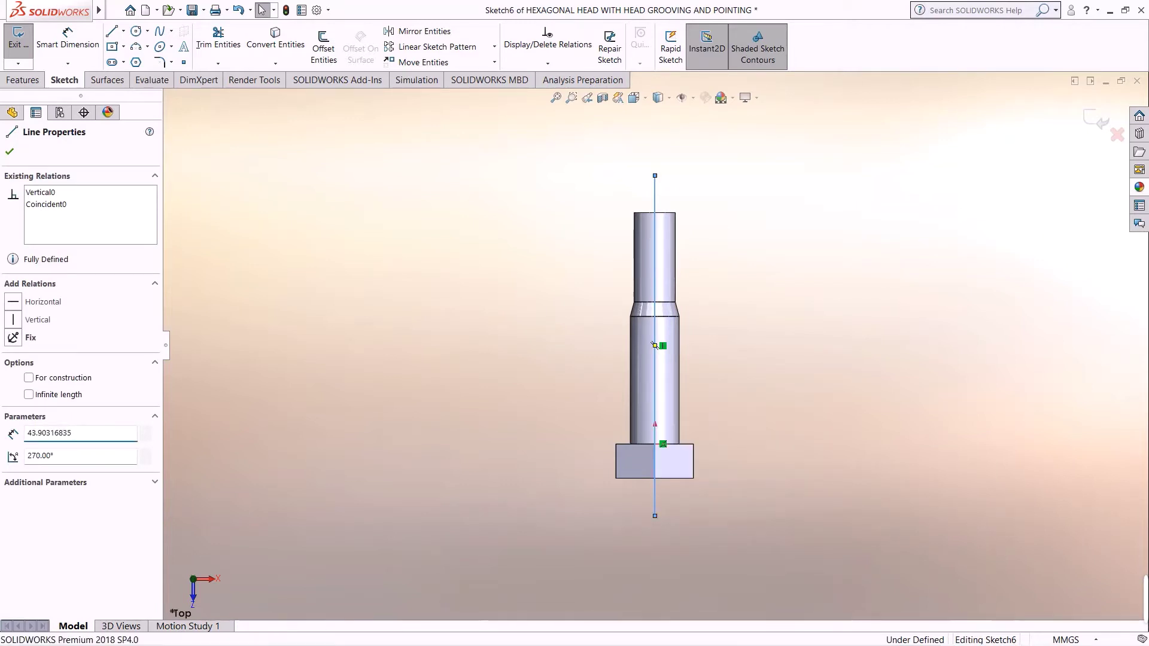
pyautogui.click(28, 378)
pyautogui.click(10, 152)
# Exit the centreline sketch and reopen it for editing
pyautogui.click(1096, 118)
pyautogui.scroll(-2, 673, 432)
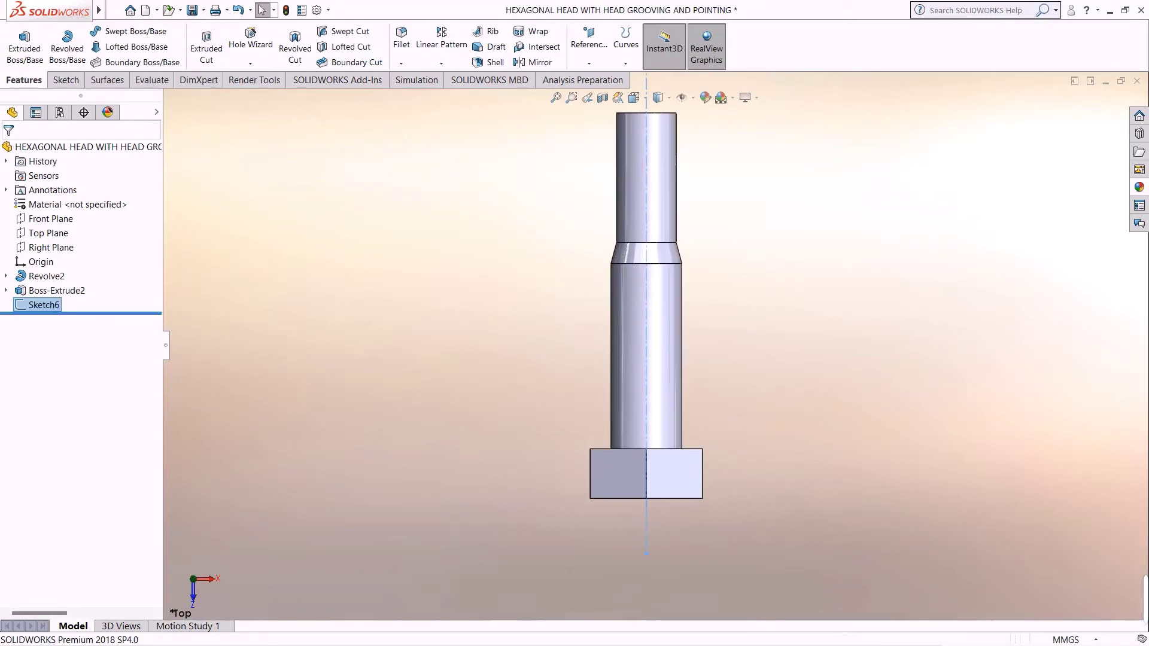
pyautogui.scroll(1, 673, 432)
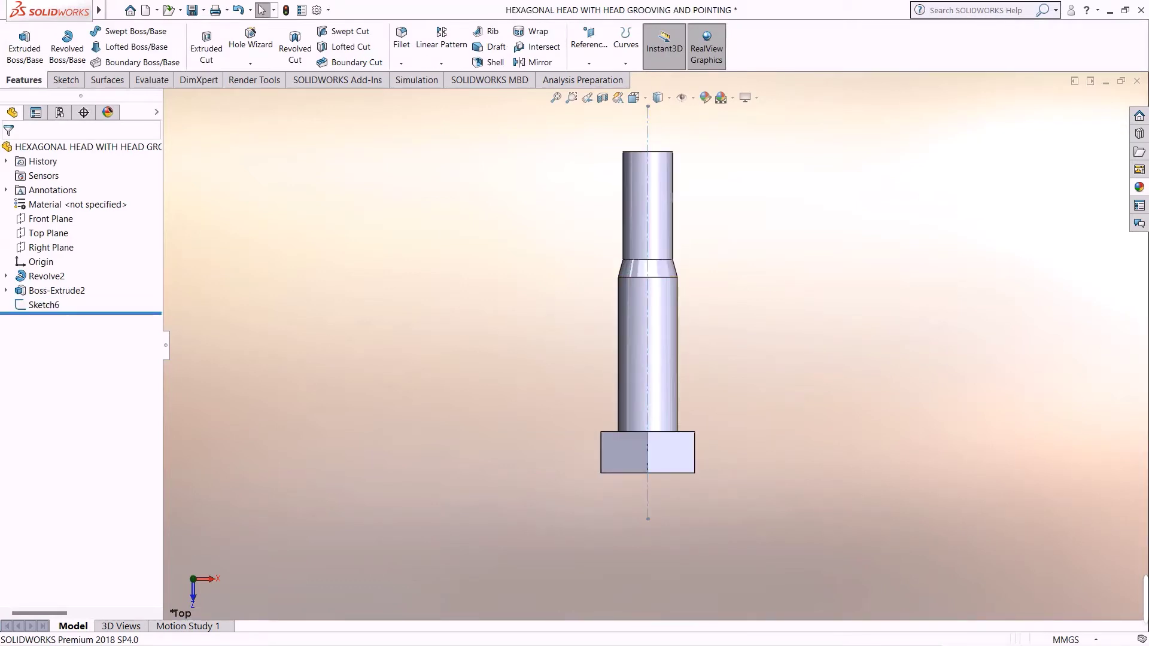
pyautogui.rightClick(36, 305)
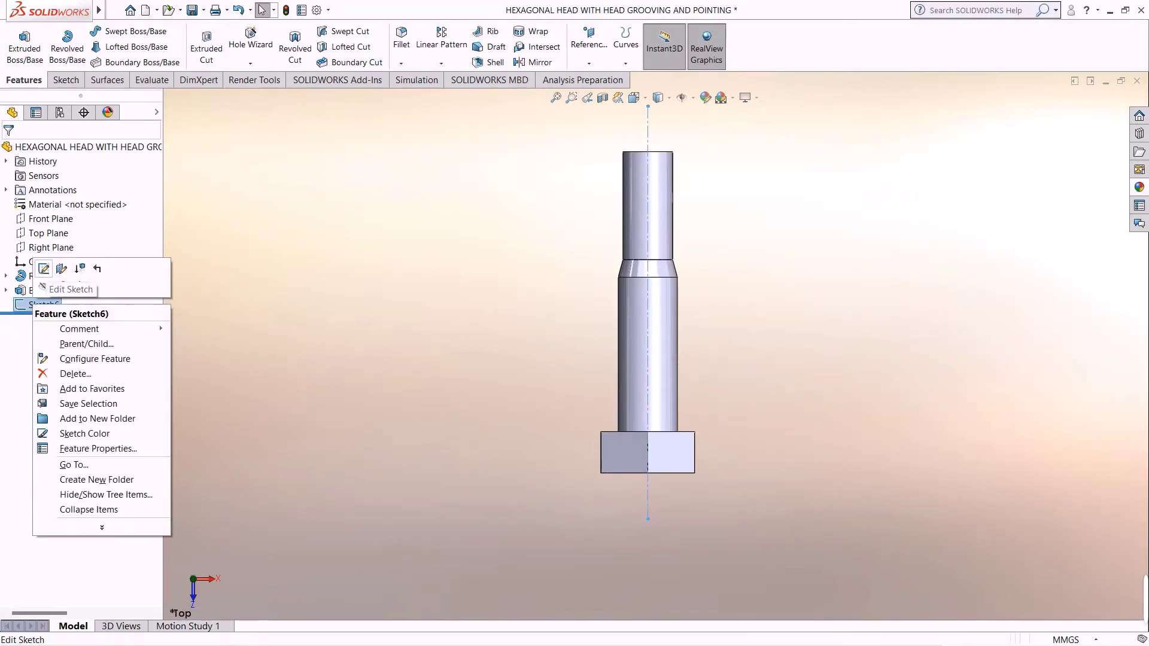
pyautogui.click(34, 267)
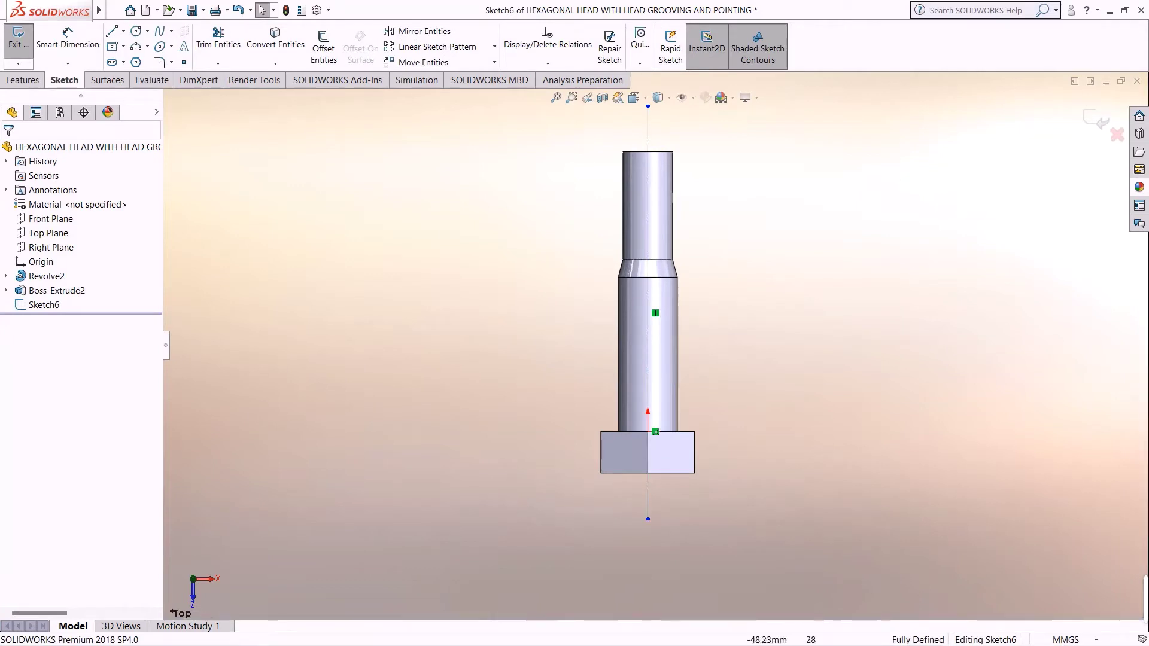
# Sketch an open groove profile from the shank's edge: a slanted line, an arc about 0.7 mm in radius, and a line to the head's corner
pyautogui.click(112, 31)
pyautogui.scroll(-5, 686, 447)
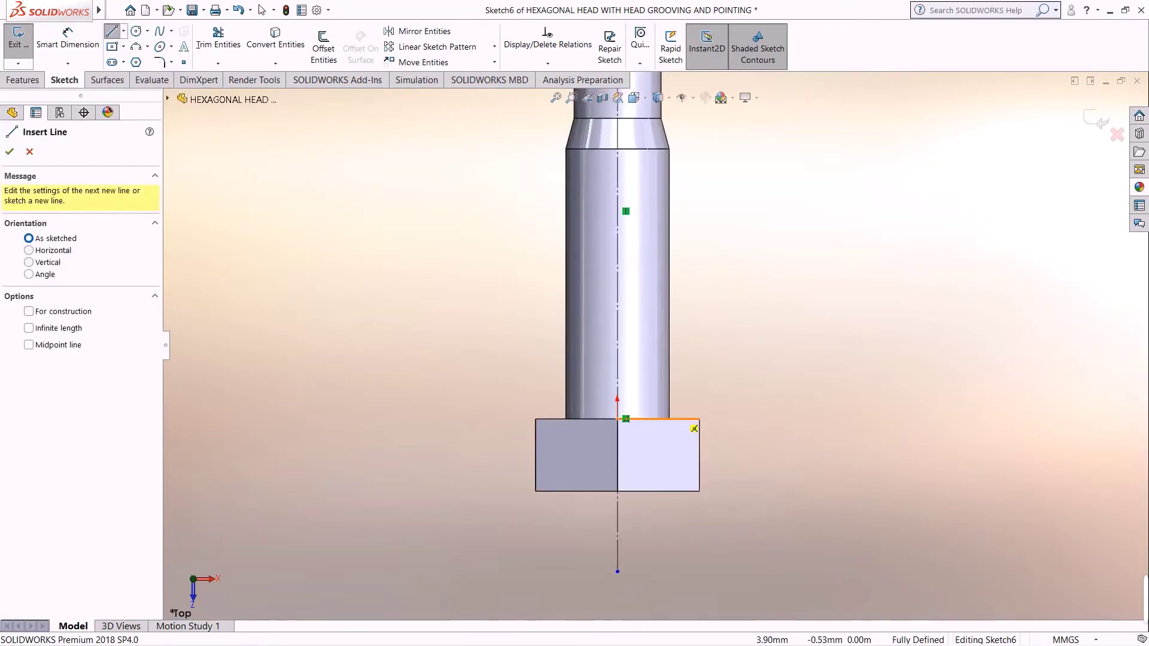
pyautogui.click(681, 390)
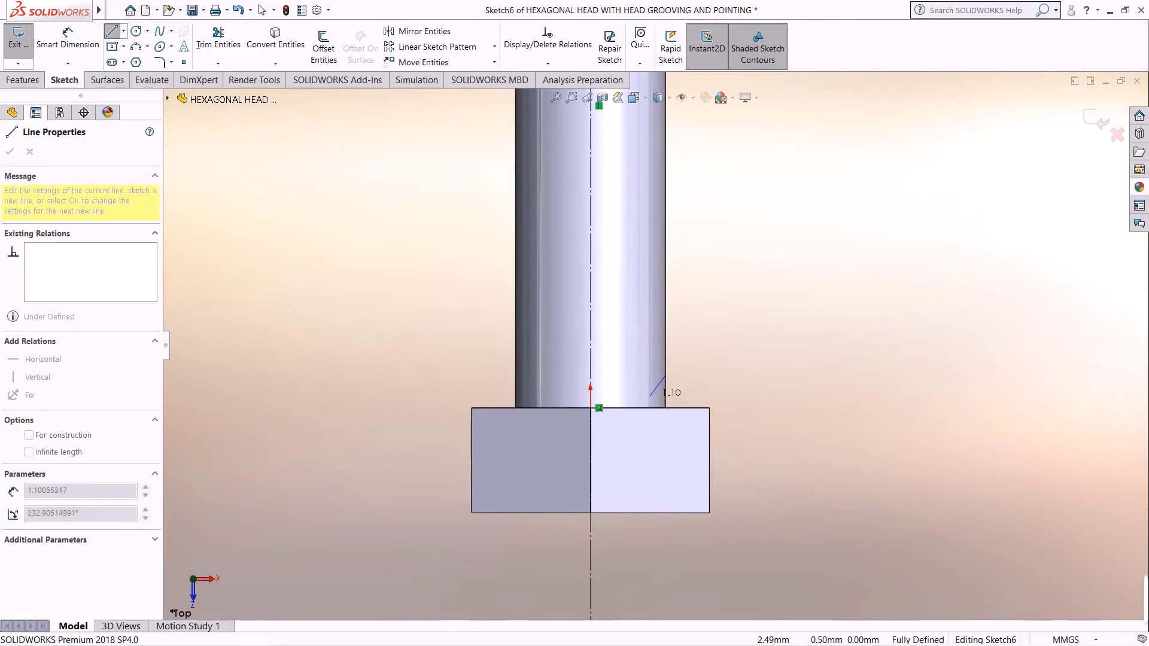
pyautogui.click(643, 398)
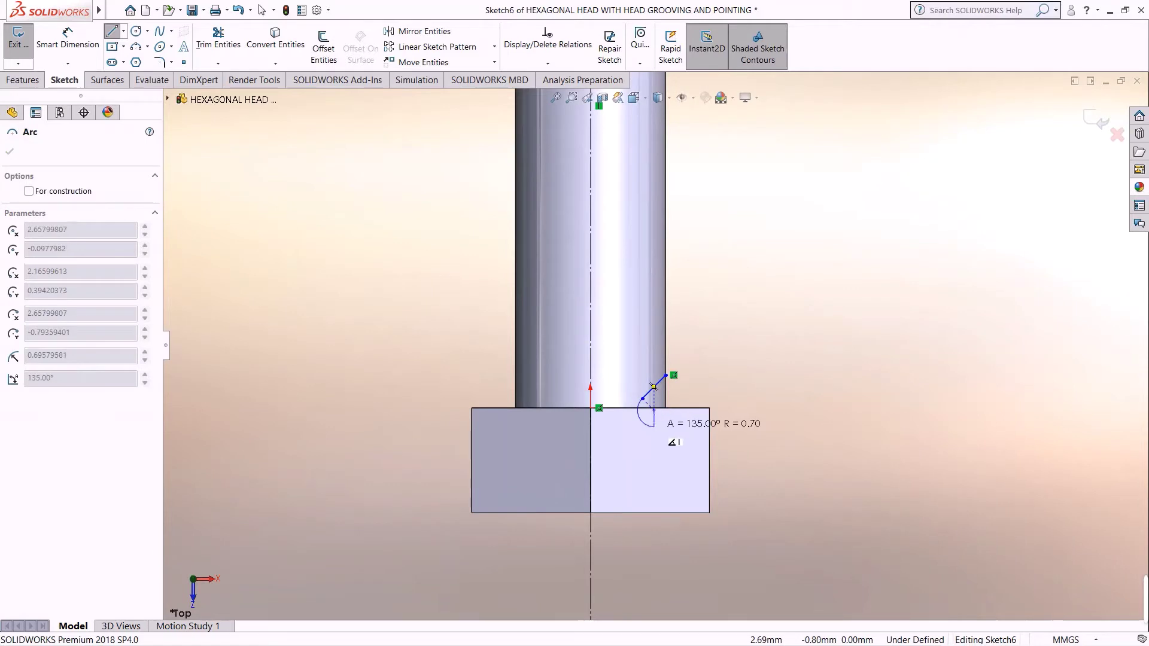
pyautogui.click(661, 426)
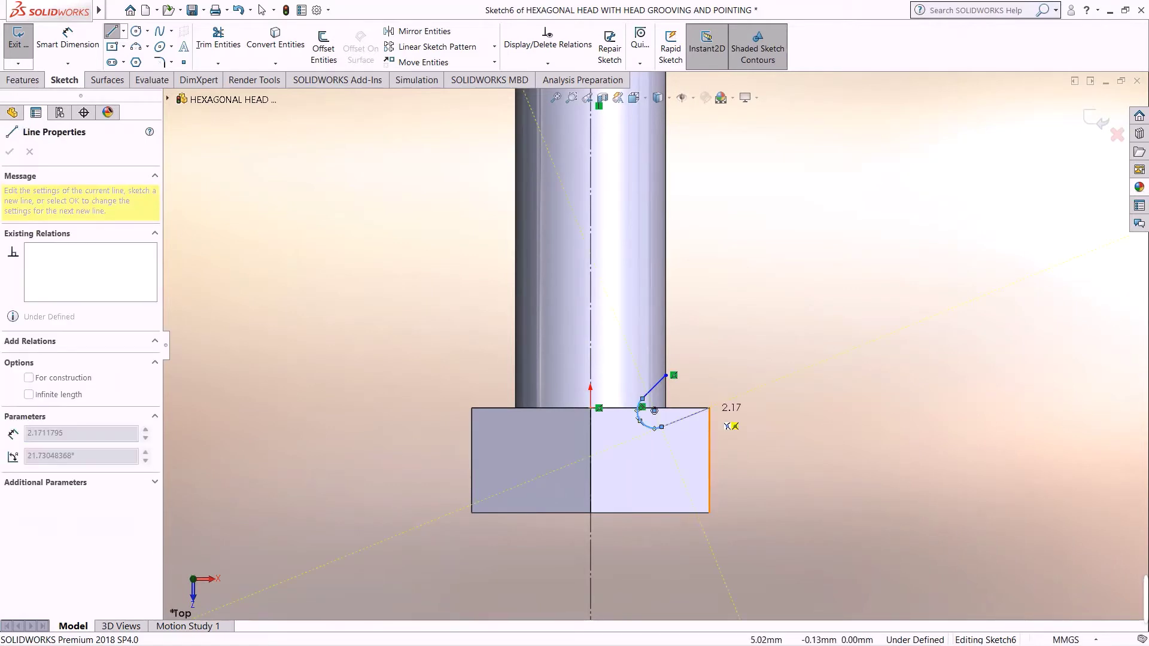
pyautogui.click(709, 408)
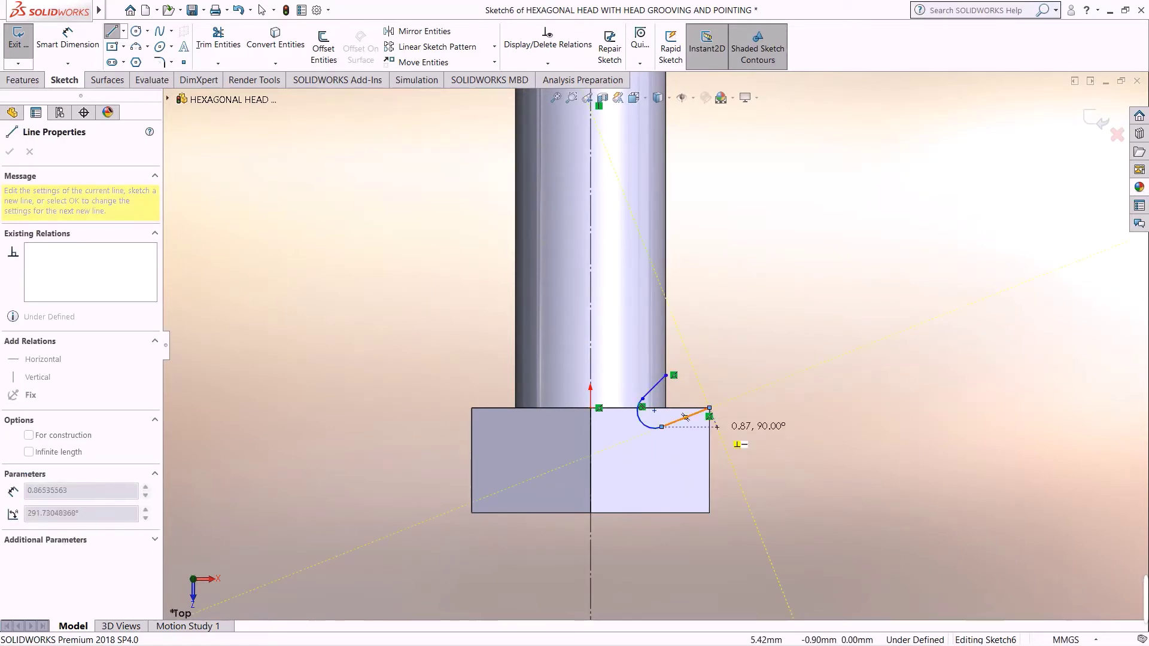
pyautogui.press('Escape')
pyautogui.press('Escape')
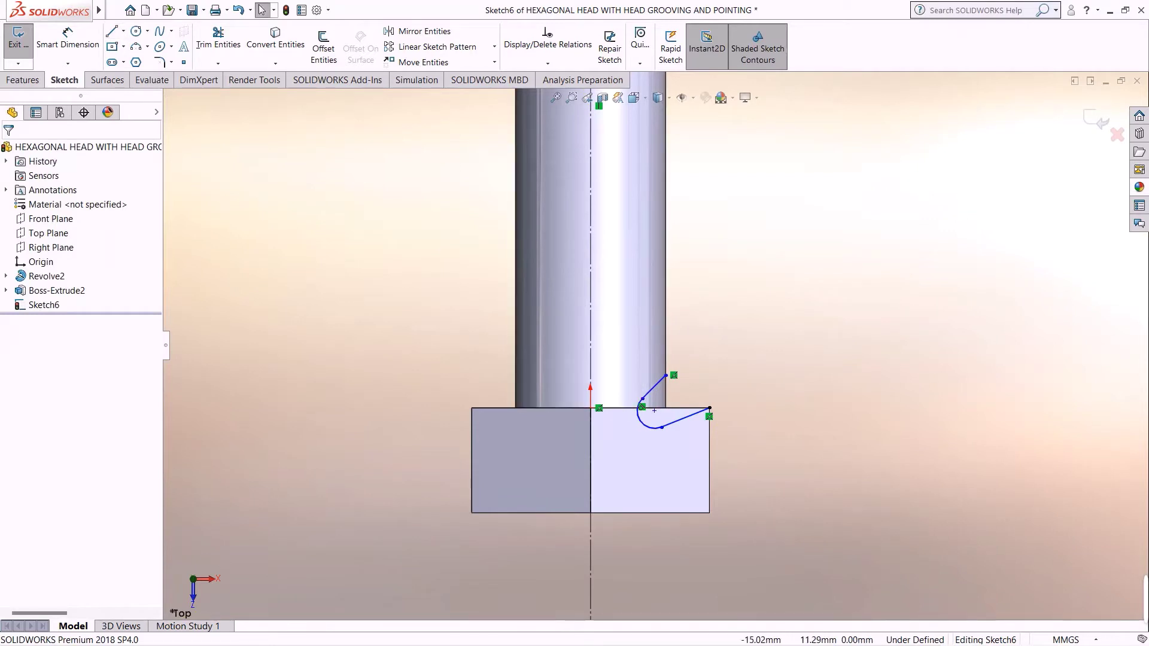
# Add a tangent relation between the groove arc and the silhouette edge of the reduced-diameter shank end
pyautogui.scroll(5, 654, 411)
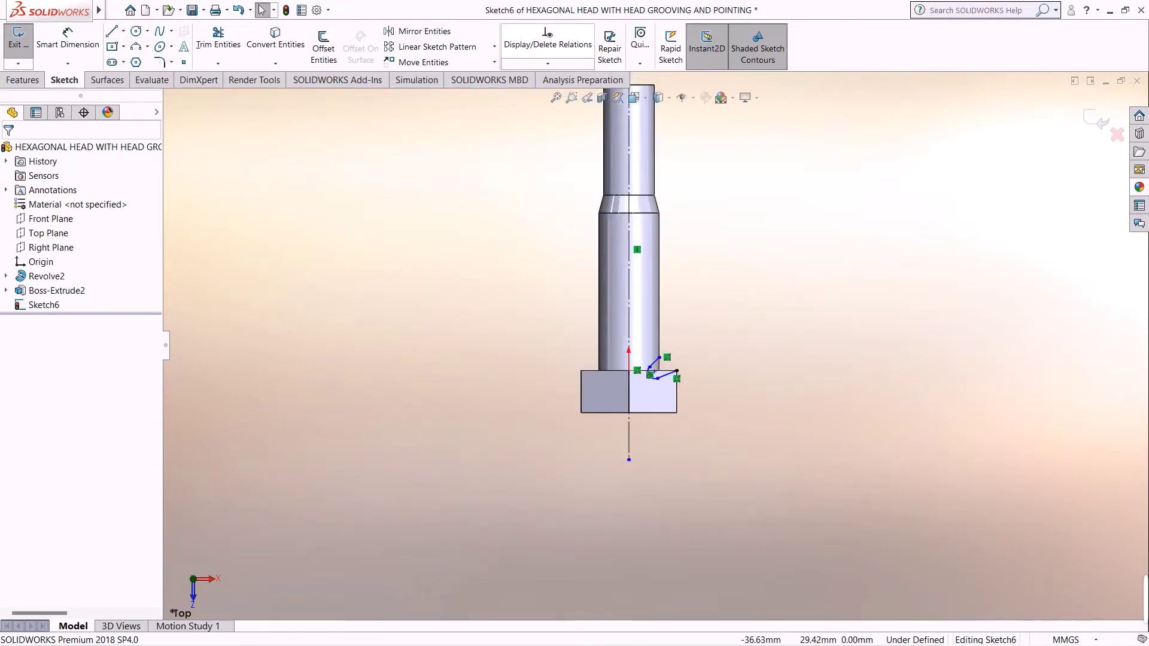
pyautogui.click(548, 63)
pyautogui.click(551, 92)
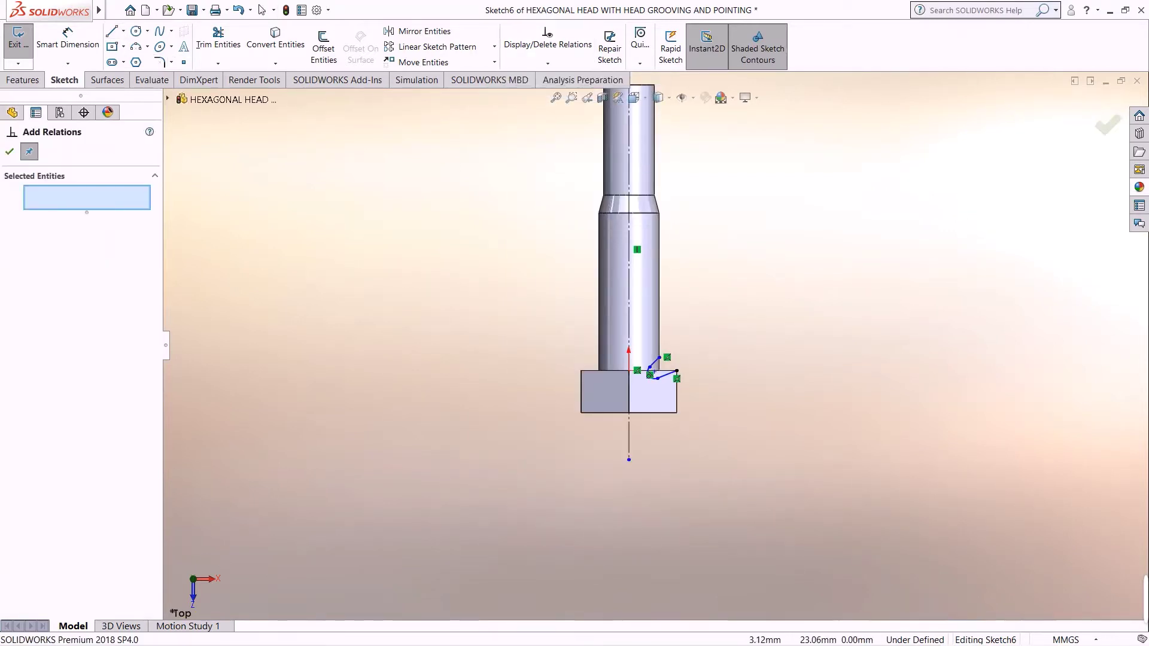
pyautogui.click(657, 366)
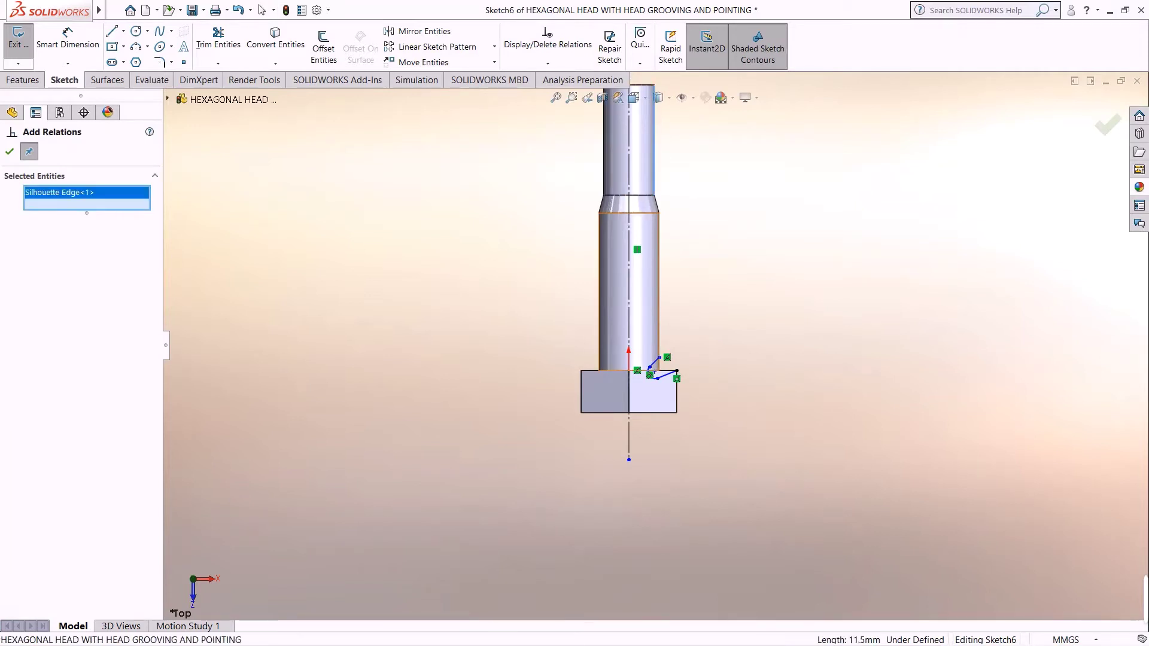
pyautogui.scroll(-5, 661, 362)
pyautogui.click(656, 362)
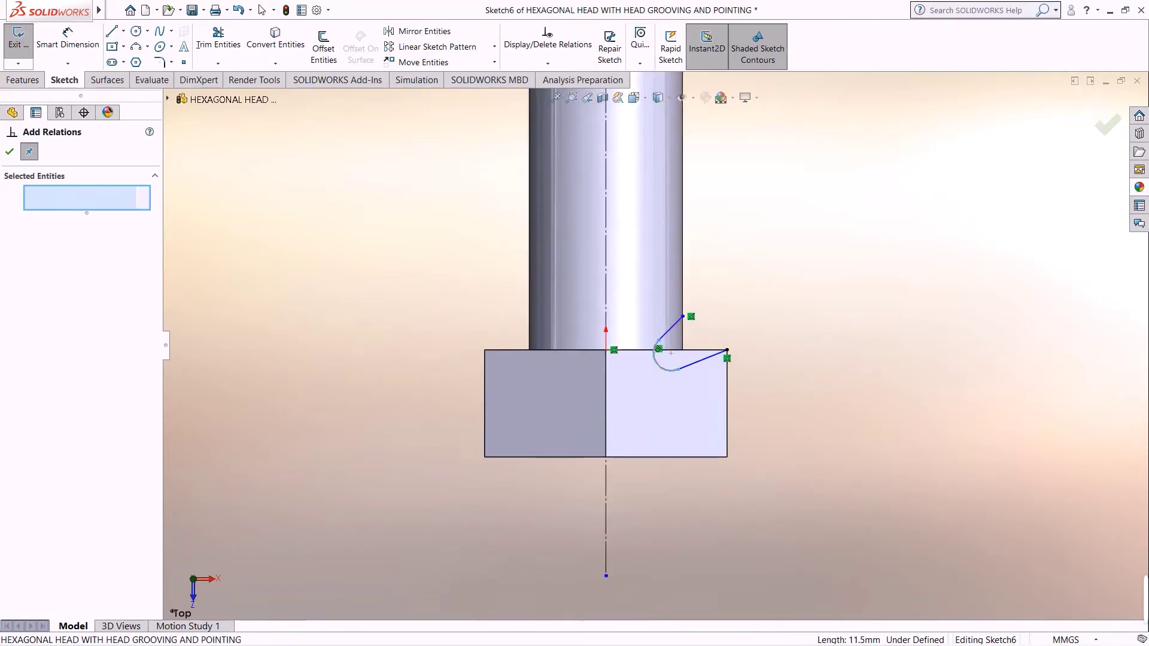
pyautogui.click(12, 369)
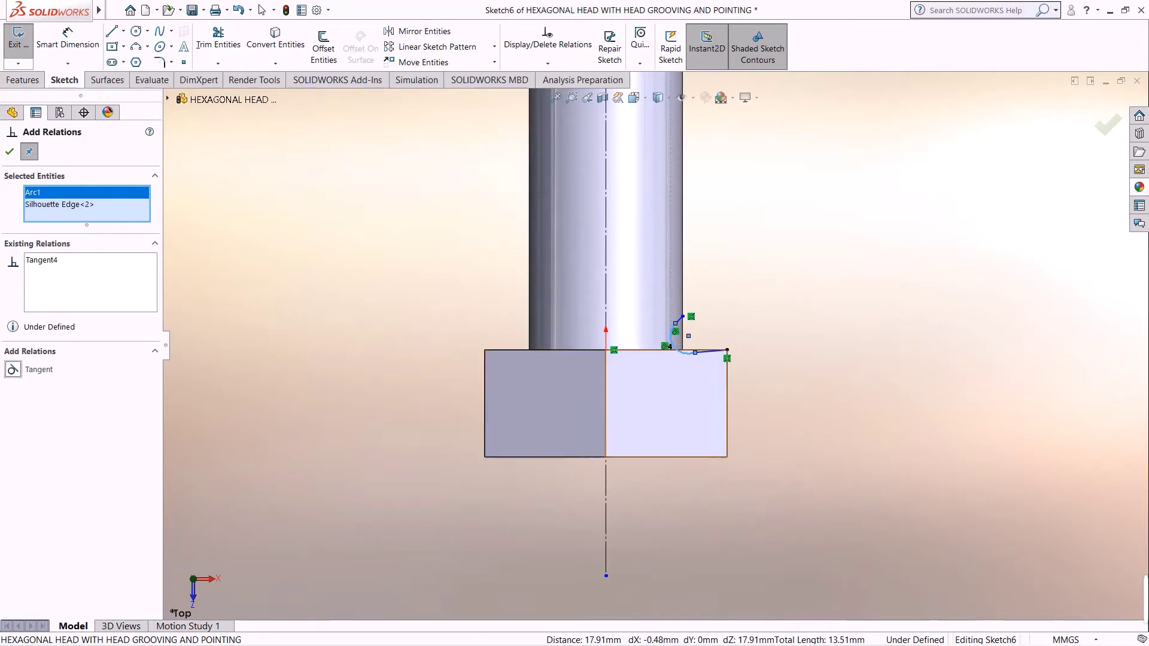
# Make the groove arc tangent to the line on the head and check its relation to the slanted shank line
pyautogui.scroll(-4, 727, 350)
pyautogui.scroll(3, 691, 355)
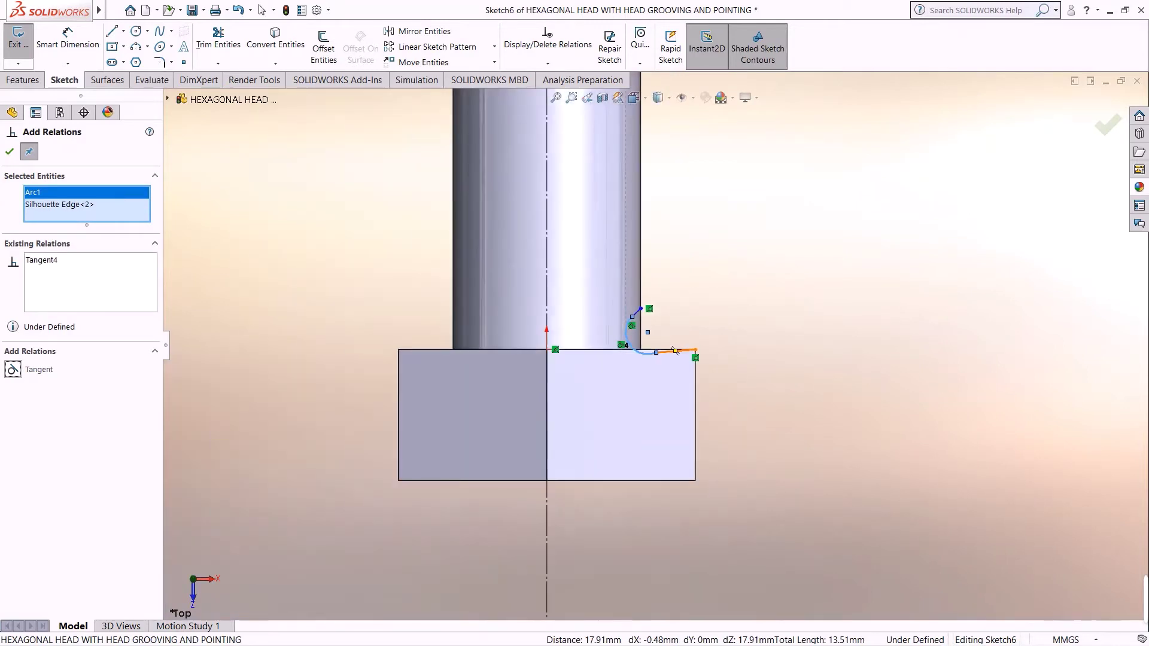
pyautogui.scroll(-5, 676, 352)
pyautogui.click(722, 388)
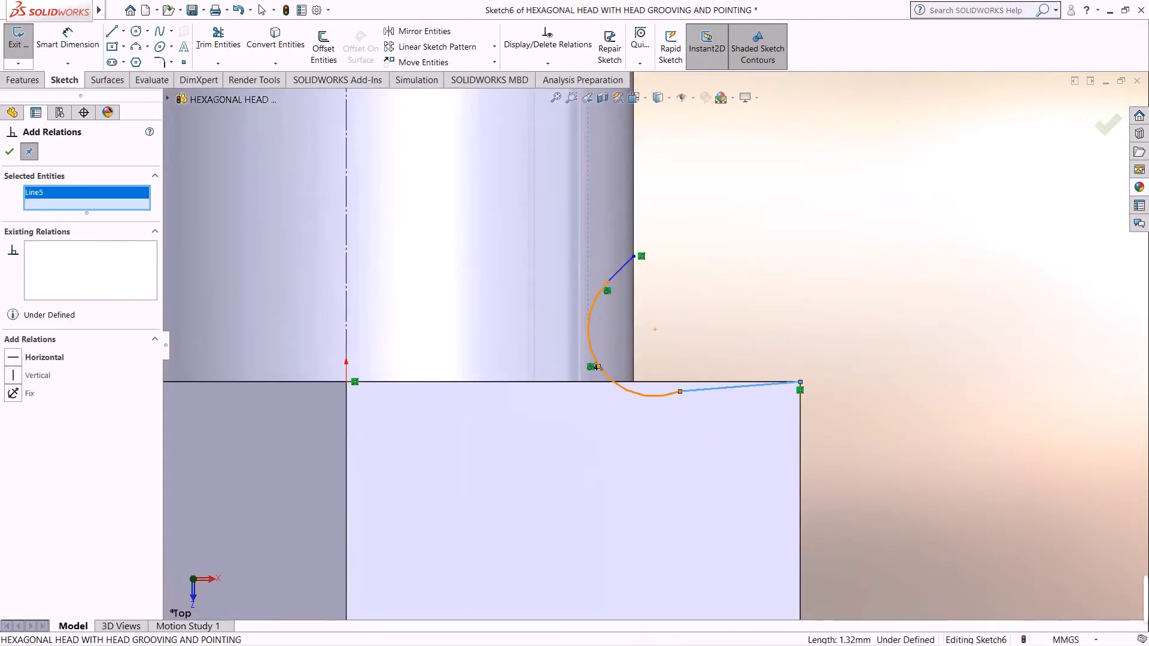
pyautogui.click(596, 367)
pyautogui.click(12, 369)
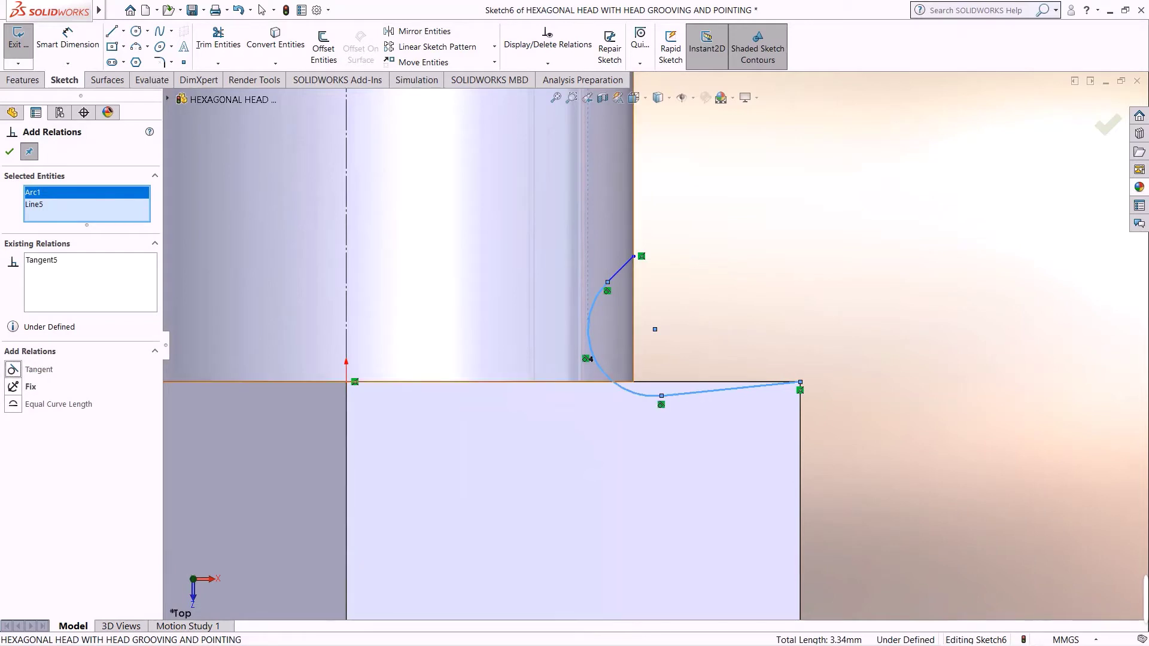
pyautogui.click(621, 269)
pyautogui.click(590, 311)
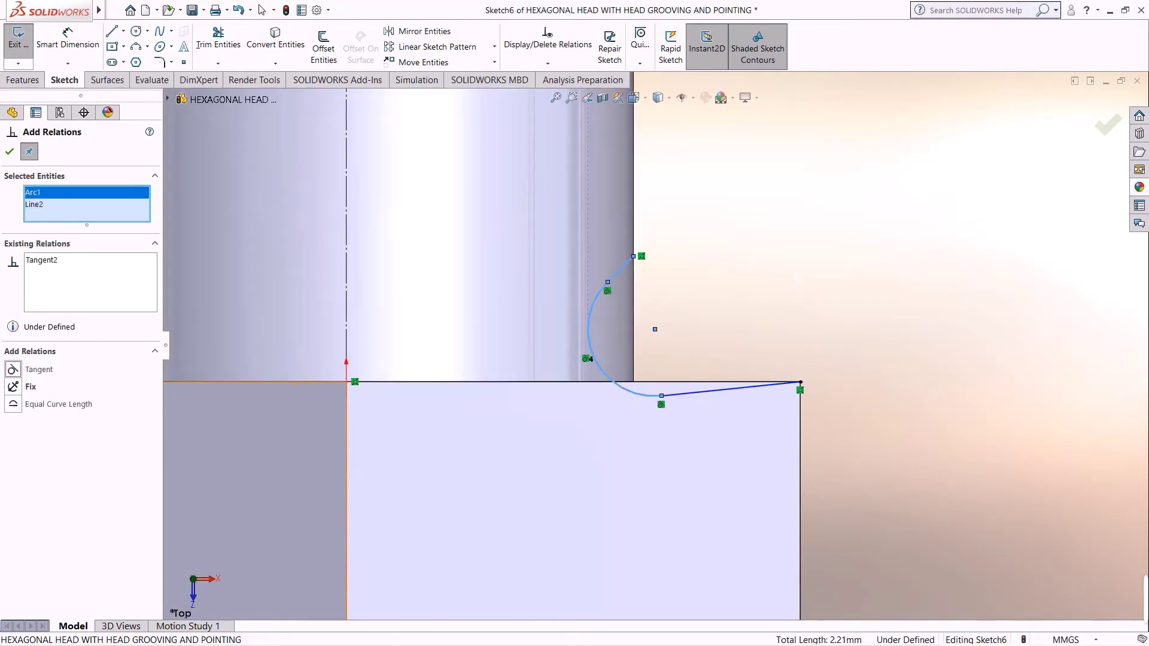
pyautogui.click(10, 152)
# Close the groove profile with a line about 2.29 mm long from its upper end on the shank to the head's corner
pyautogui.press('l')
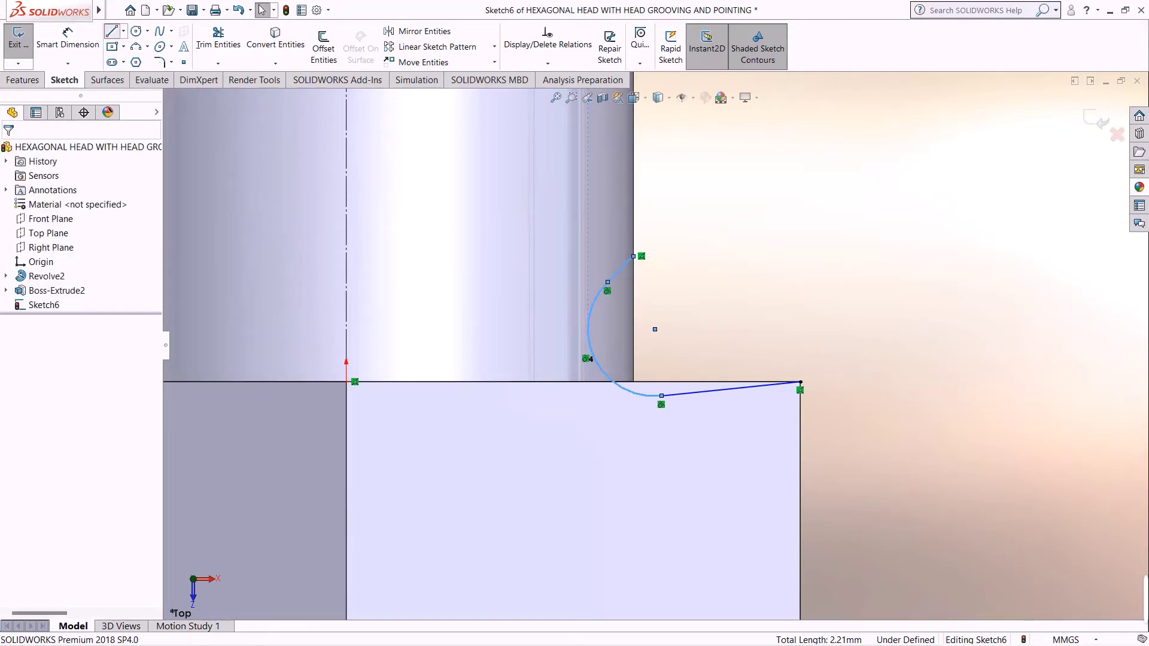
pyautogui.click(634, 257)
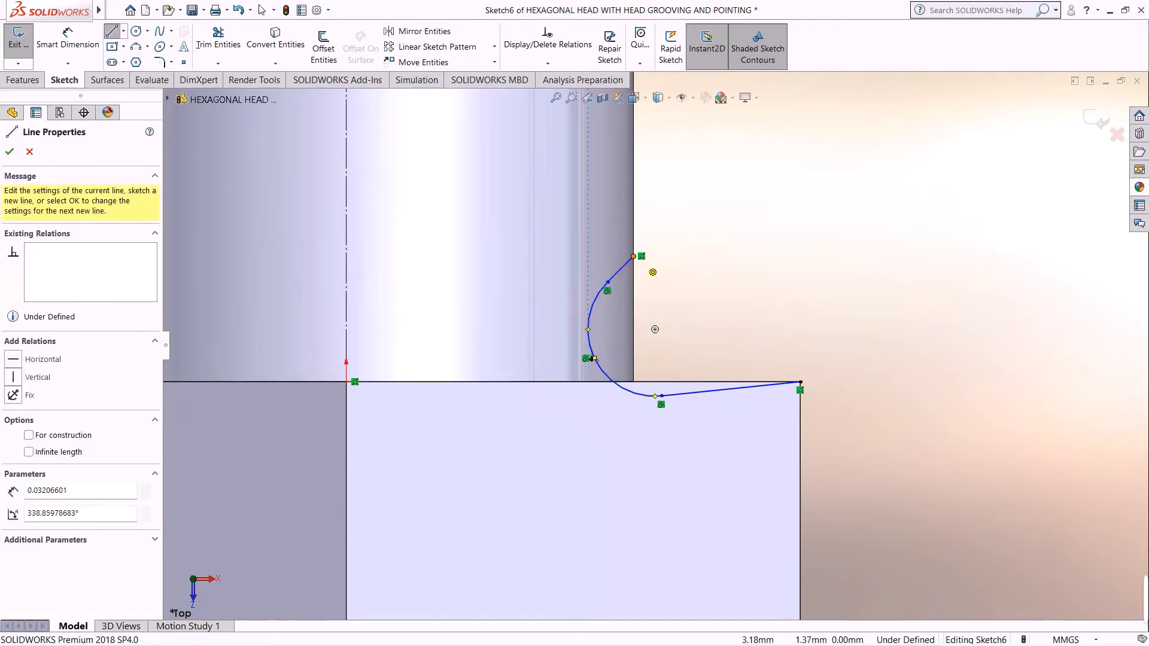
pyautogui.click(801, 382)
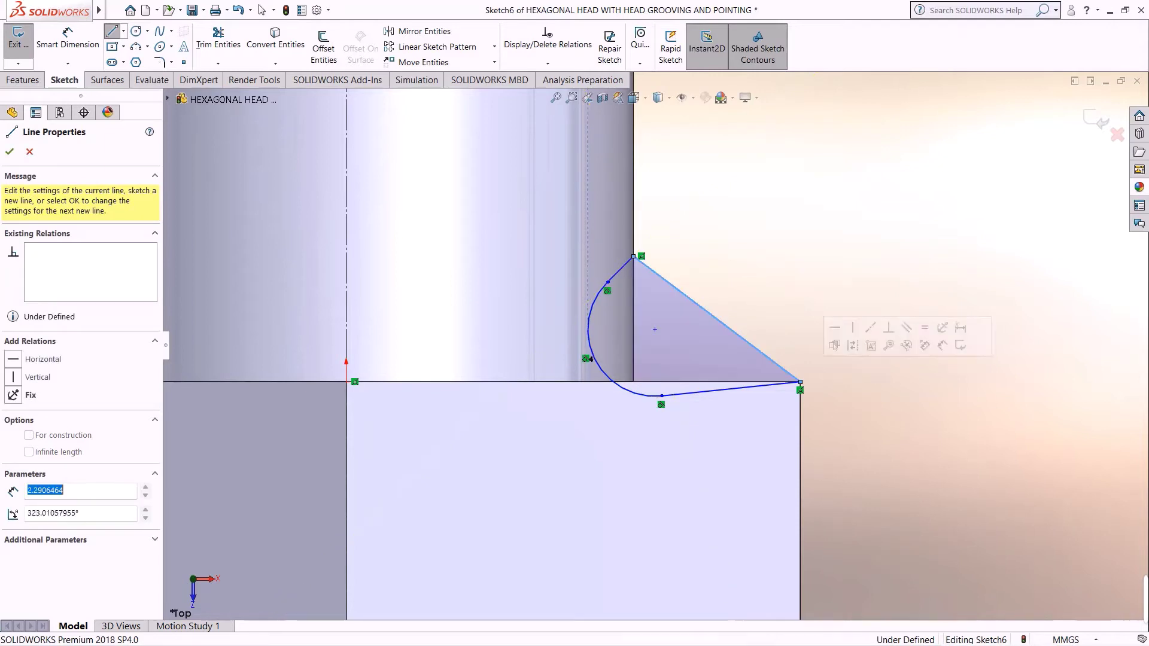
# Dimension the groove arc with a radius of 0.60 mm
pyautogui.scroll(3, 653, 346)
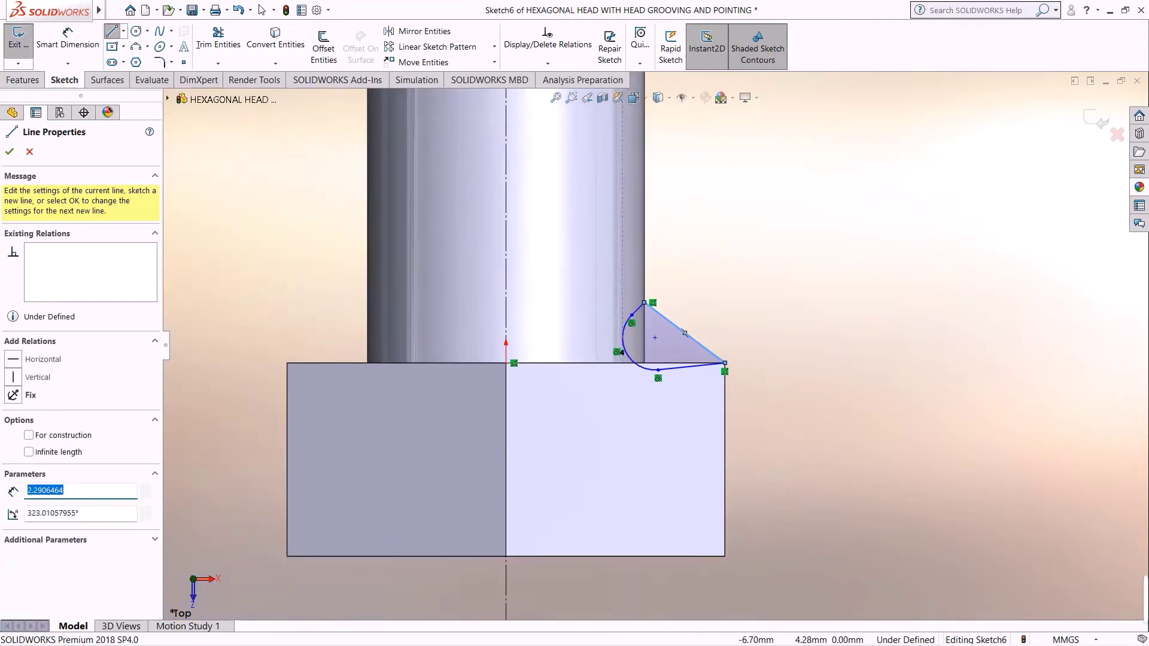
pyautogui.click(67, 36)
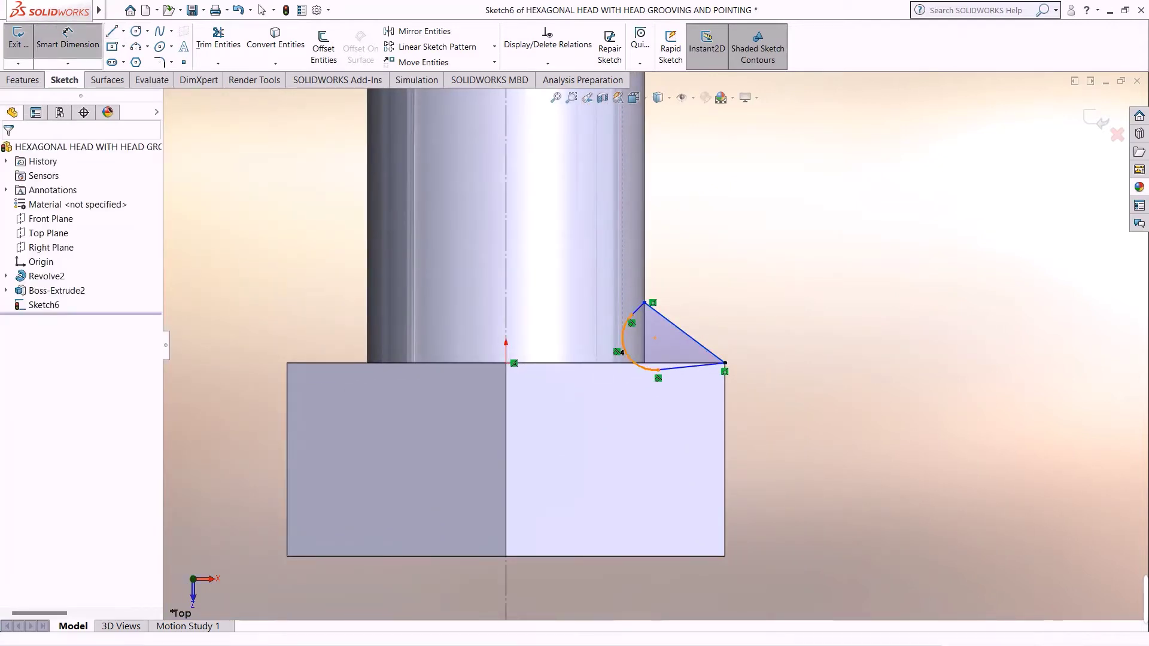
pyautogui.click(630, 359)
pyautogui.click(569, 297)
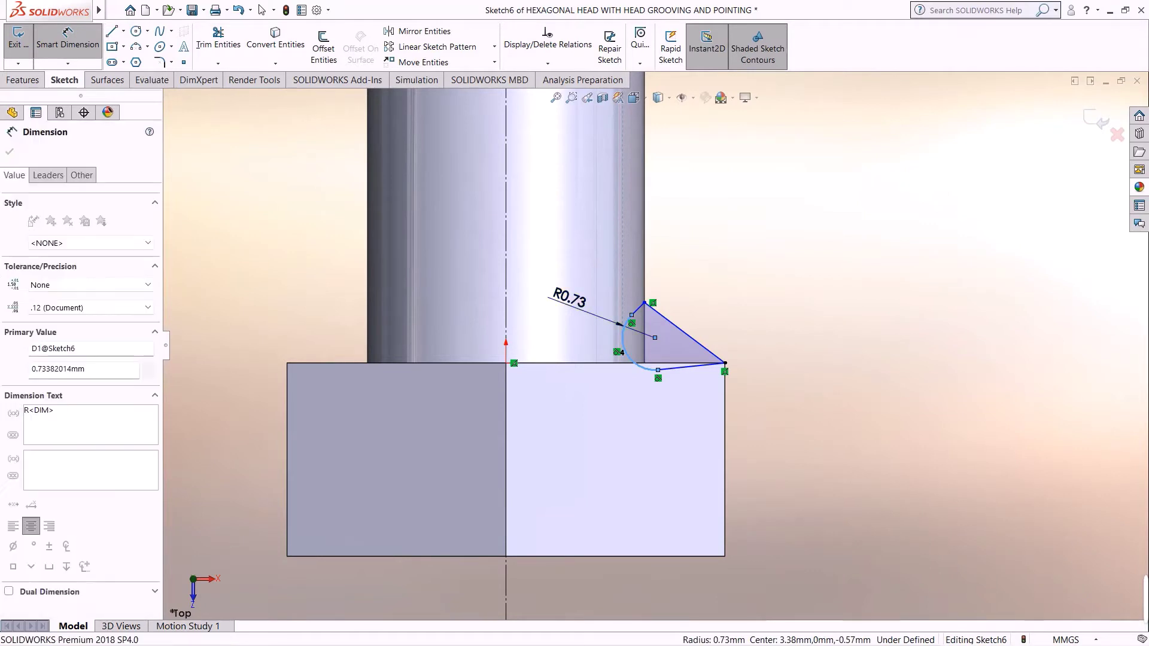
pyautogui.press('Return')
pyautogui.press('Return')
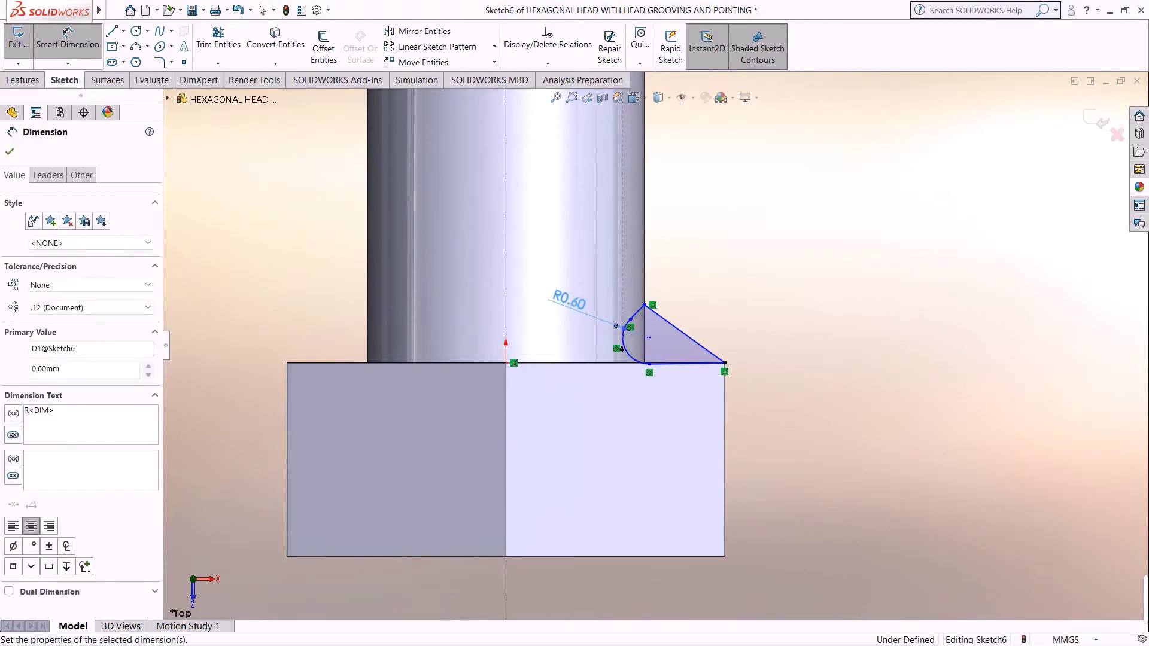
# Dimension the angle between the centreline and the slanted groove line on the shank as 30°
pyautogui.scroll(-1, 613, 315)
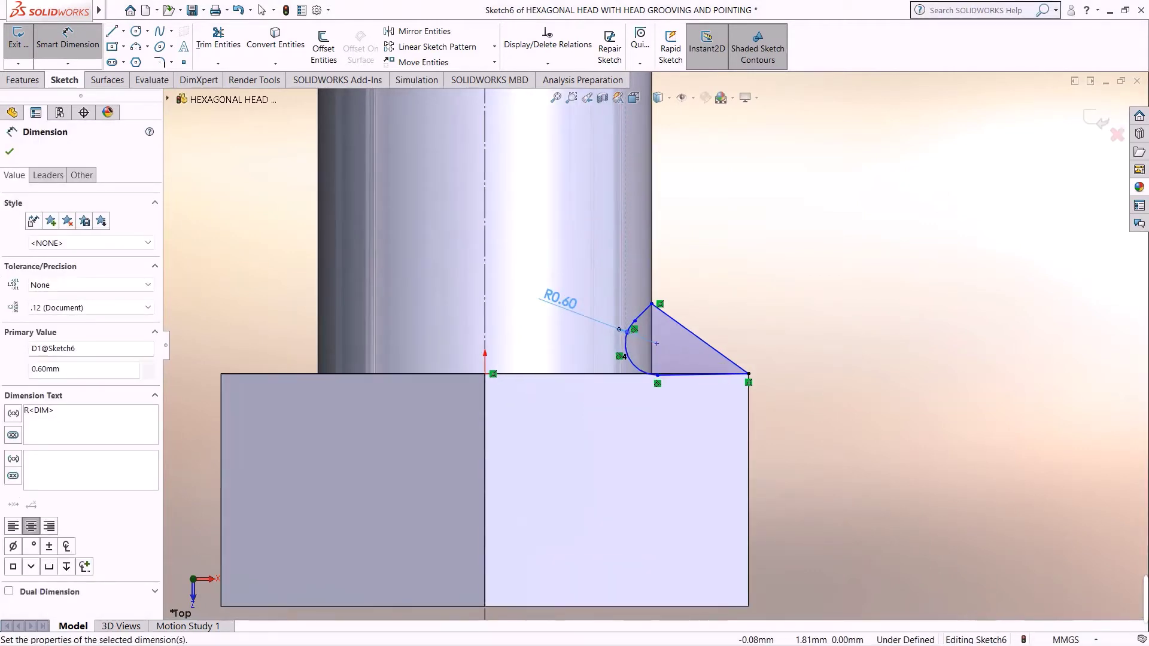
pyautogui.click(485, 276)
pyautogui.click(641, 314)
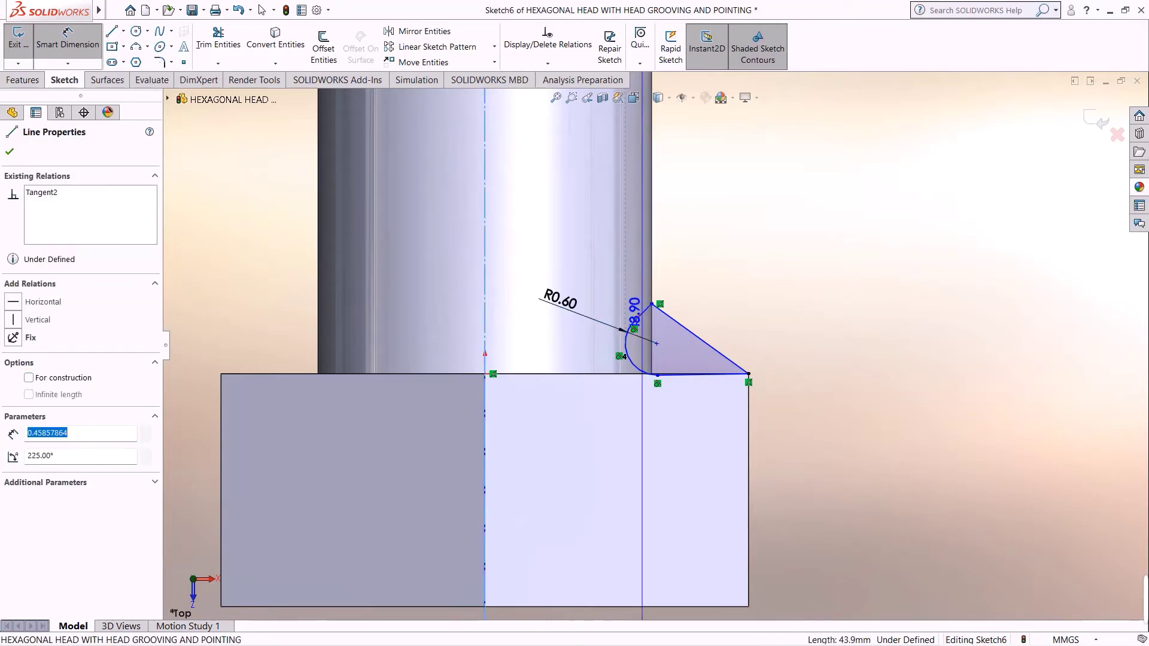
pyautogui.click(695, 267)
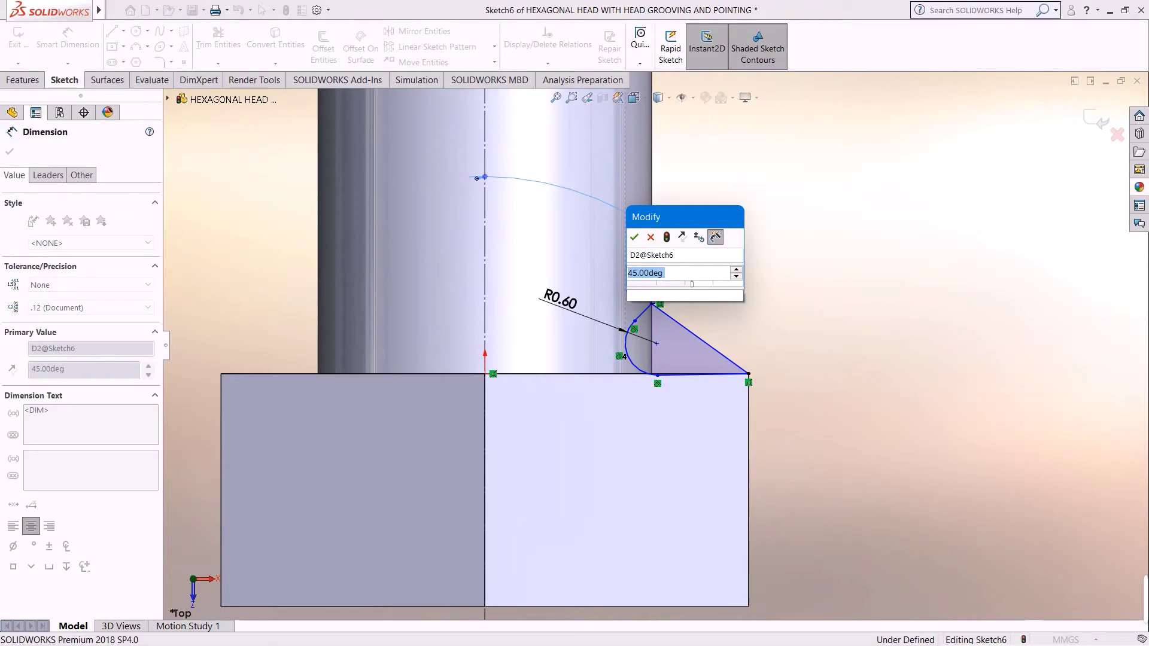
pyautogui.press('Return')
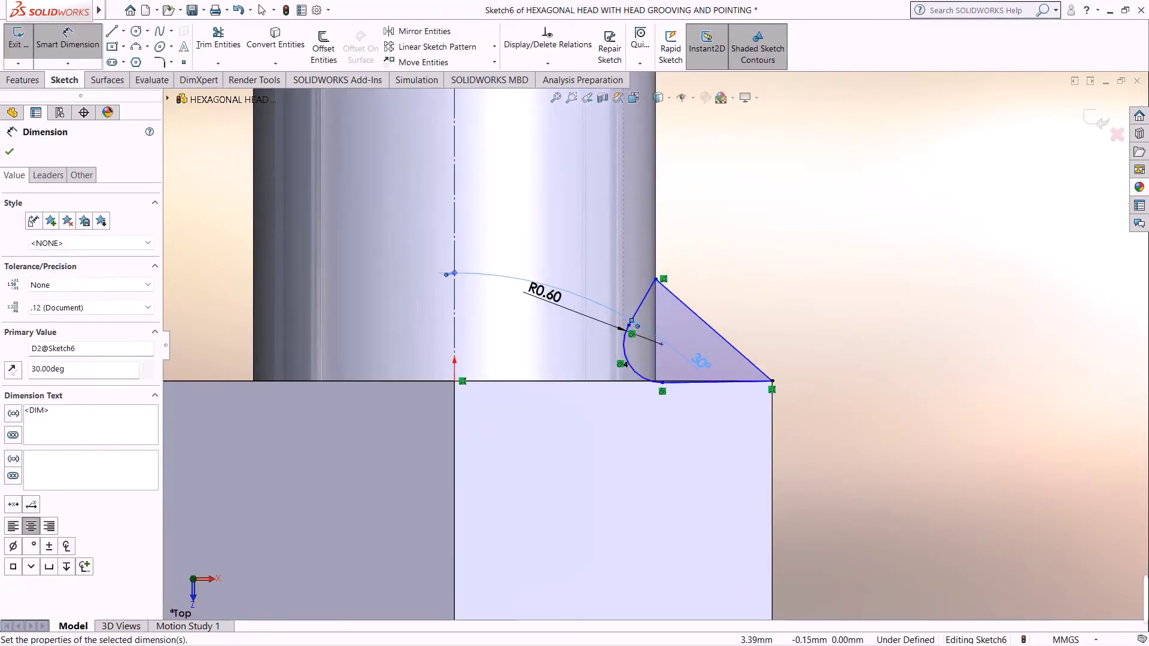
# Dimension the angle between the head's bearing edge and the lower groove line as 3°, and place its text below the line
pyautogui.scroll(-5, 678, 398)
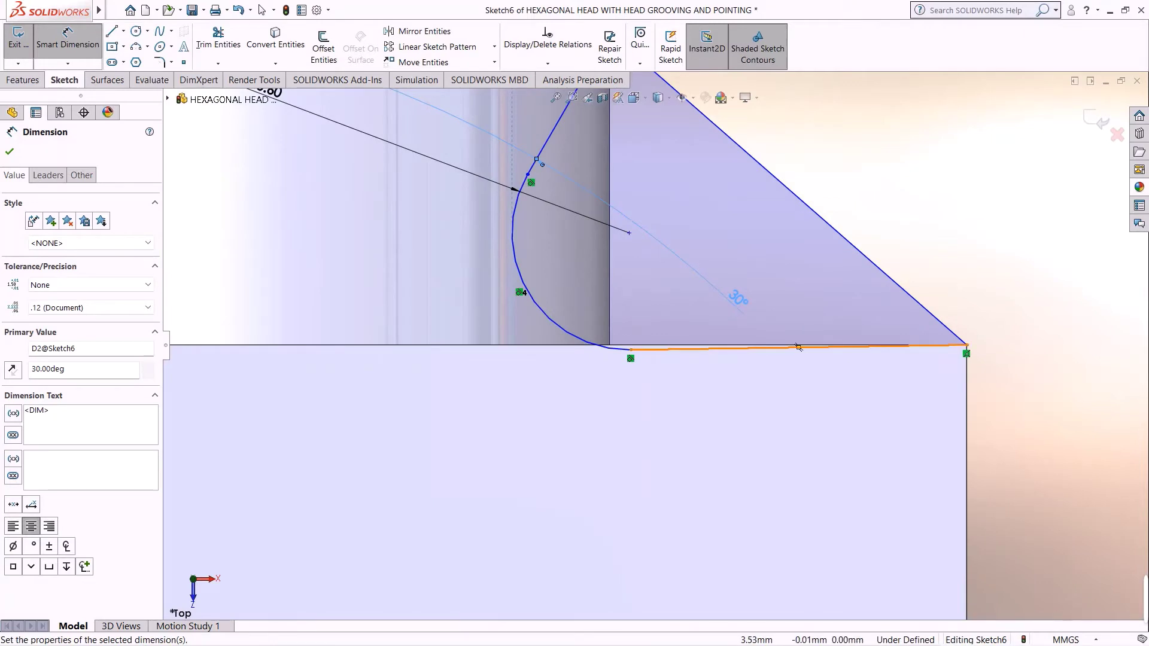
pyautogui.click(799, 347)
pyautogui.scroll(-4, 743, 291)
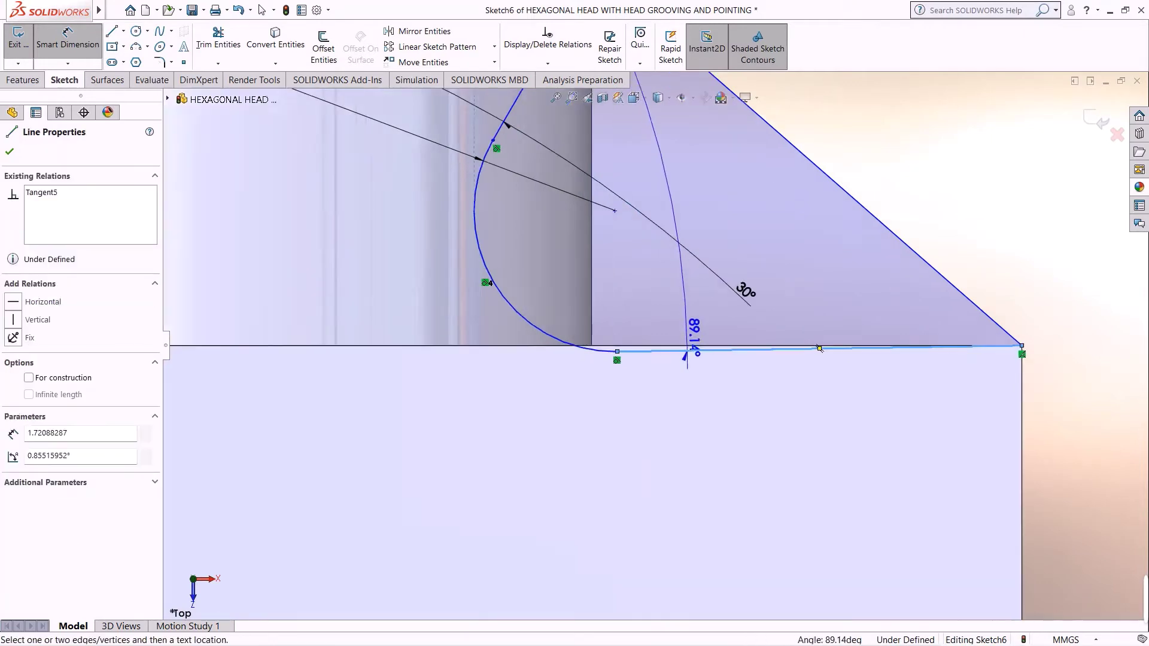
pyautogui.click(732, 354)
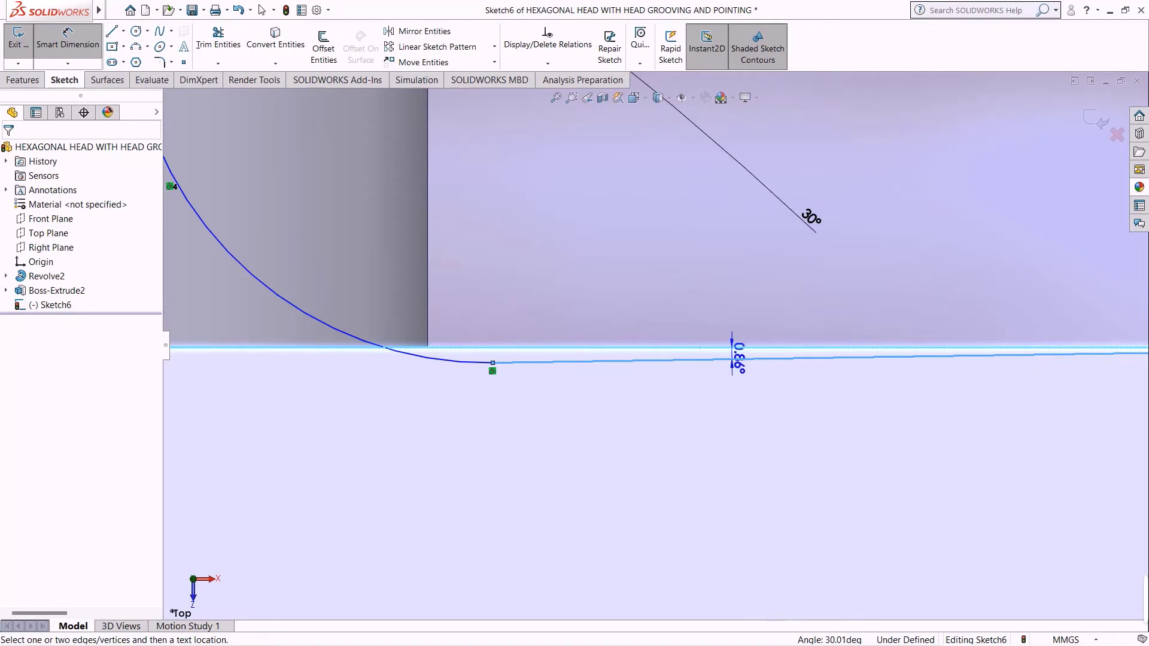
pyautogui.click(736, 354)
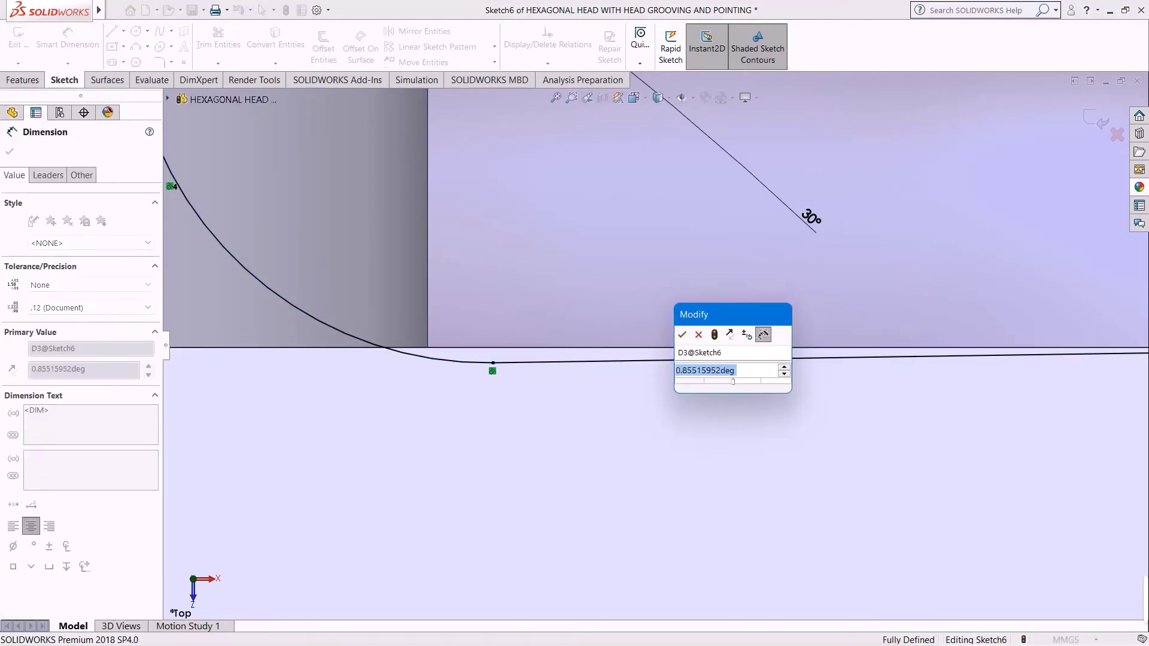
pyautogui.write('3')
pyautogui.press('Return')
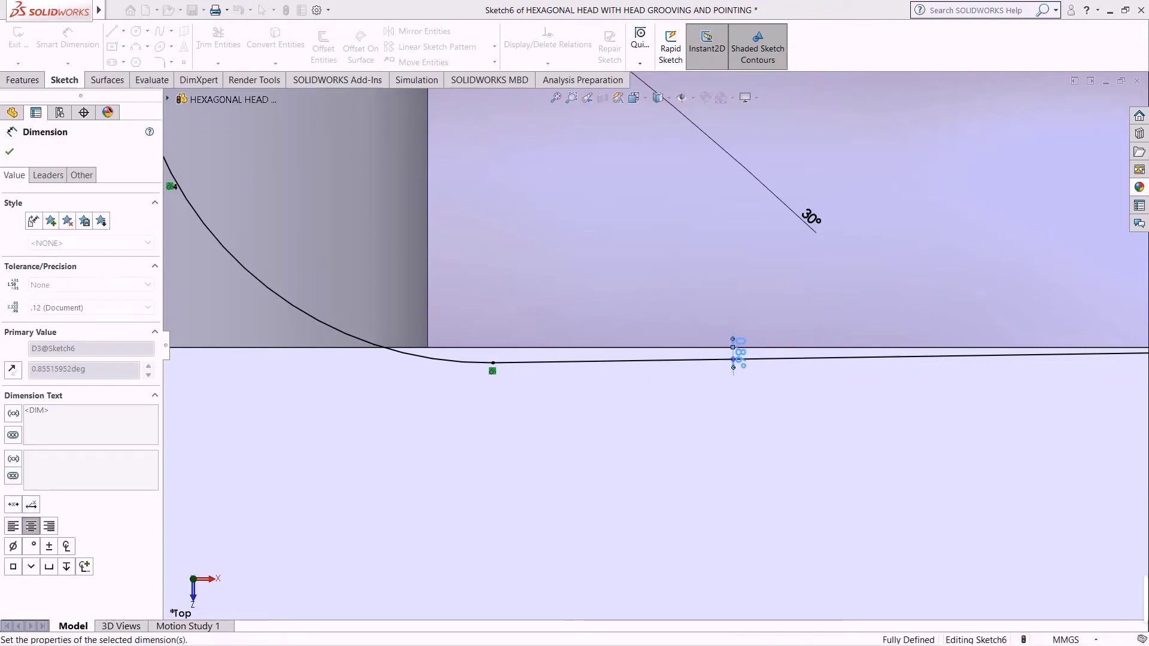
pyautogui.scroll(5, 656, 347)
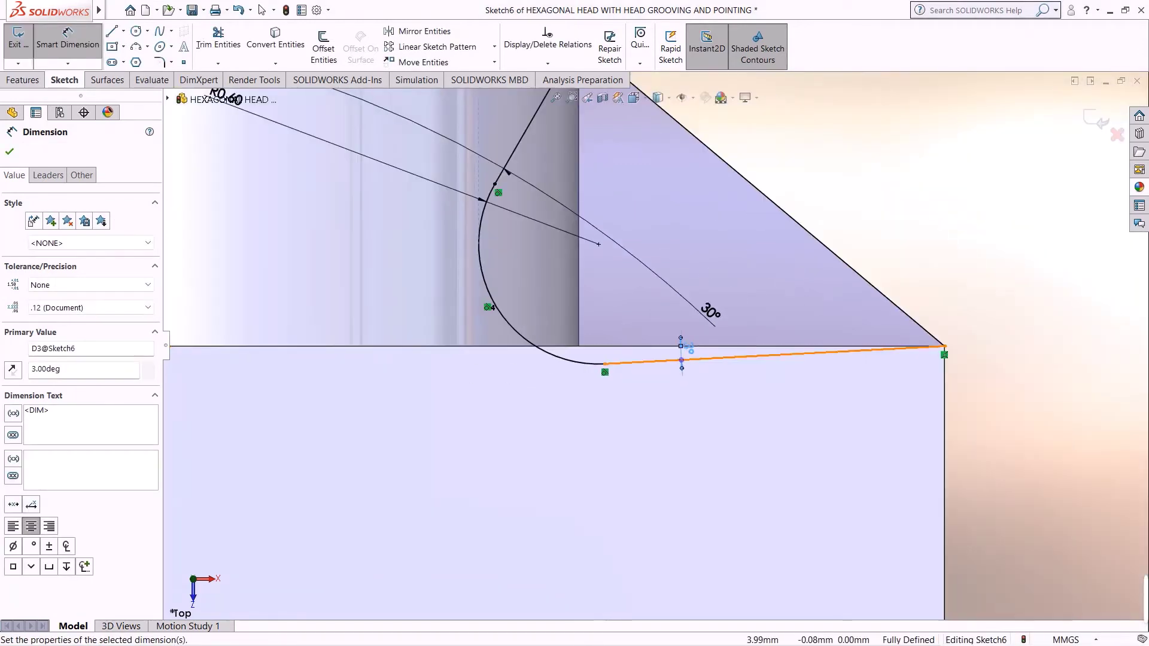
pyautogui.scroll(-2, 735, 360)
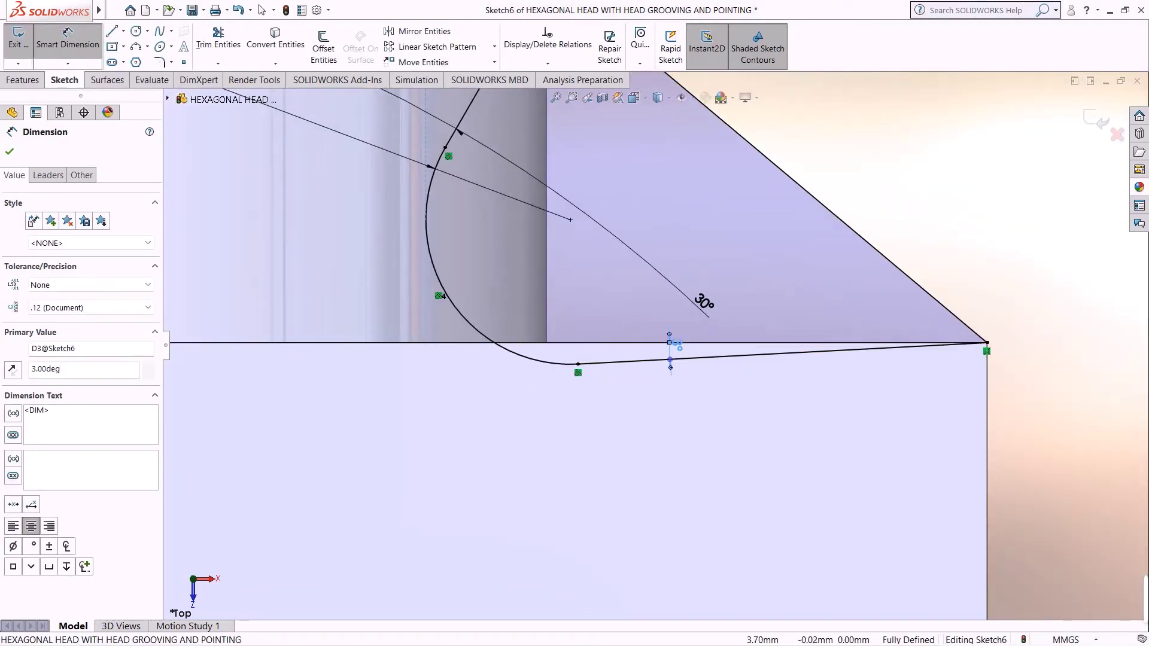
pyautogui.press('Escape')
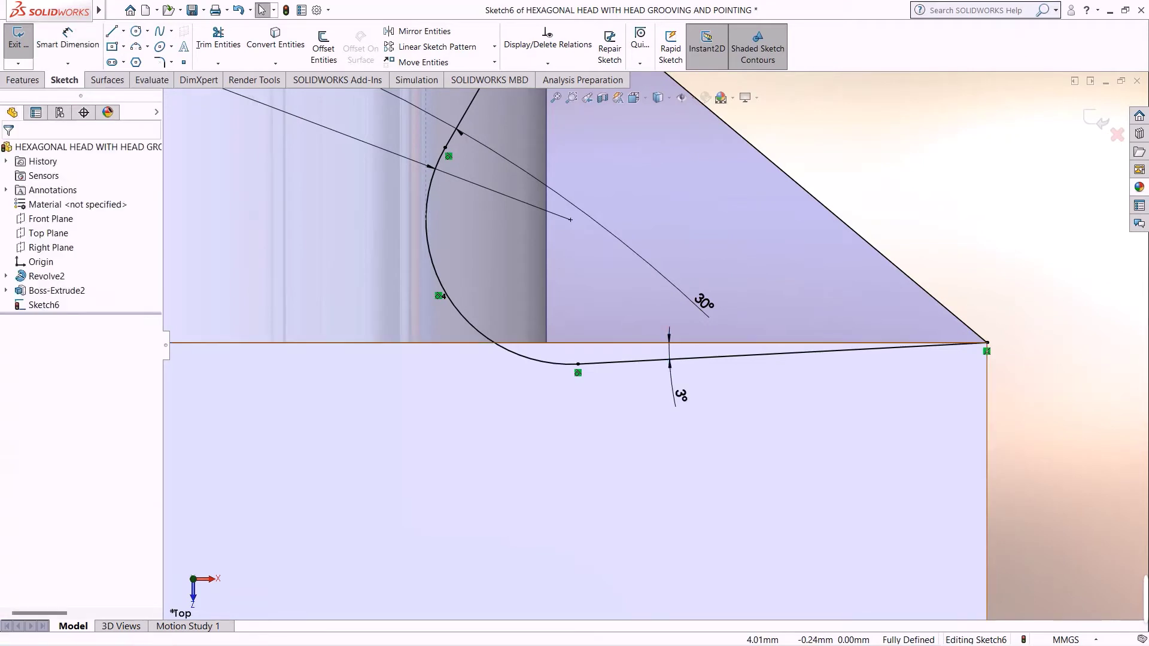
pyautogui.scroll(8, 655, 346)
pyautogui.scroll(1, 682, 385)
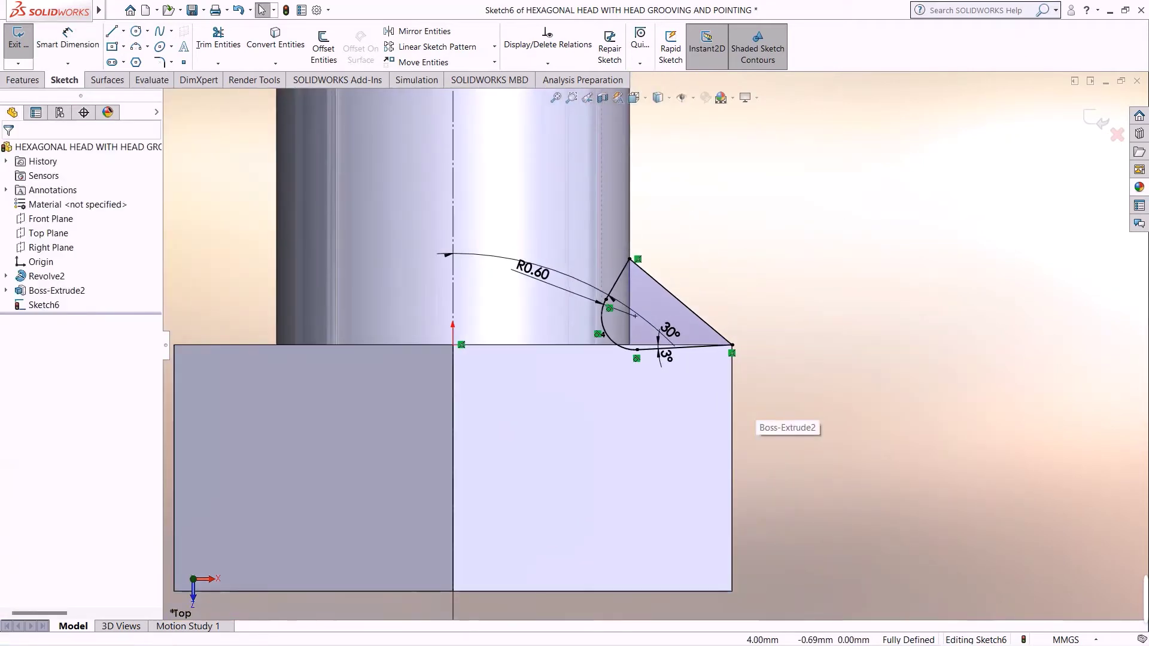
# Sketch a closed triangle outward from the head's lower outer corner, with an inner side about 2.23 mm and a lower side about 3.69 mm long
pyautogui.scroll(-2, 682, 386)
pyautogui.scroll(3, 656, 345)
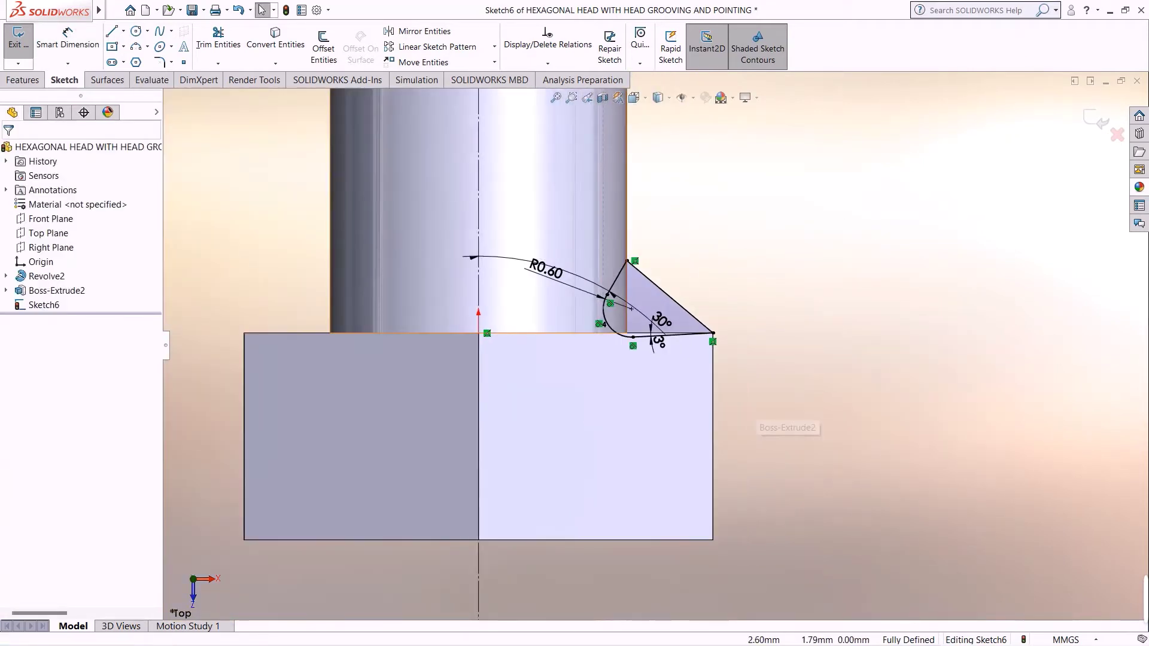
pyautogui.scroll(3, 669, 325)
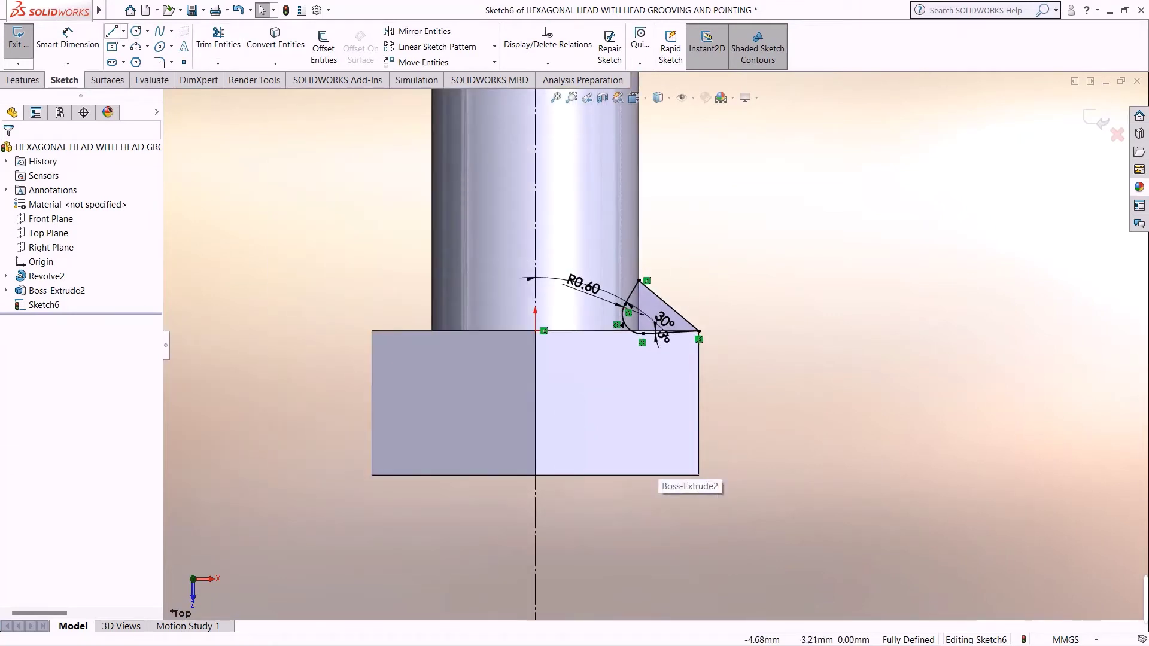
pyautogui.click(112, 31)
pyautogui.scroll(-3, 704, 488)
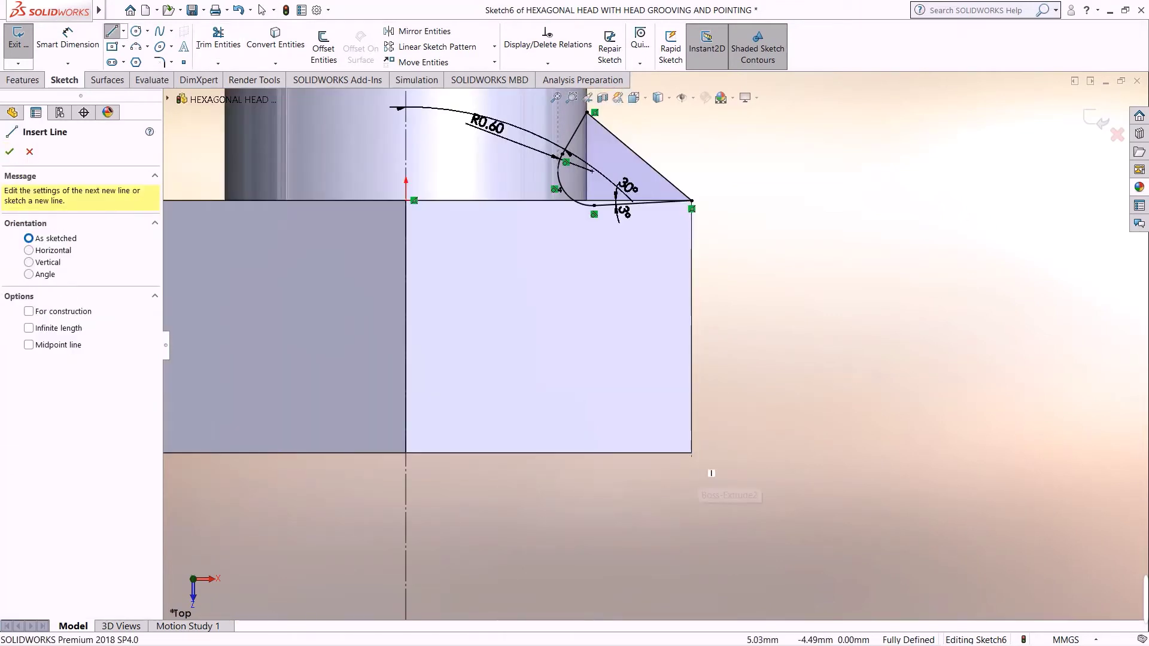
pyautogui.click(692, 453)
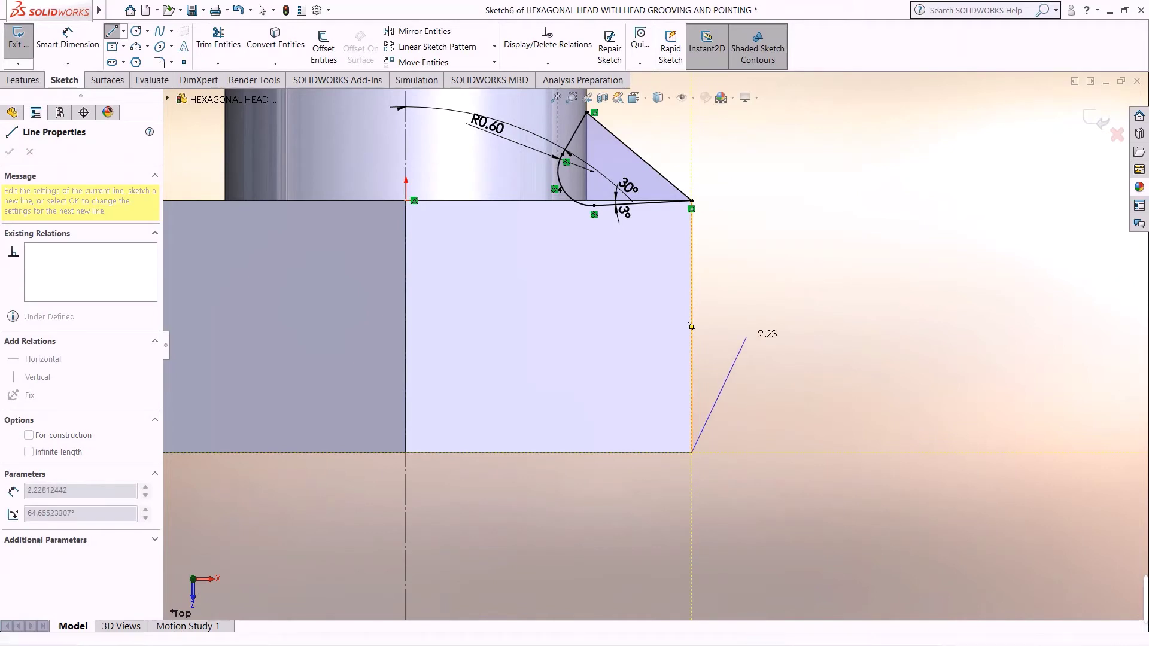
pyautogui.click(746, 338)
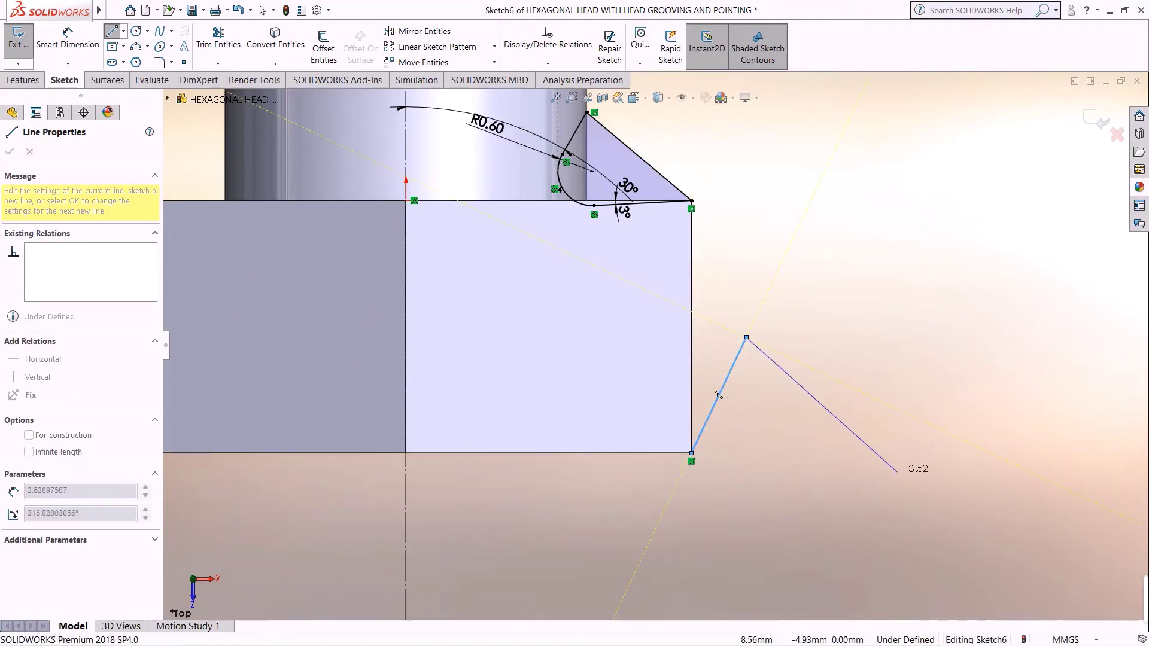
pyautogui.click(896, 502)
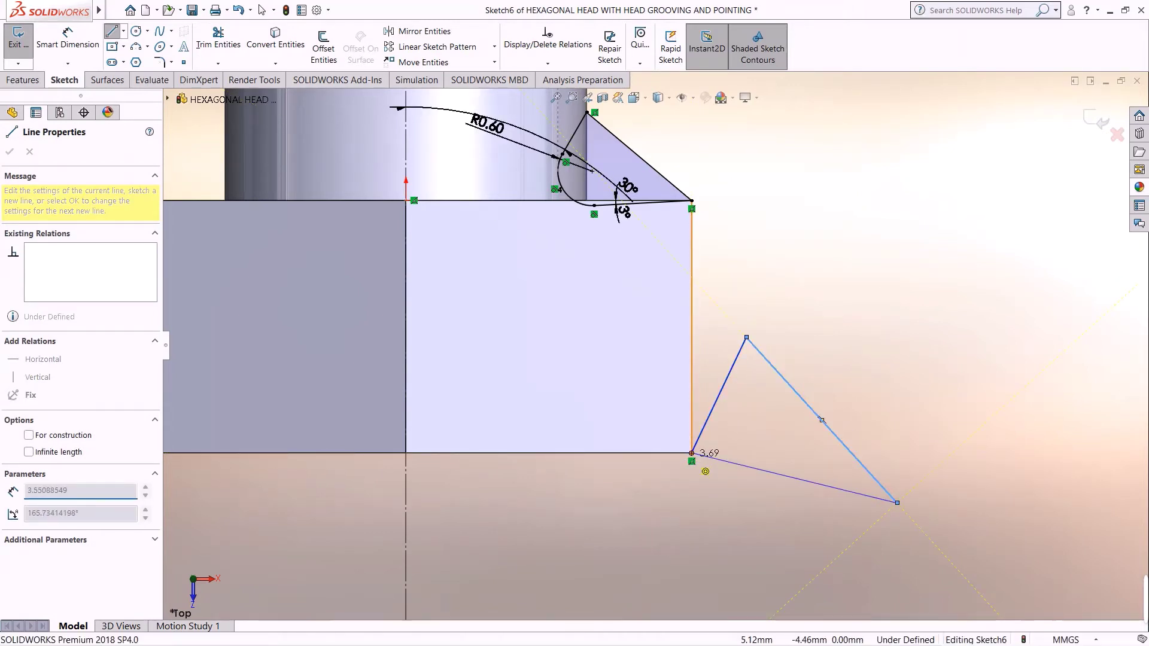
pyautogui.click(692, 453)
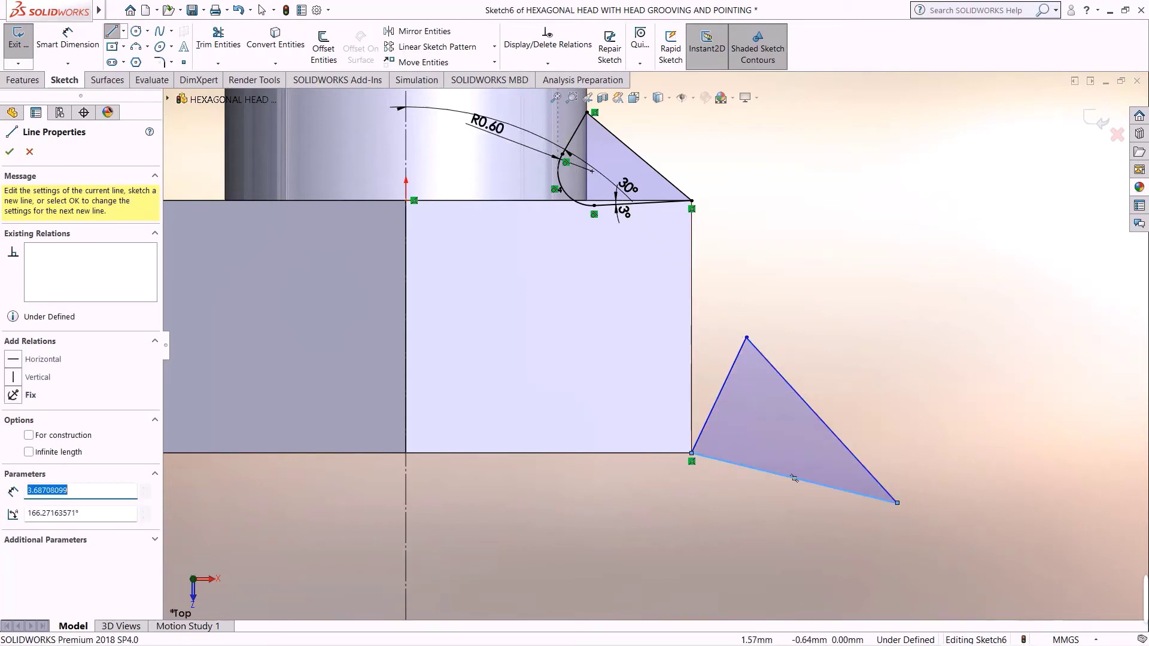
# Dimension the angle between the head's vertical side edge and the triangle's inner side as 30°
pyautogui.click(68, 41)
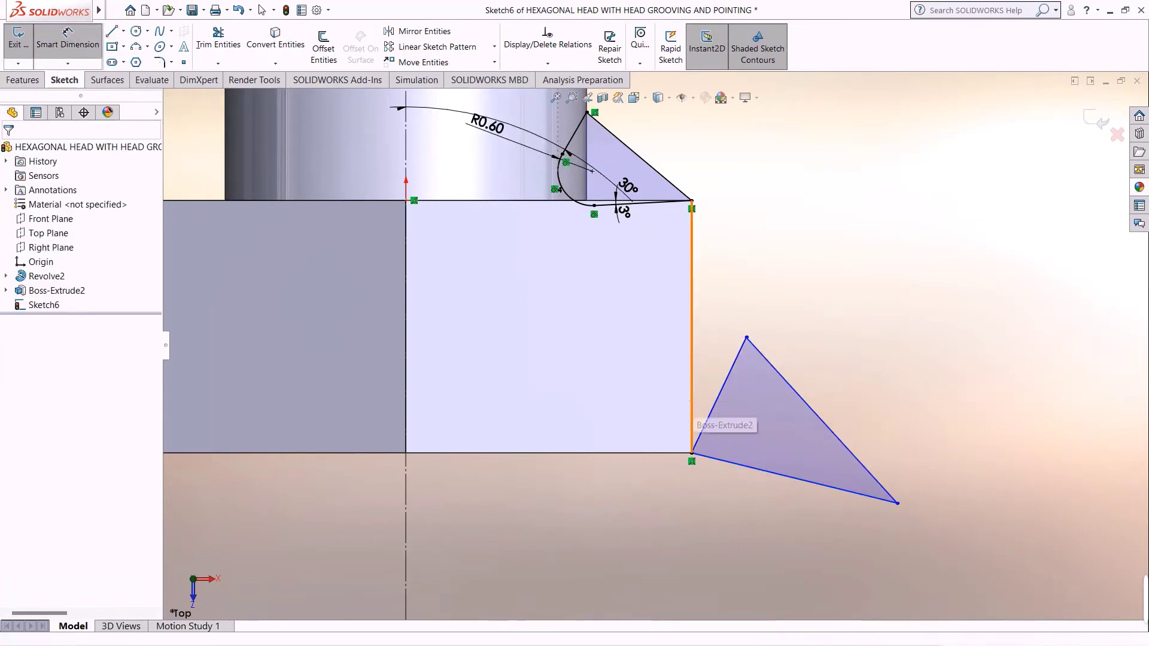
pyautogui.click(692, 398)
pyautogui.click(717, 401)
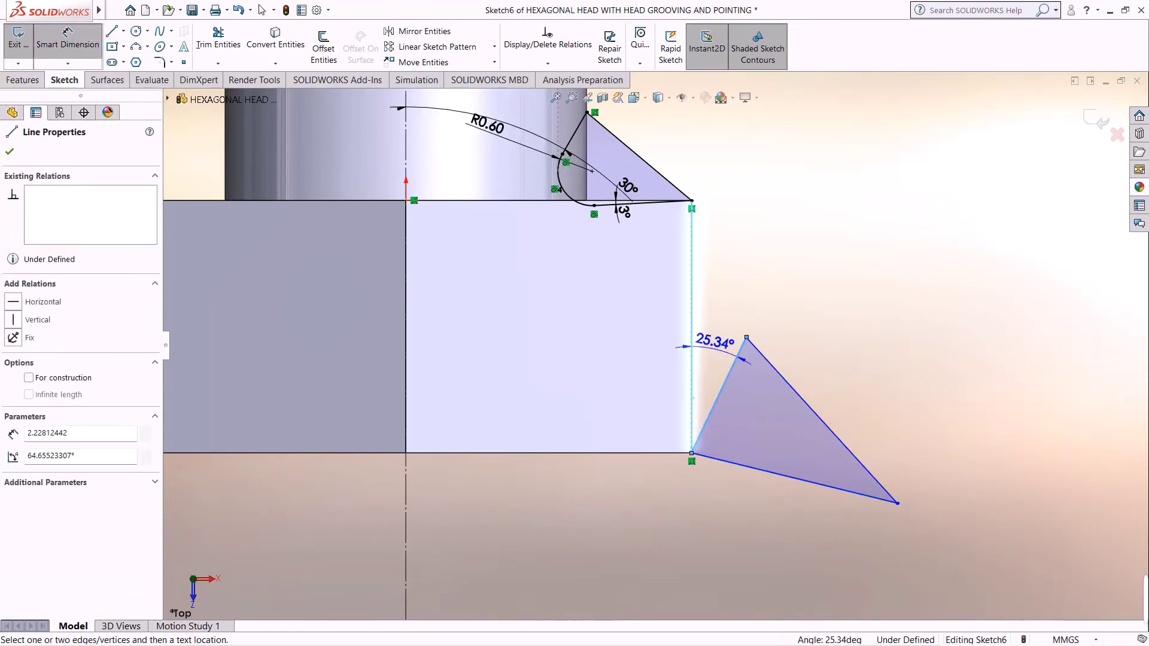
pyautogui.click(715, 341)
pyautogui.write('30')
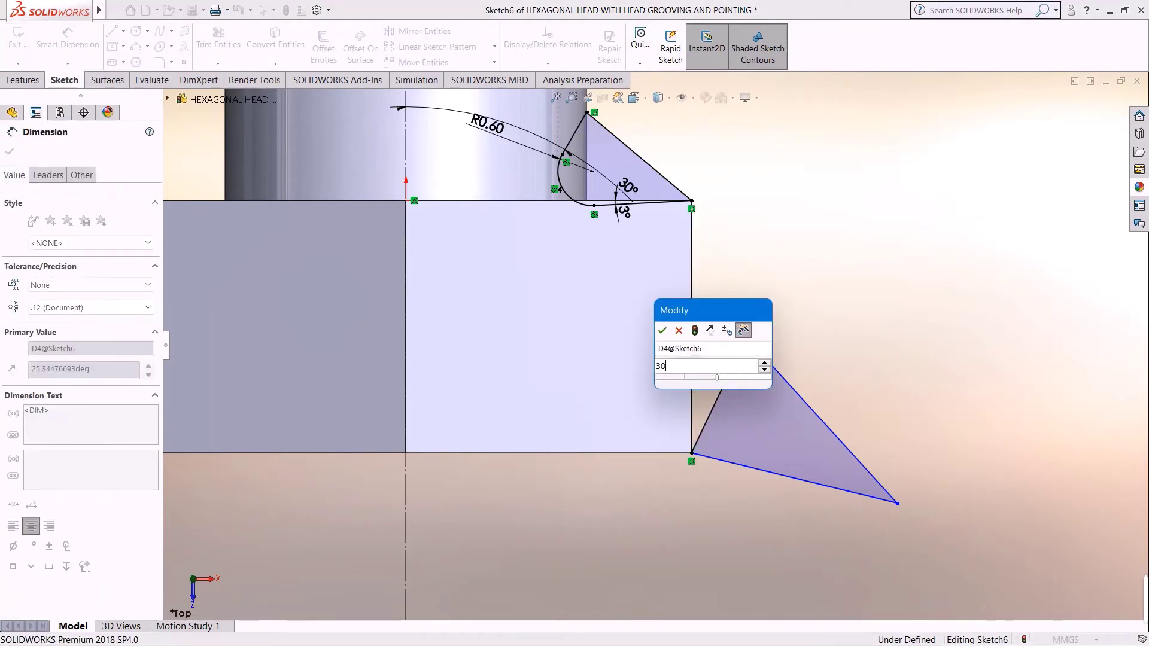
pyautogui.press('Return')
pyautogui.press('Escape')
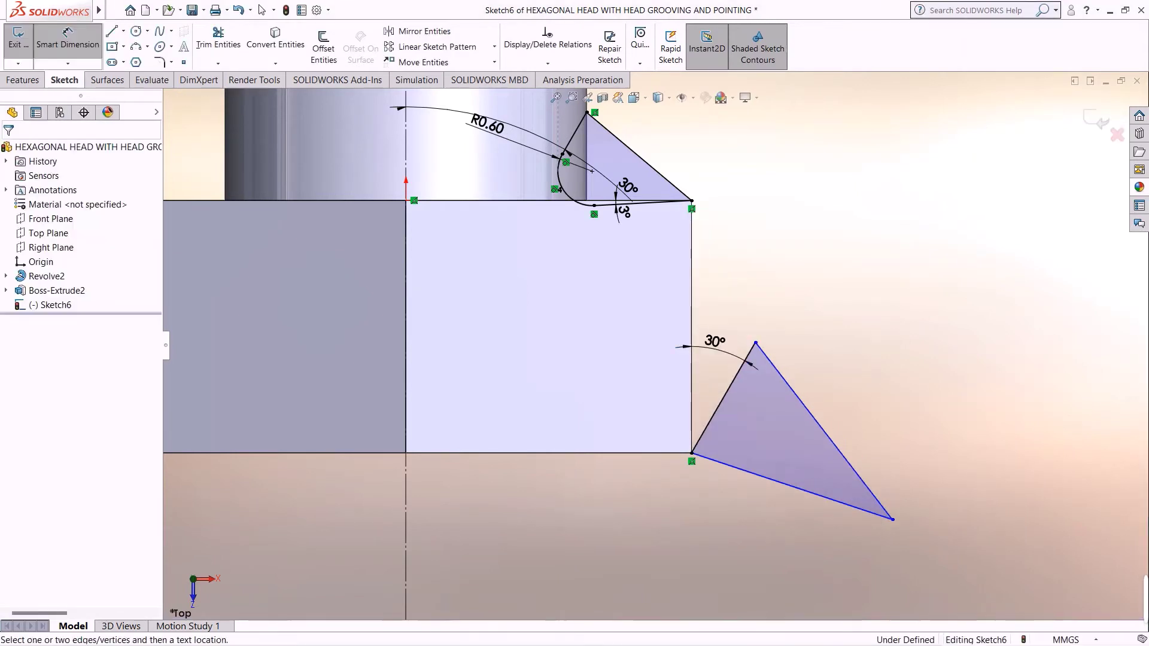
# Sketch a closed triangle across the shank's free-end corner, with a slanted inner side about 1.34 mm and a horizontal side about 3.14 mm long
pyautogui.scroll(5, 655, 319)
pyautogui.scroll(5, 653, 343)
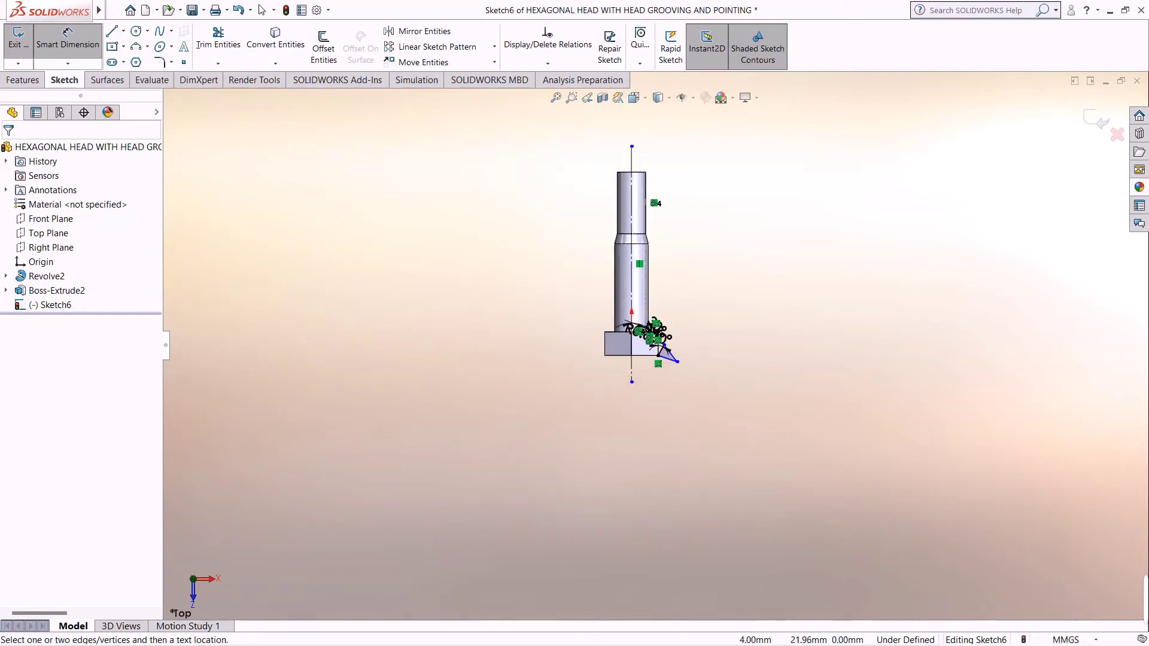
pyautogui.scroll(-4, 634, 149)
pyautogui.scroll(-5, 665, 261)
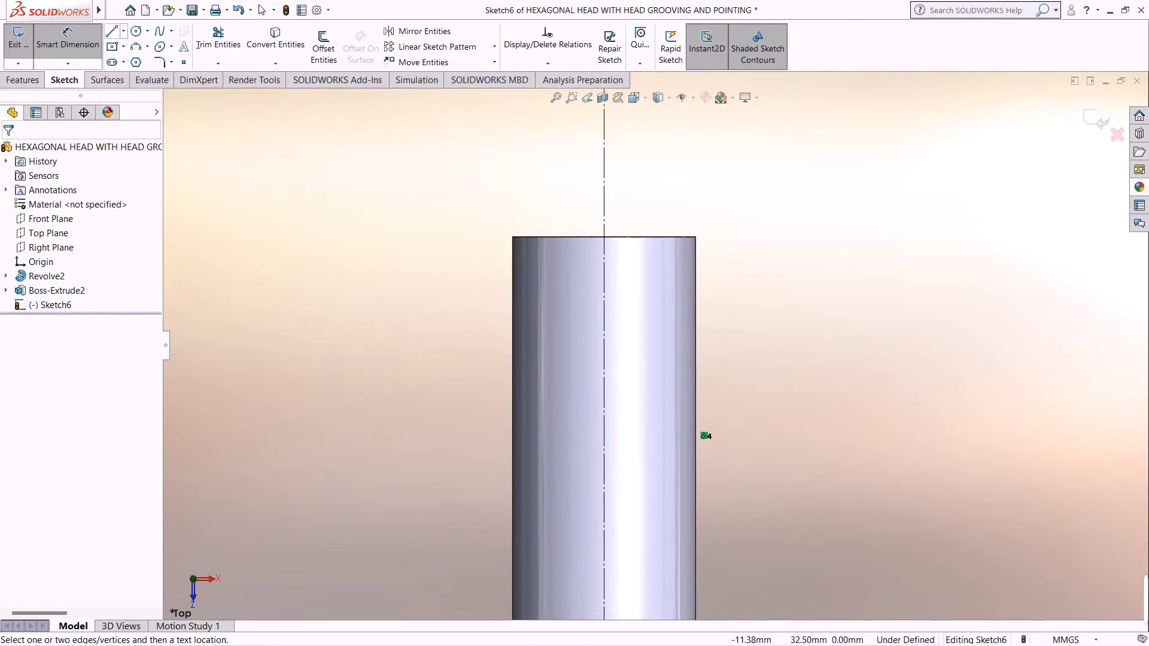
pyautogui.press('l')
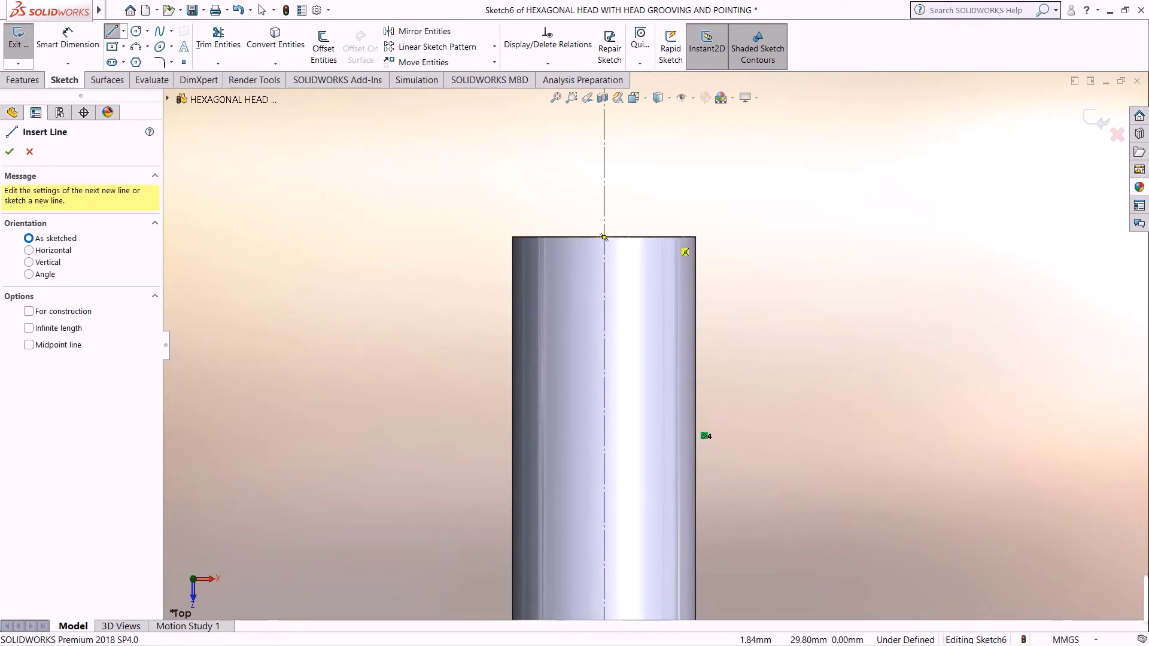
pyautogui.click(668, 237)
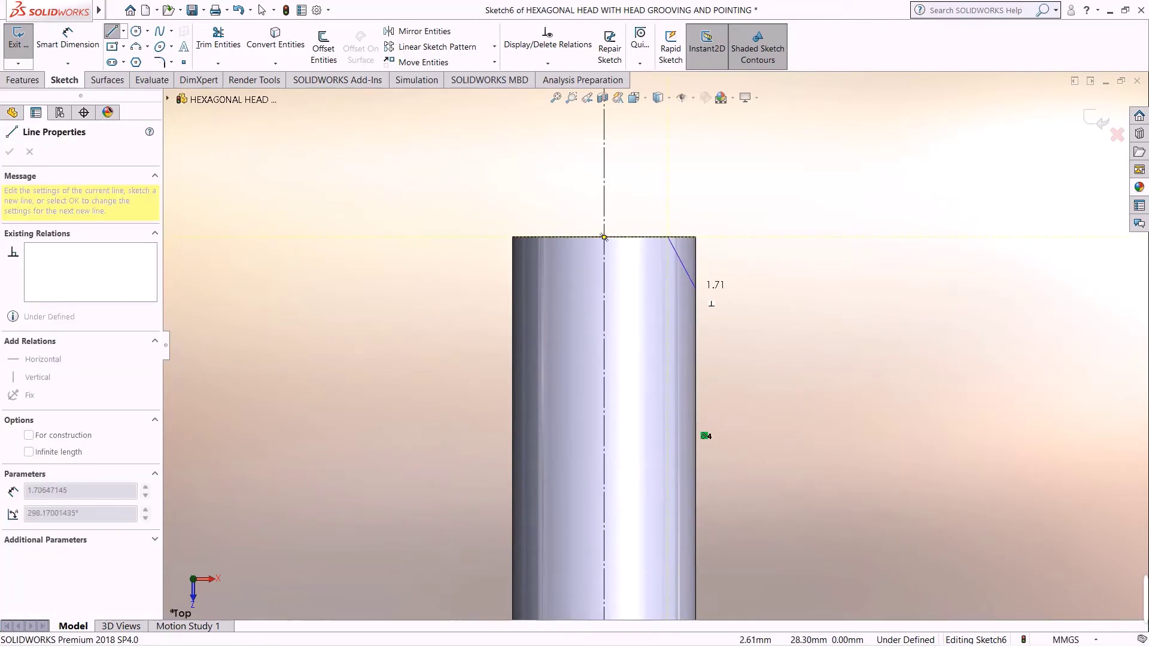
pyautogui.click(696, 274)
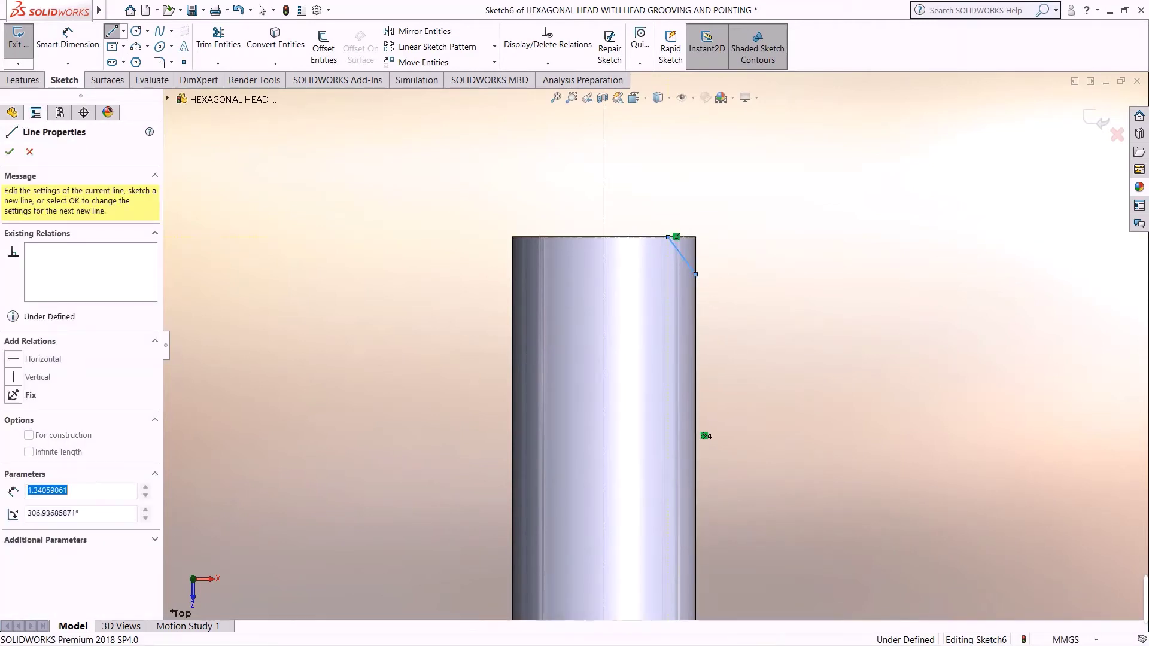
pyautogui.click(776, 237)
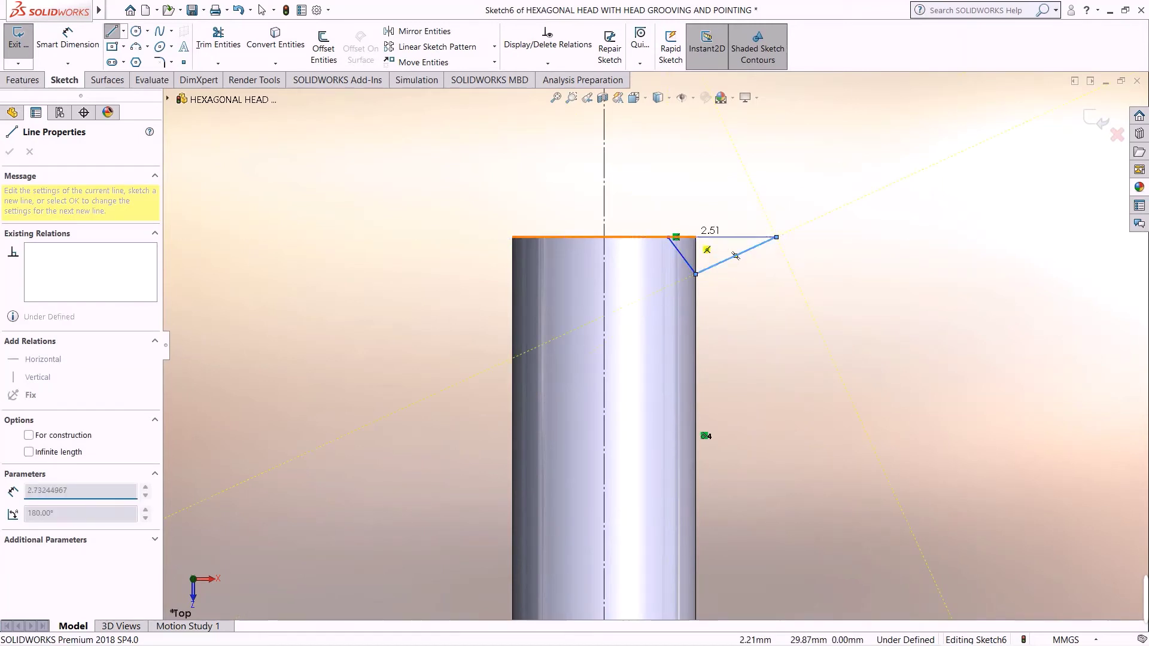
pyautogui.click(669, 237)
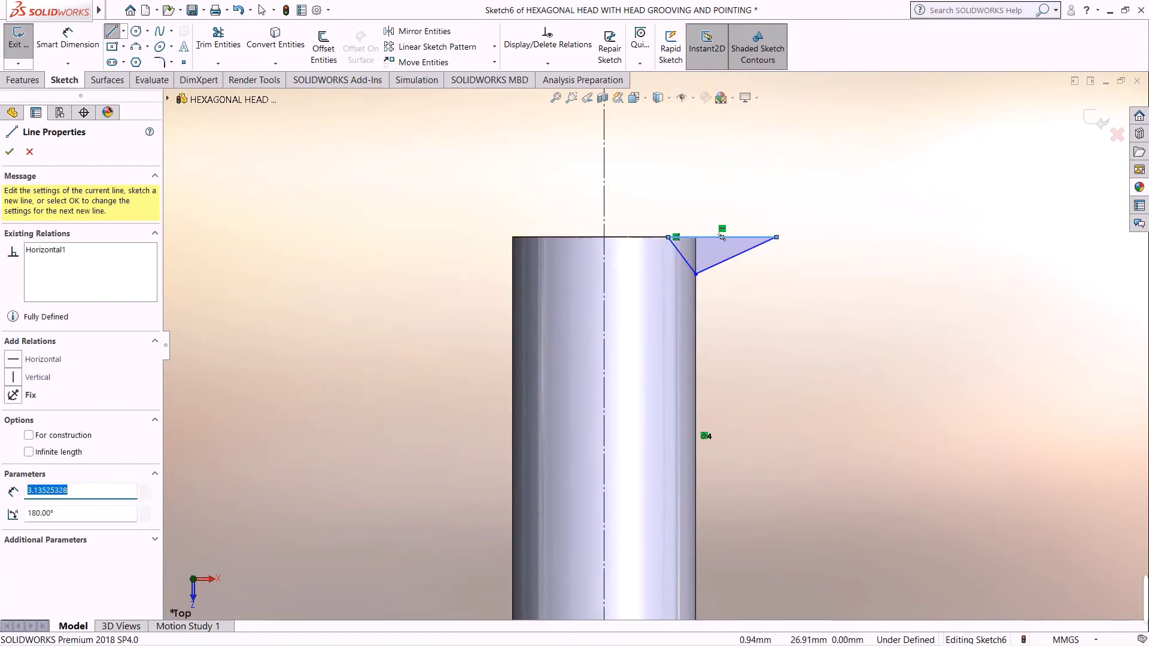
pyautogui.press('Escape')
pyautogui.press('Escape')
# Dimension the distance from the centreline to the inner corner of the shank-end triangle as 2 mm
pyautogui.click(69, 43)
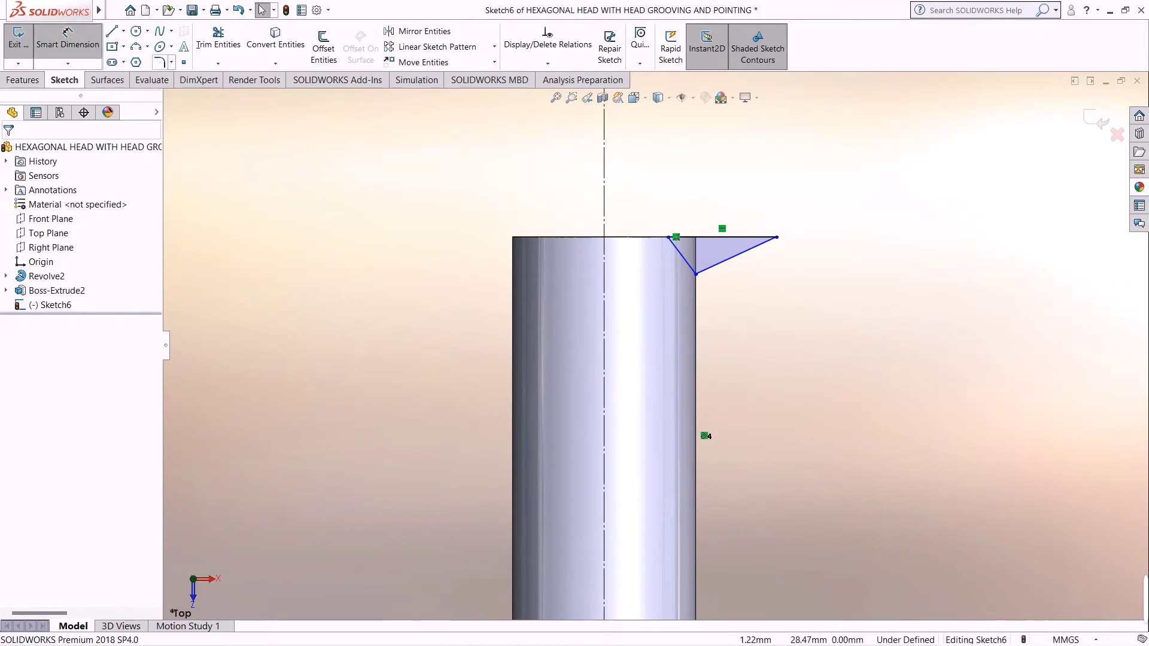
pyautogui.click(670, 243)
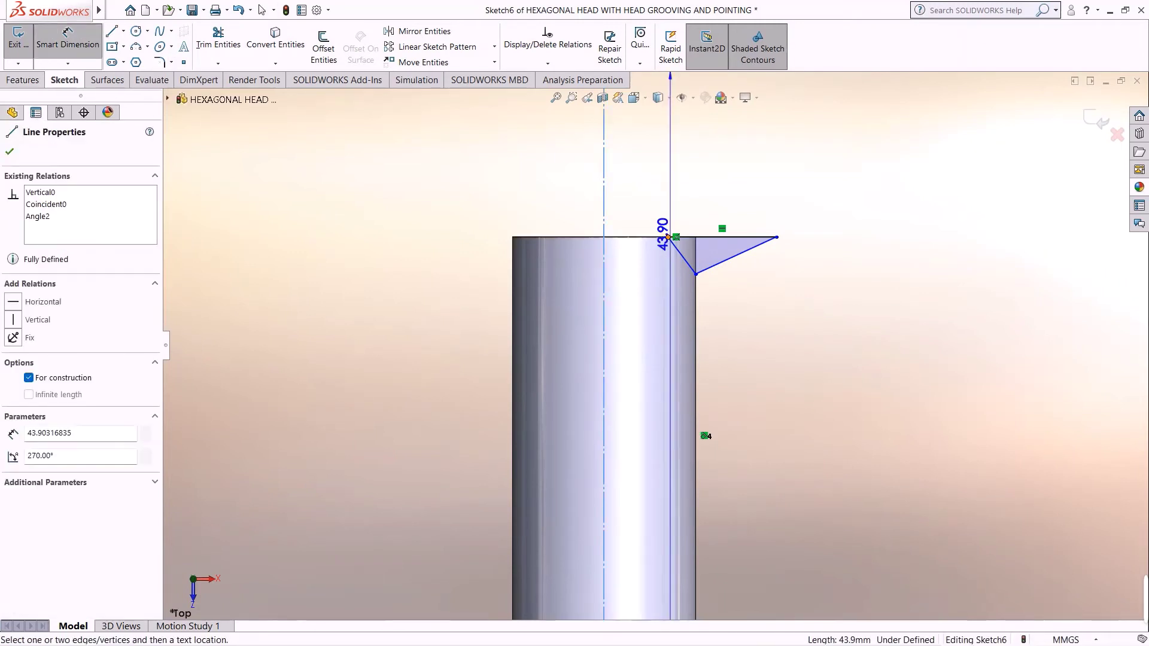
pyautogui.click(668, 237)
pyautogui.click(651, 208)
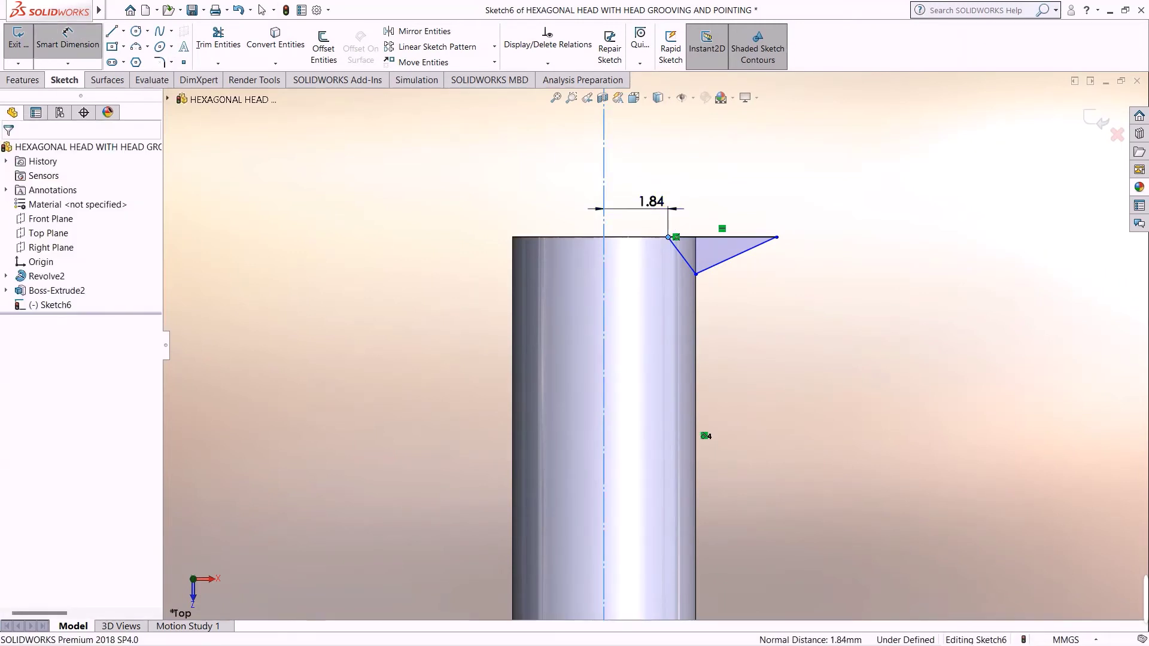
pyautogui.press('Return')
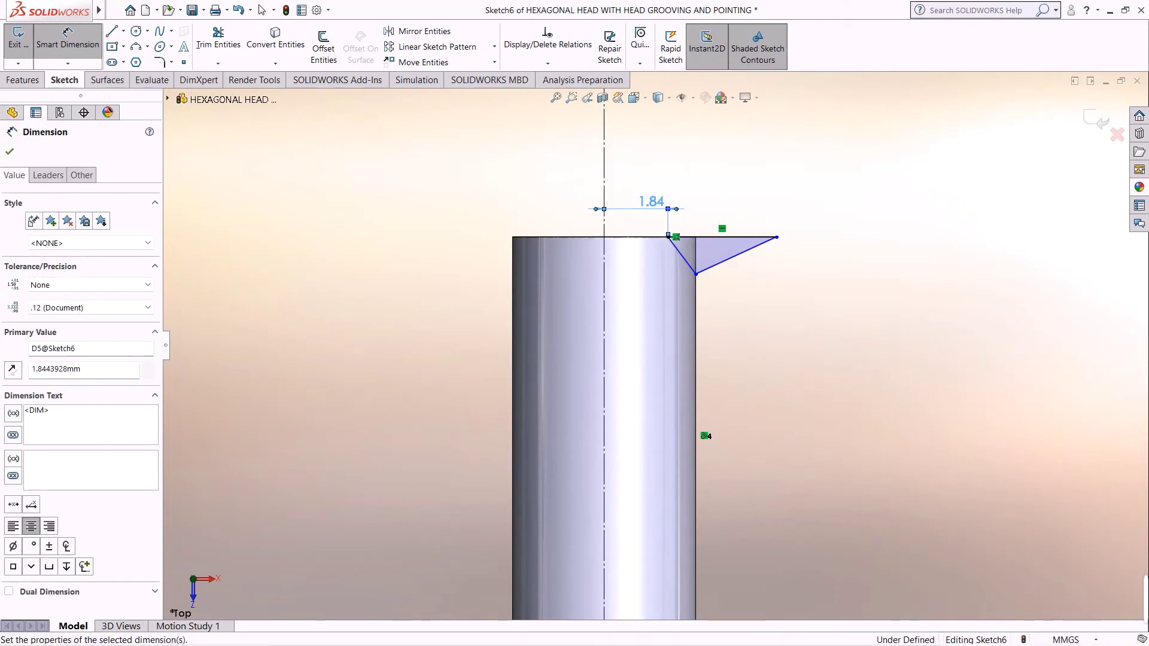
pyautogui.write('2')
pyautogui.press('Return')
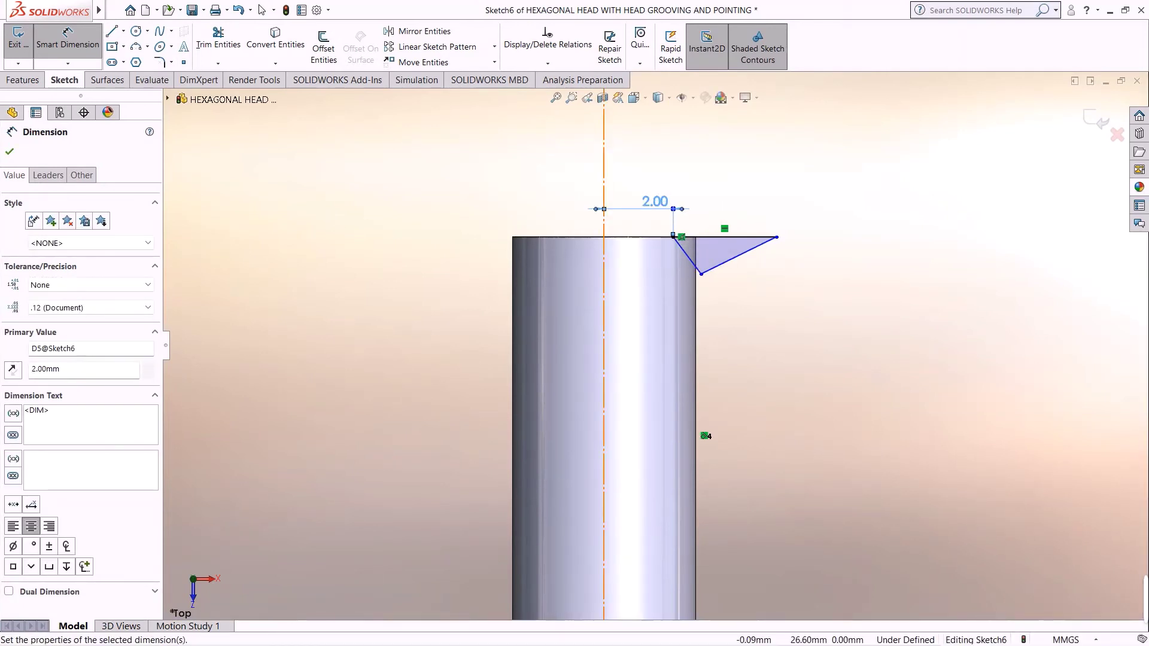
# Dimension the angle between the centreline and the slanted inner side of the shank-end triangle as 32°
pyautogui.click(603, 281)
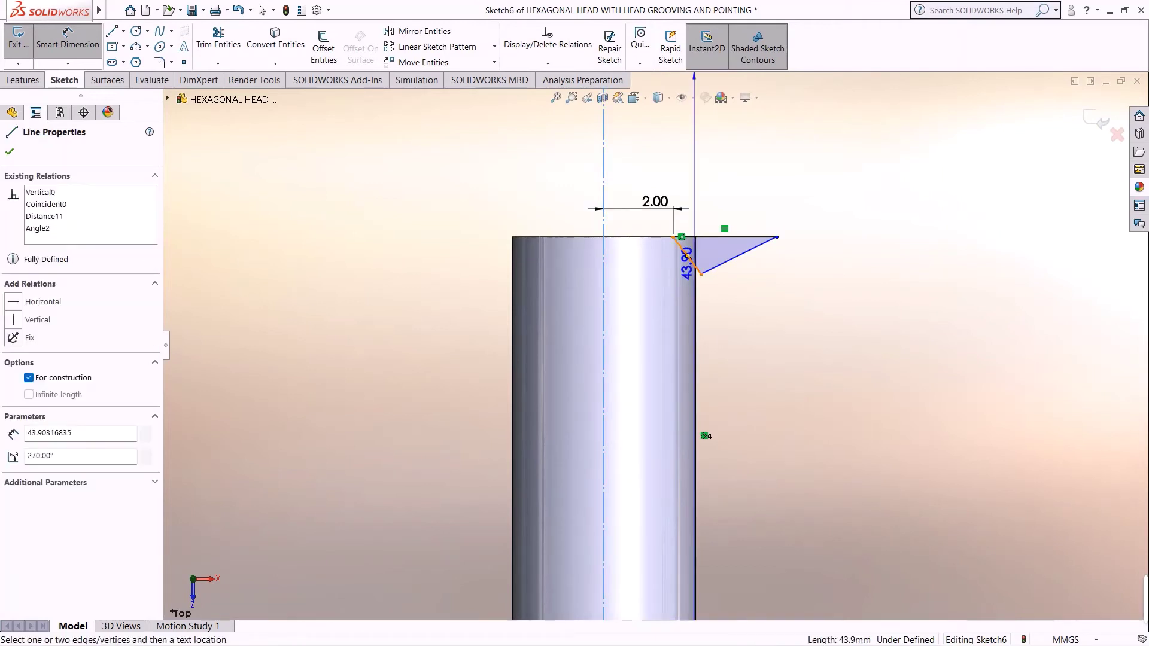
pyautogui.click(690, 259)
pyautogui.click(688, 314)
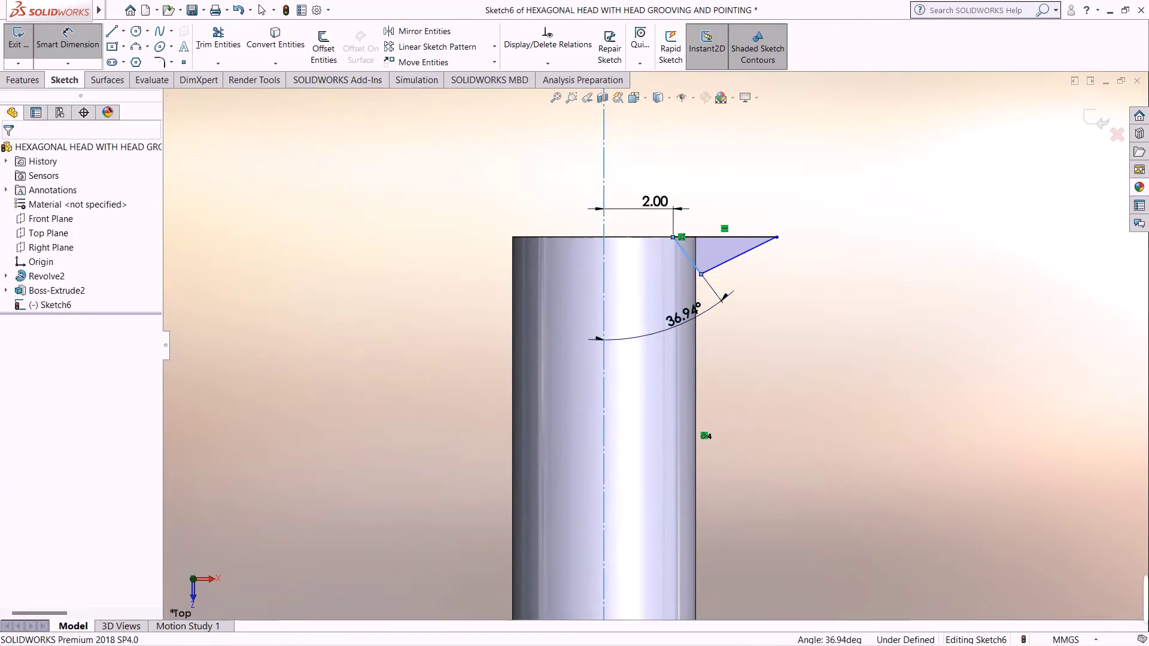
pyautogui.write('32')
pyautogui.press('Return')
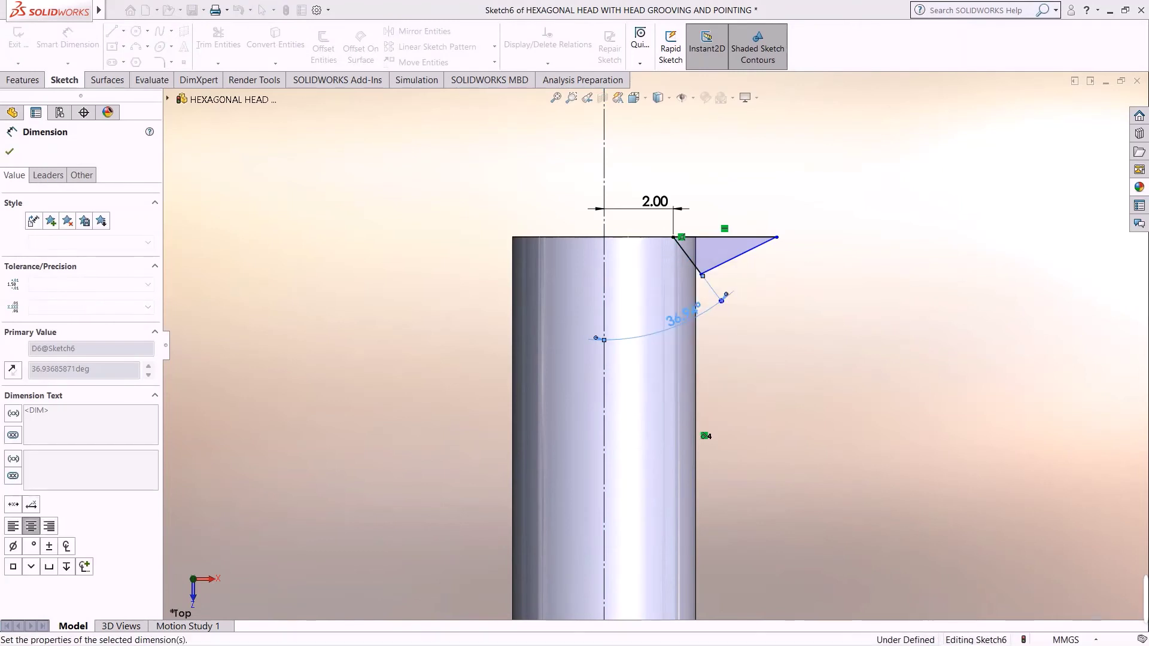
# Set the angle of the shank-end triangle's slanted side to 30°
pyautogui.scroll(-5, 705, 269)
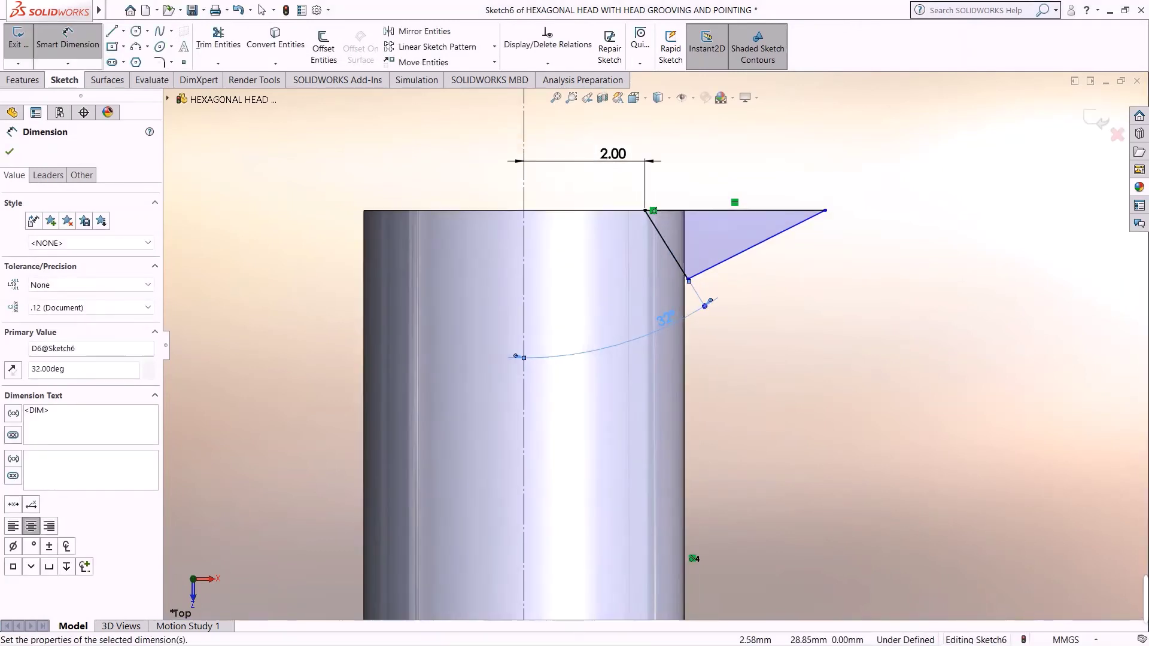
pyautogui.scroll(-2, 679, 253)
pyautogui.scroll(6, 685, 308)
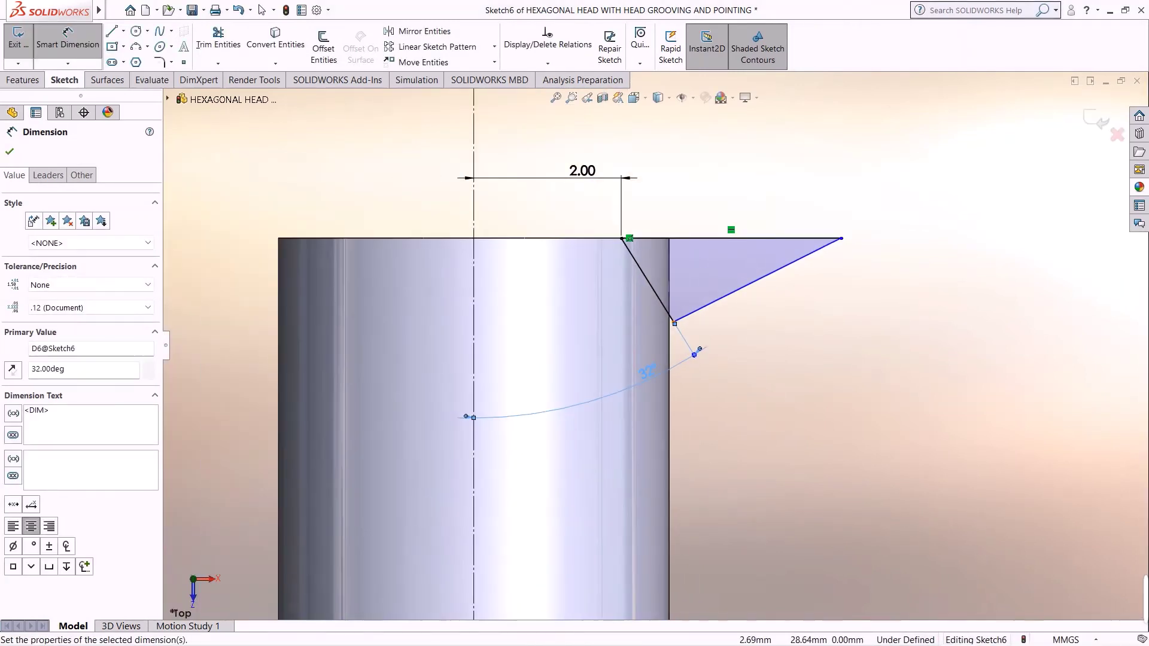
pyautogui.click(768, 366)
pyautogui.scroll(2, 655, 346)
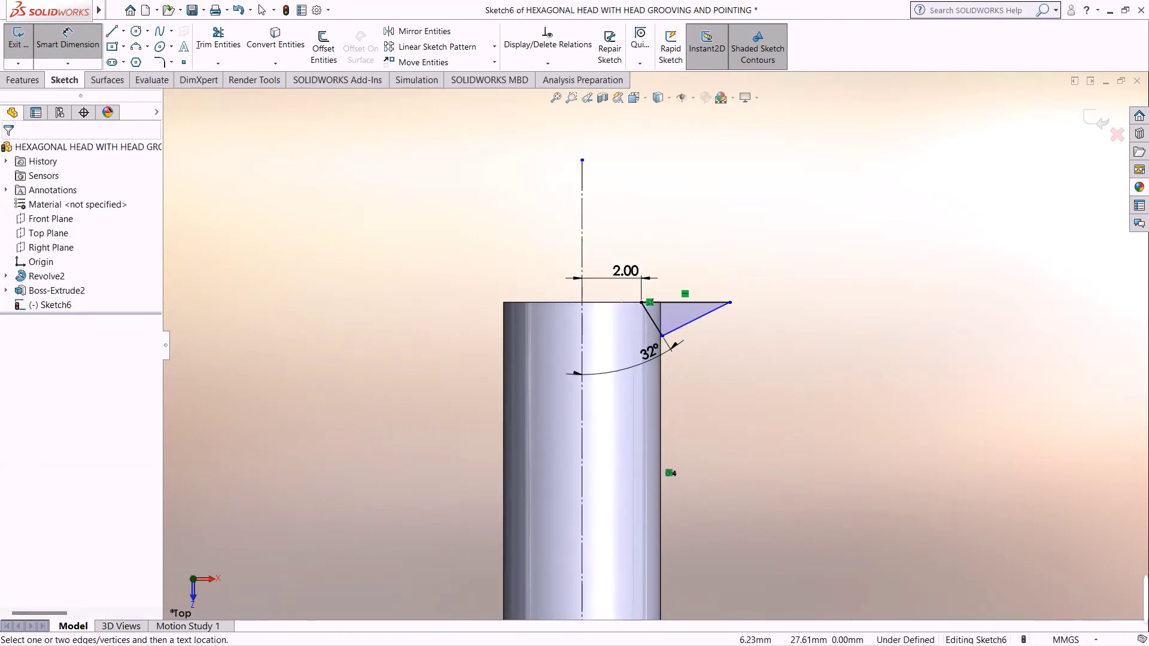
pyautogui.click(650, 350)
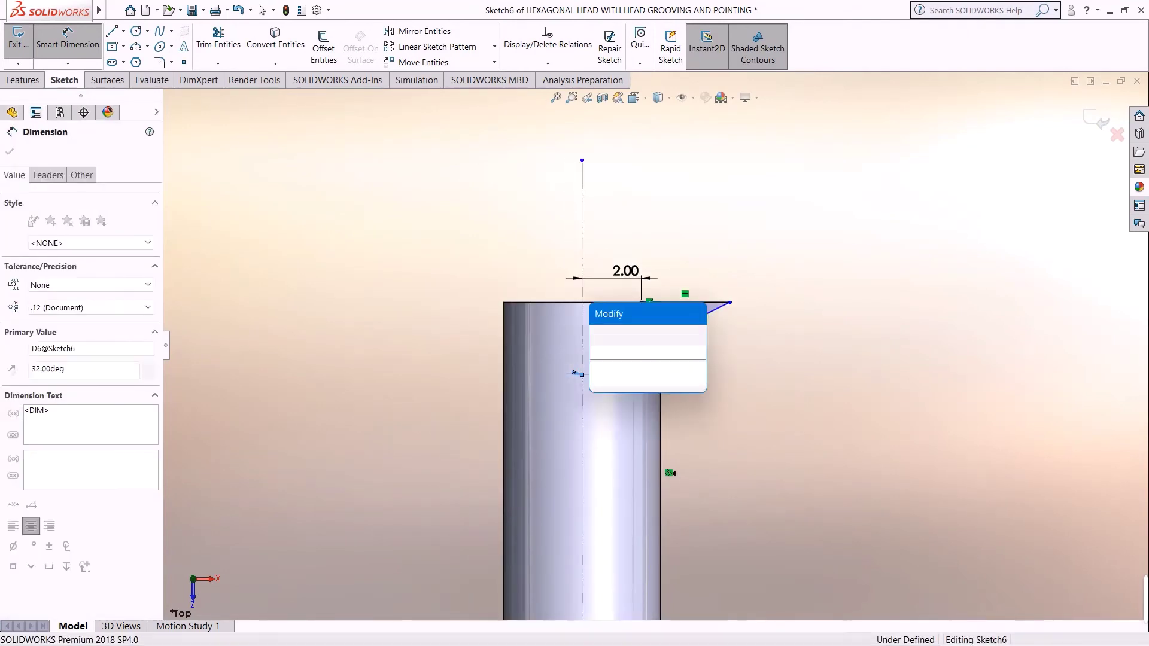
pyautogui.write('30')
pyautogui.press('Return')
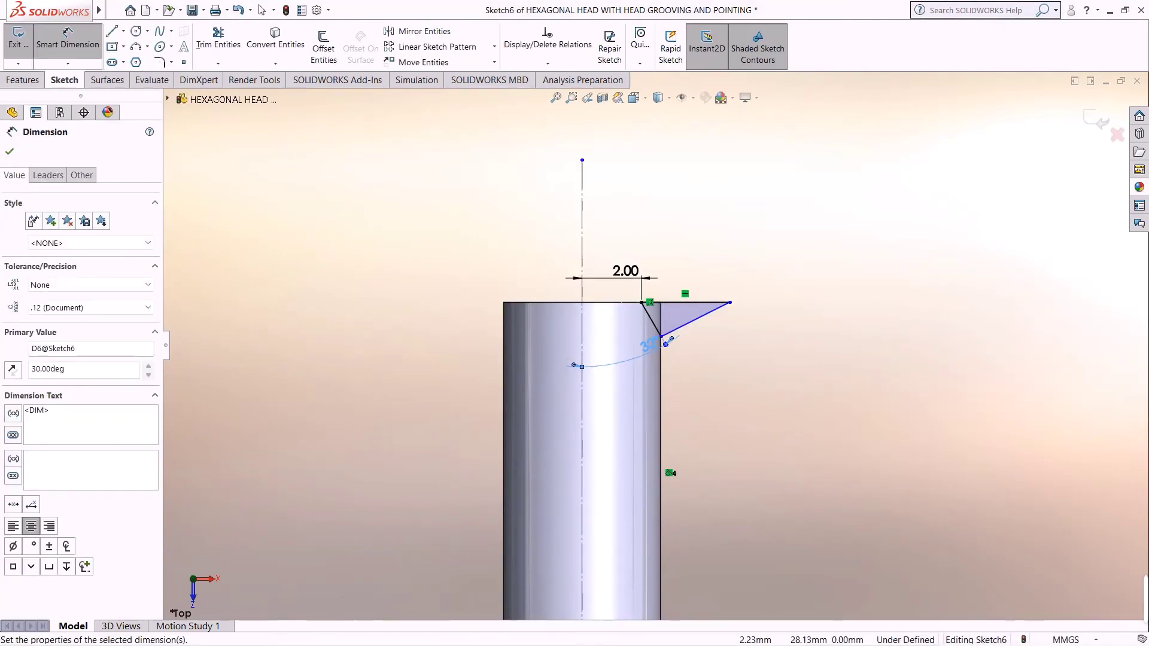
# Examine the pointing profile at the shank's free end and the groove profile under the head
pyautogui.scroll(-3, 655, 347)
pyautogui.scroll(6, 655, 347)
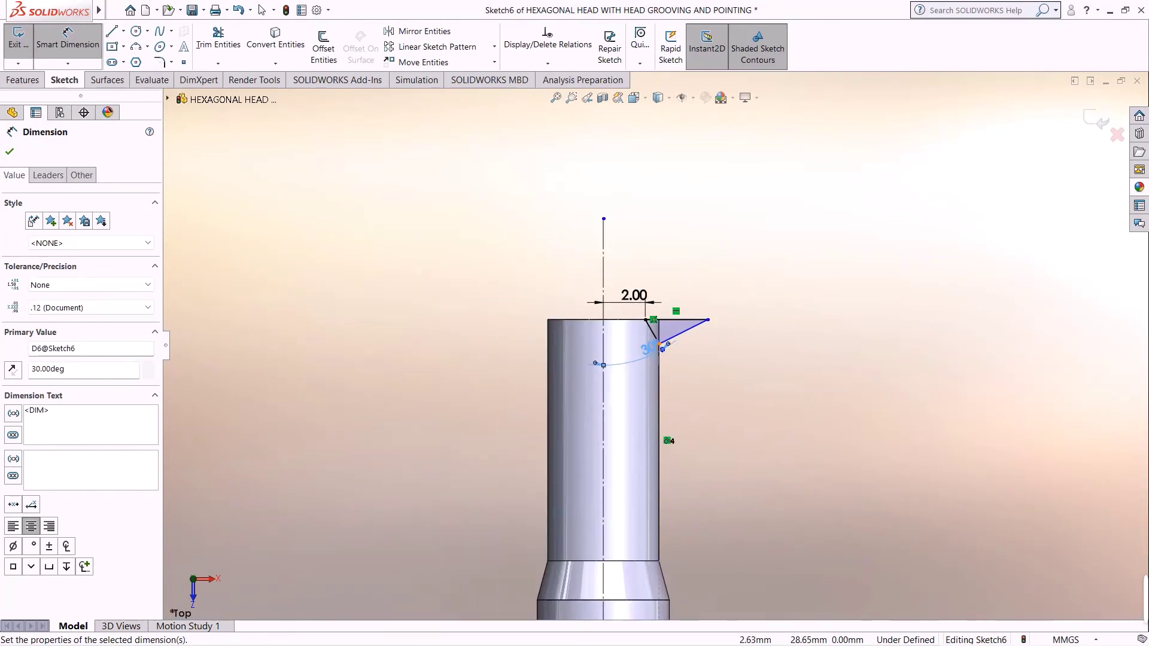
pyautogui.scroll(4, 655, 347)
pyautogui.scroll(-3, 653, 500)
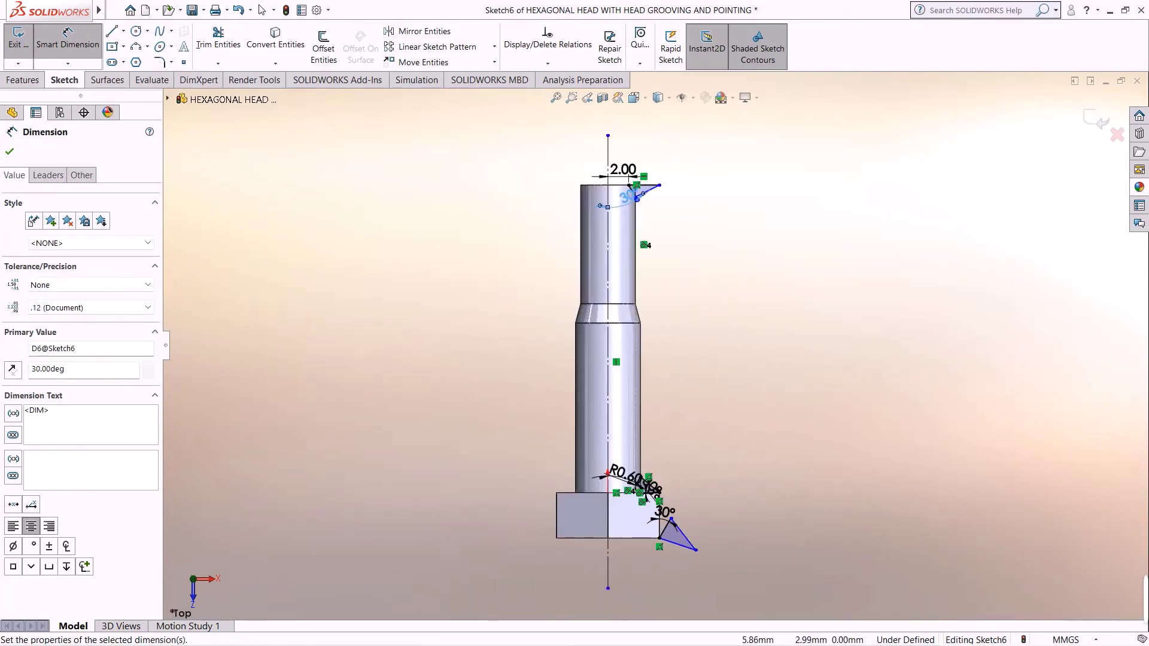
pyautogui.scroll(-3, 674, 536)
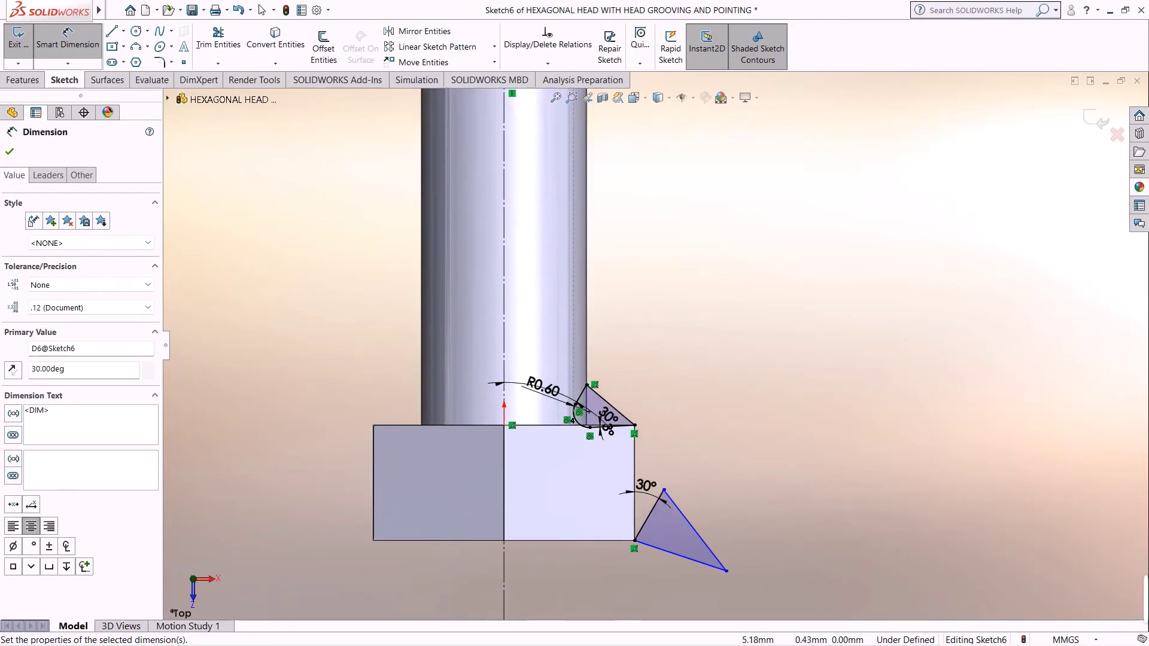
pyautogui.scroll(-5, 582, 441)
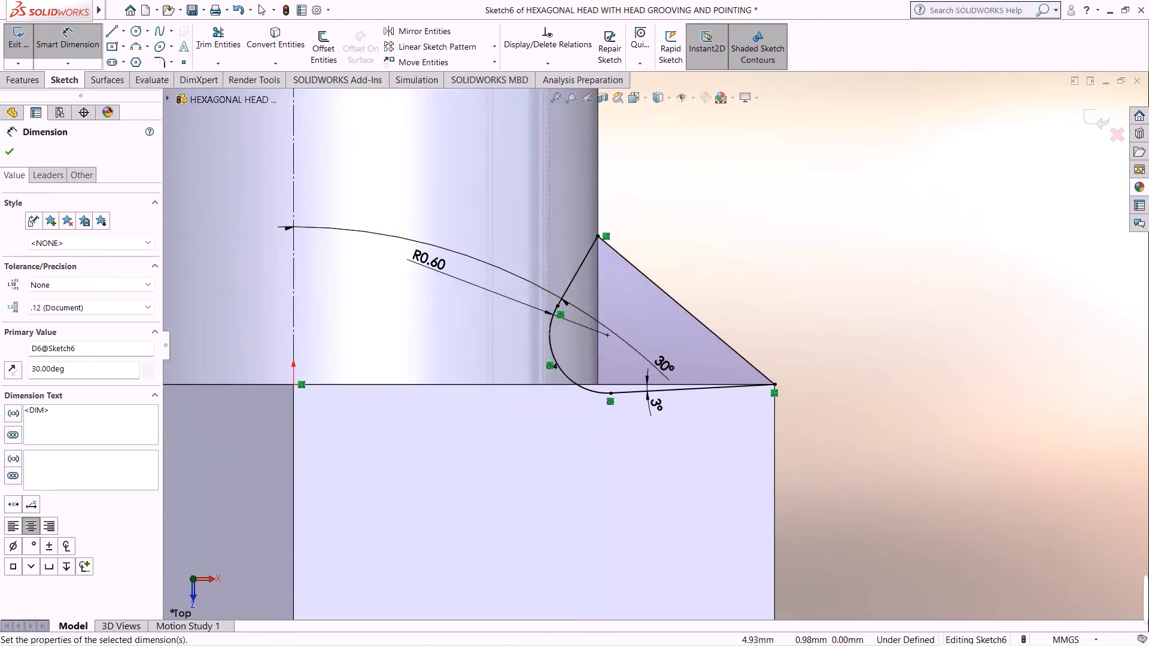
# Cut the groove, head-chamfer and shank-end pointing profiles from the fastener with a 360° Revolved Cut around the vertical centreline
pyautogui.scroll(4, 607, 335)
pyautogui.scroll(6, 638, 342)
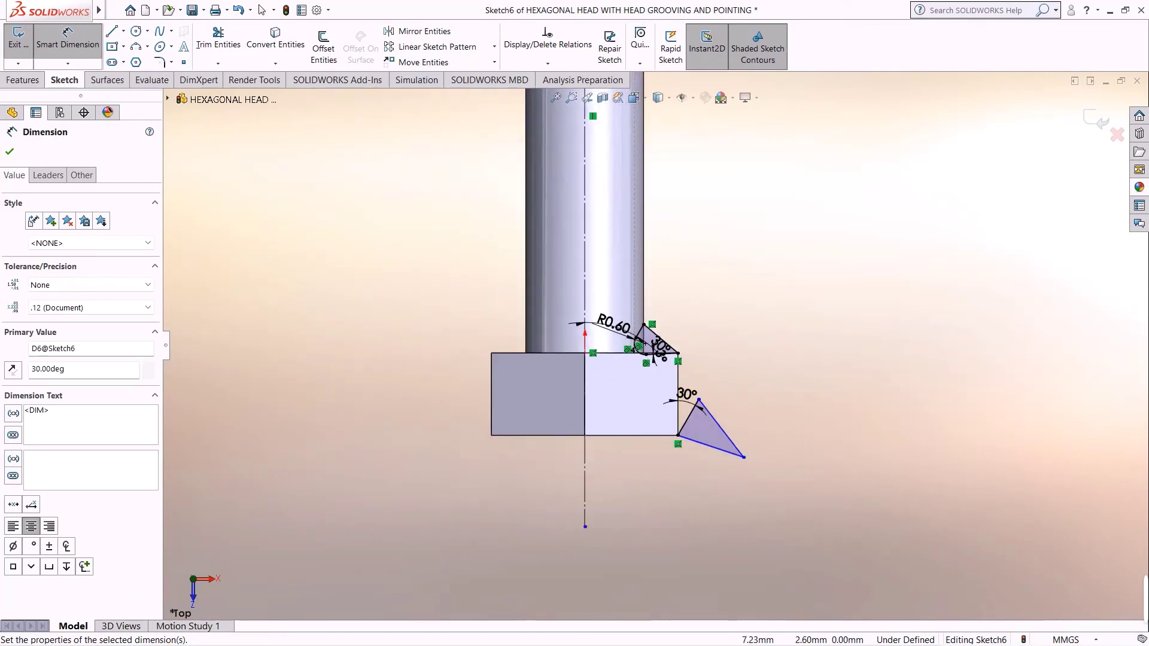
pyautogui.scroll(-1, 706, 190)
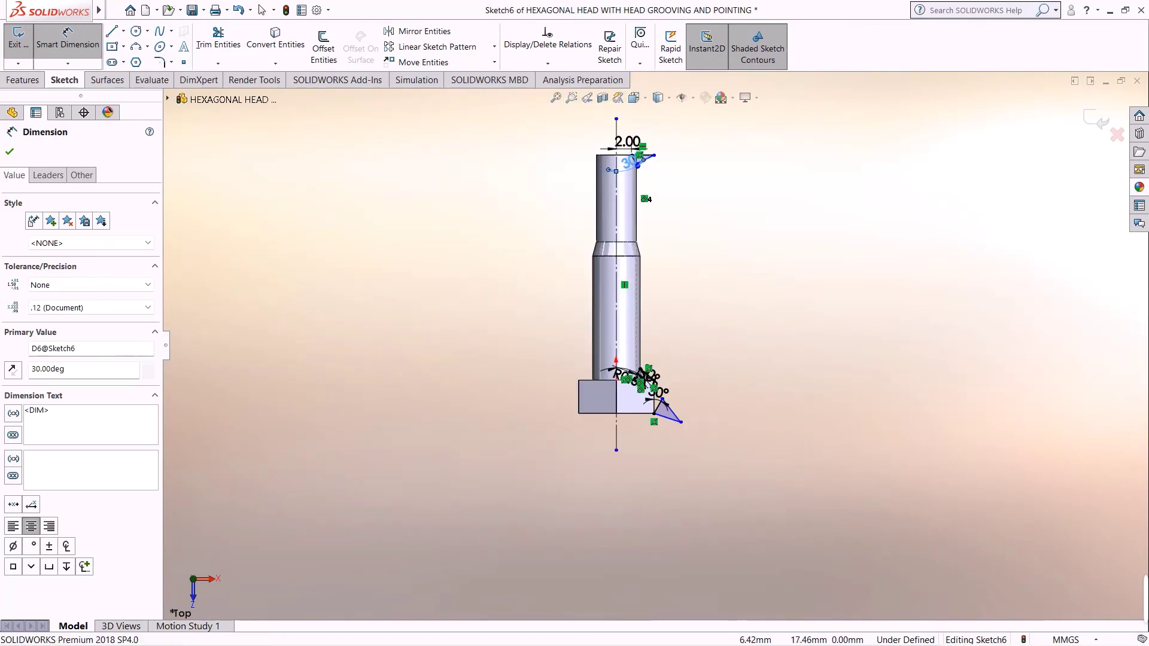
pyautogui.press('Escape')
pyautogui.click(23, 80)
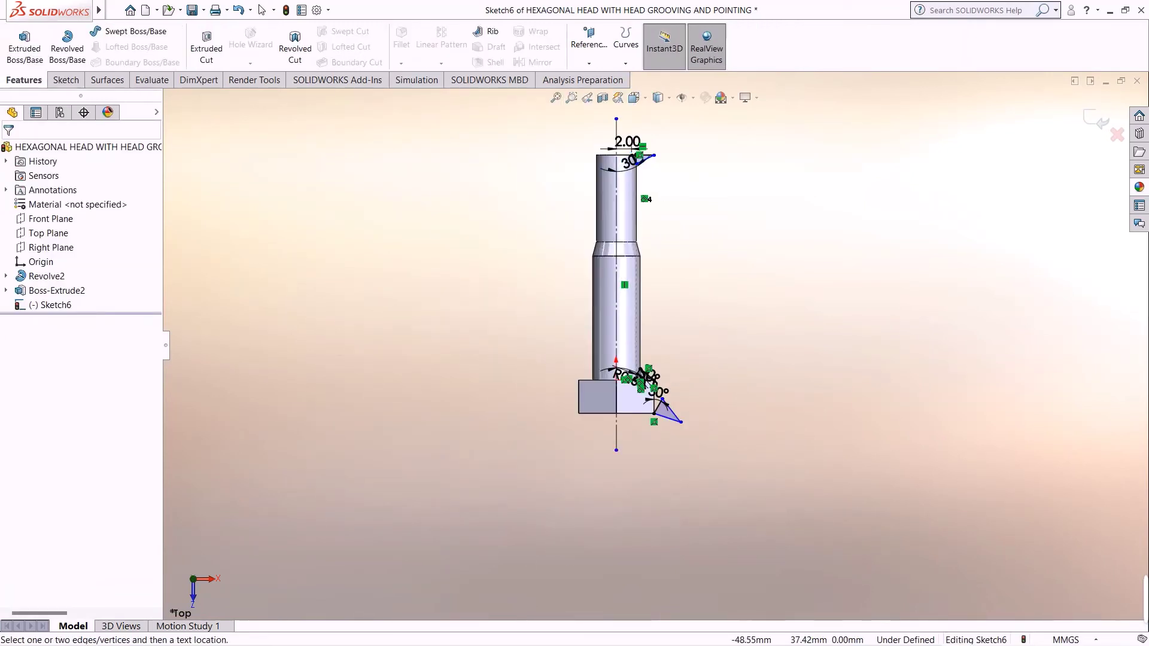
pyautogui.click(295, 48)
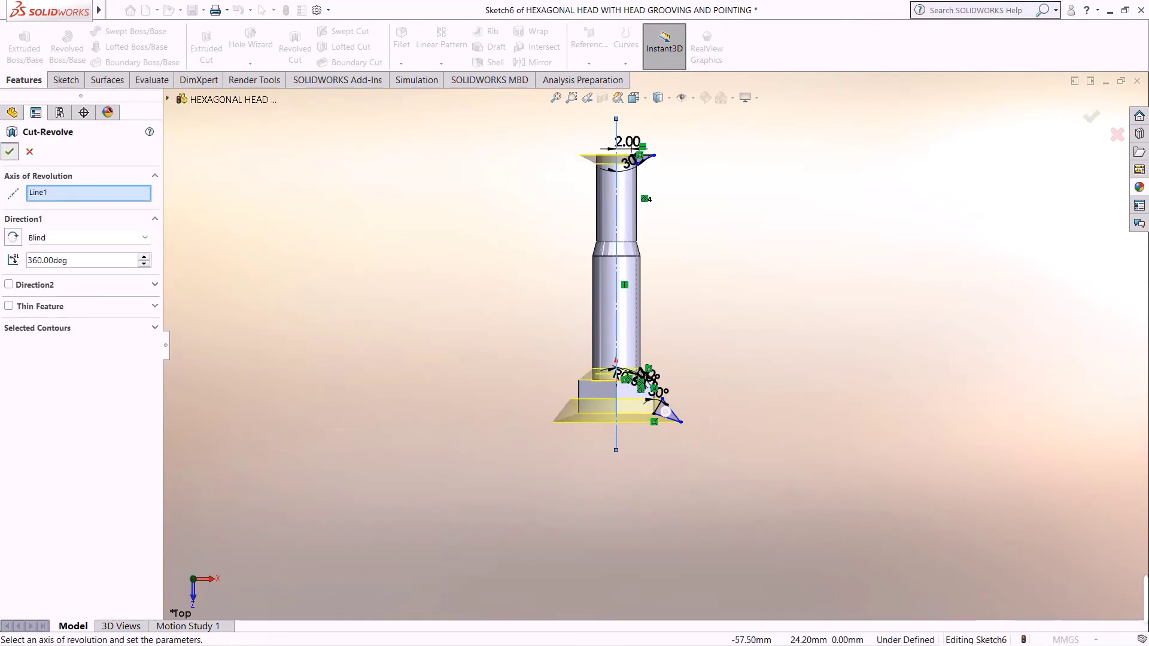
pyautogui.click(9, 152)
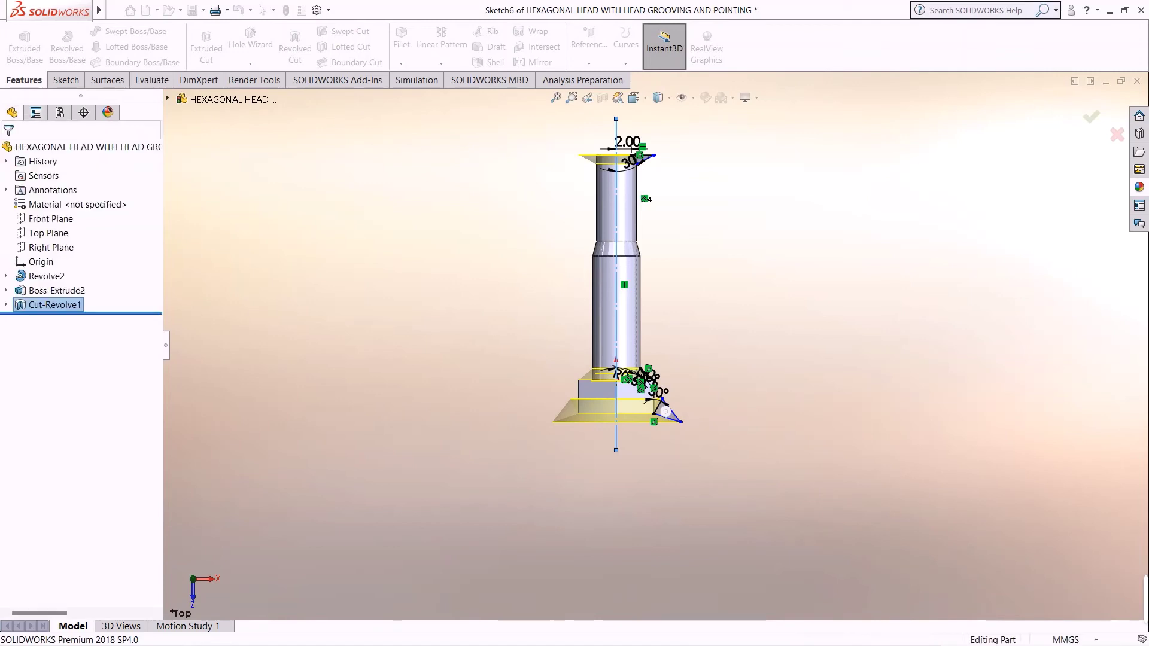
pyautogui.press('Escape')
# Apply the polished steel appearance to the whole fastener
pyautogui.moveTo(616, 299); pyautogui.dragTo(736, 336, button='middle')
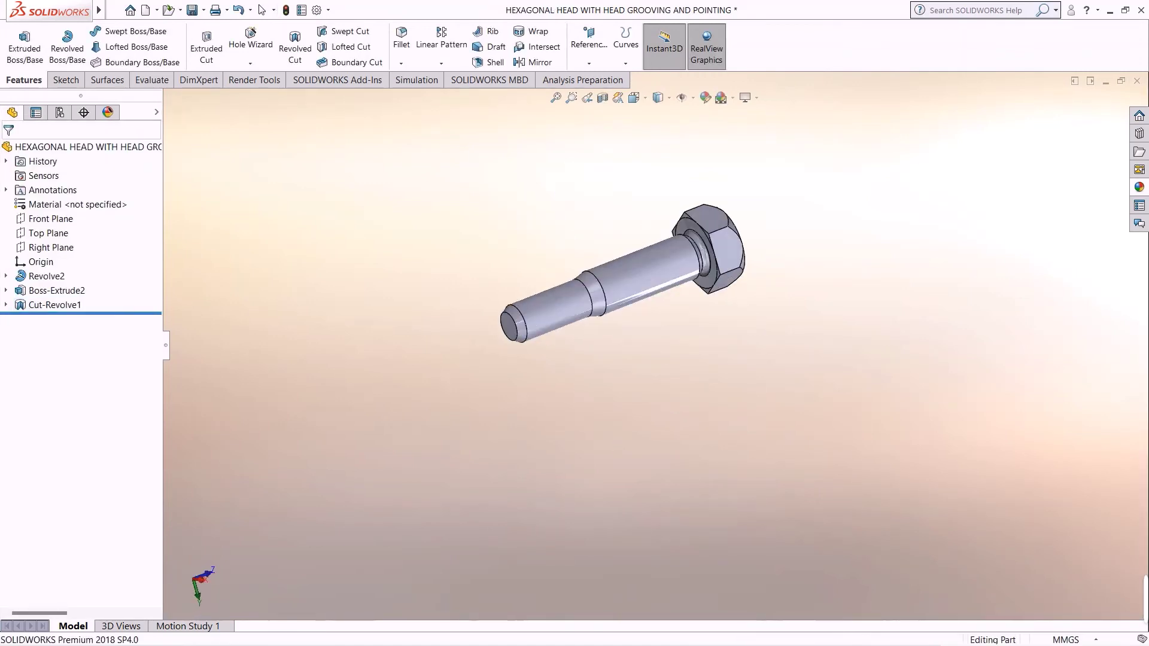
pyautogui.click(1140, 188)
pyautogui.click(1022, 327)
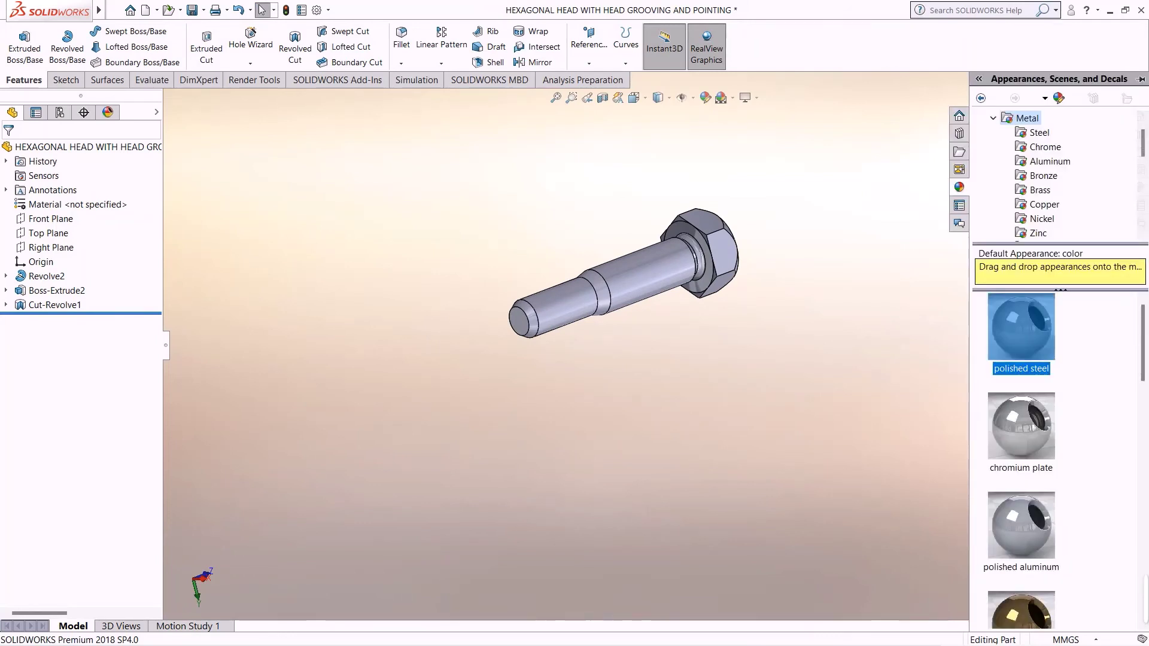
# Apply a dark metal appearance to the revolved cut feature, covering the groove, head chamfer and pointed shank end
pyautogui.scroll(-3, 1021, 461)
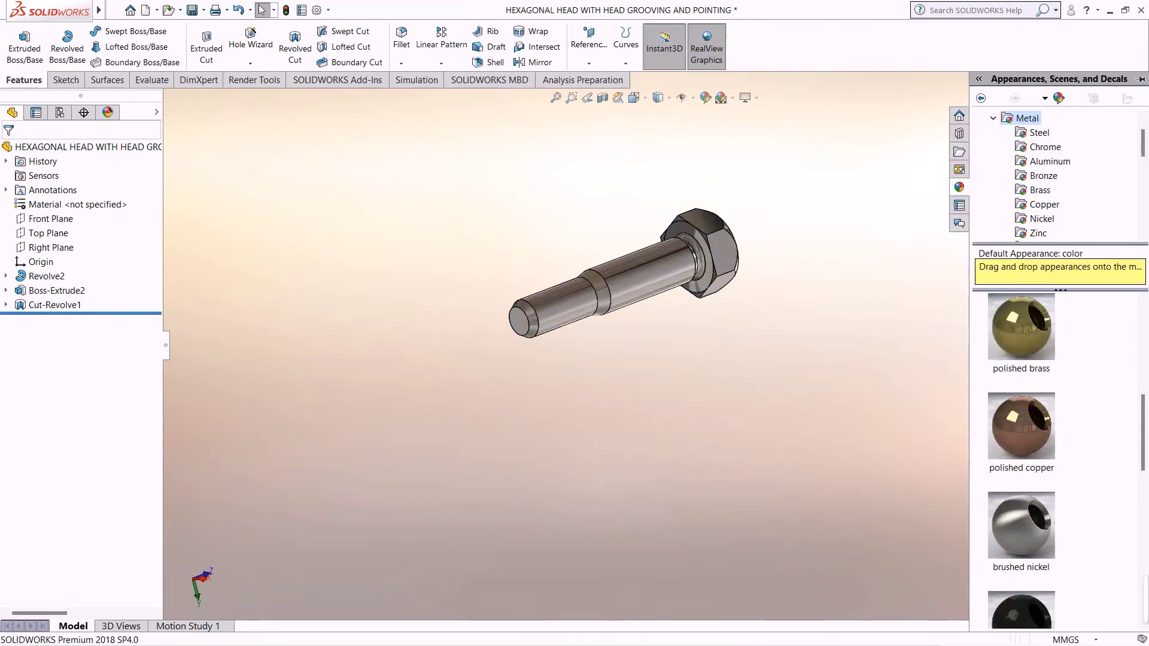
pyautogui.scroll(-2, 1021, 461)
pyautogui.moveTo(1021, 427); pyautogui.dragTo(51, 305)
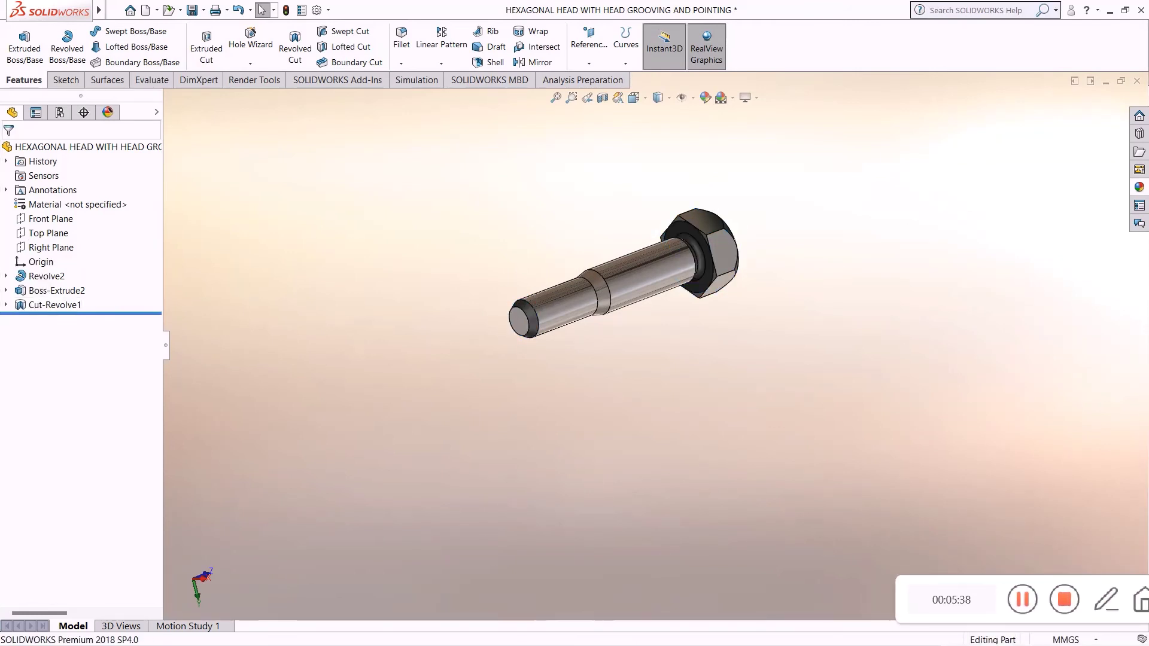
# Hide the feature tree and examine the finished fastener's head, undercut groove and pointed shank end from several angles
pyautogui.press('F9')
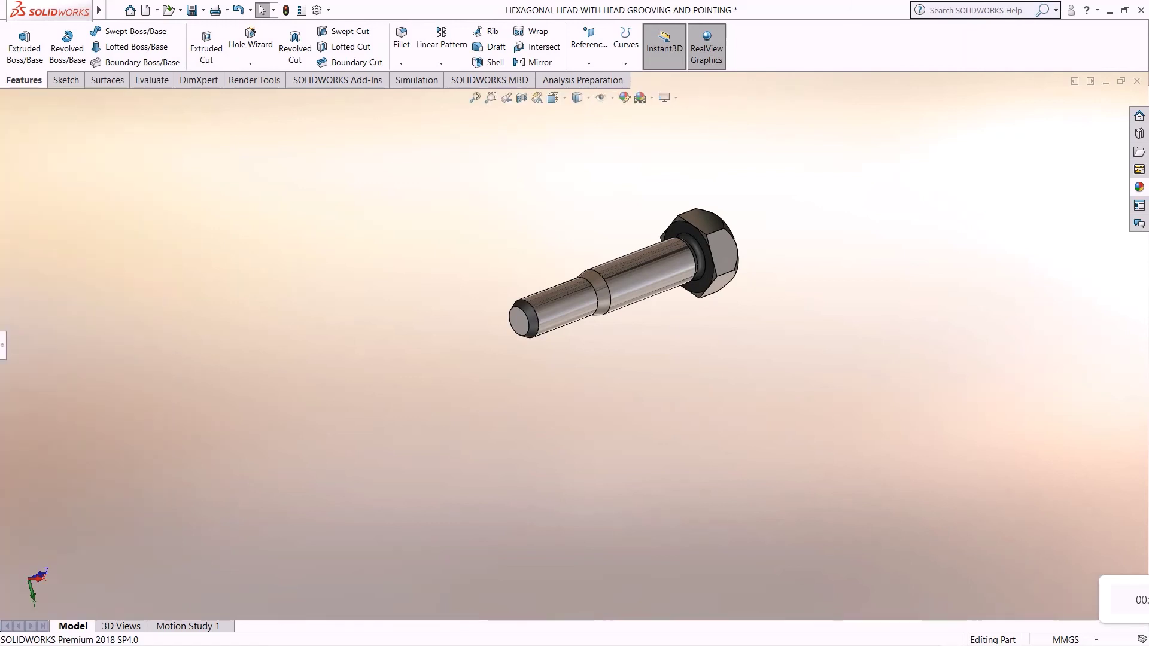
pyautogui.moveTo(598, 300); pyautogui.dragTo(742, 395, button='middle')
pyautogui.scroll(-7, 646, 329)
pyautogui.moveTo(520, 211); pyautogui.dragTo(407, 311, button='middle')
pyautogui.scroll(5, 574, 346)
pyautogui.moveTo(605, 263); pyautogui.dragTo(700, 293, button='middle')
pyautogui.scroll(-8, 607, 307)
pyautogui.moveTo(590, 293); pyautogui.dragTo(963, 320, button='middle')
pyautogui.scroll(4, 573, 345)
pyautogui.scroll(3, 575, 346)
pyautogui.press('Left')
pyautogui.press('Left')
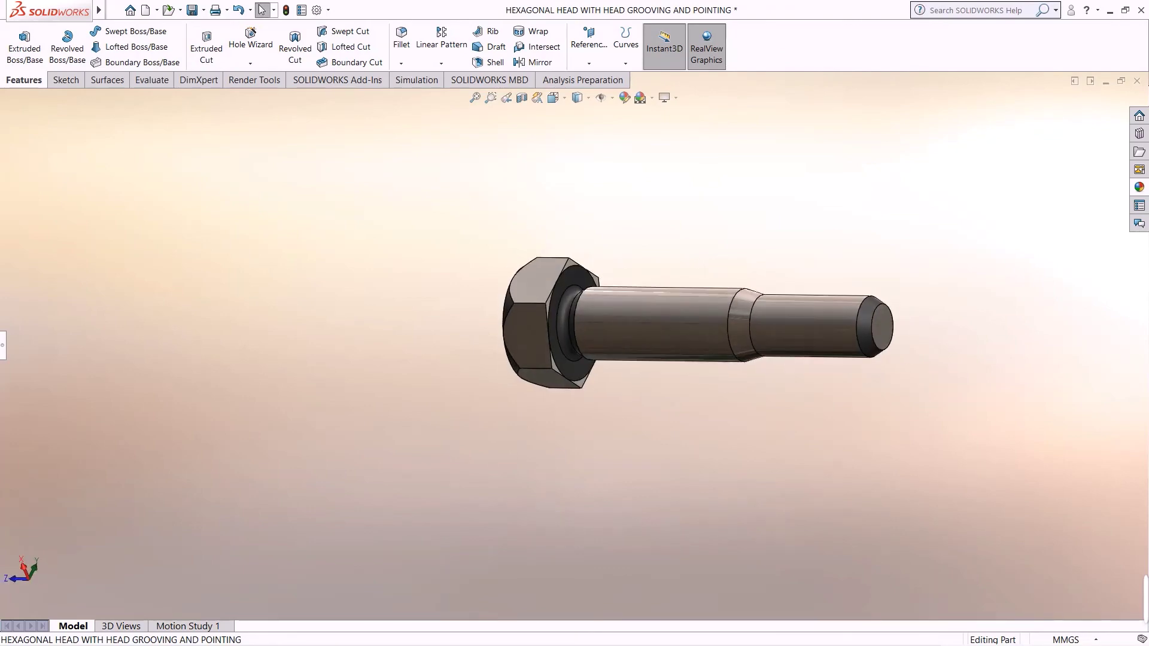
# View the finished fastener in the isometric and dimetric orientations
pyautogui.press('space')
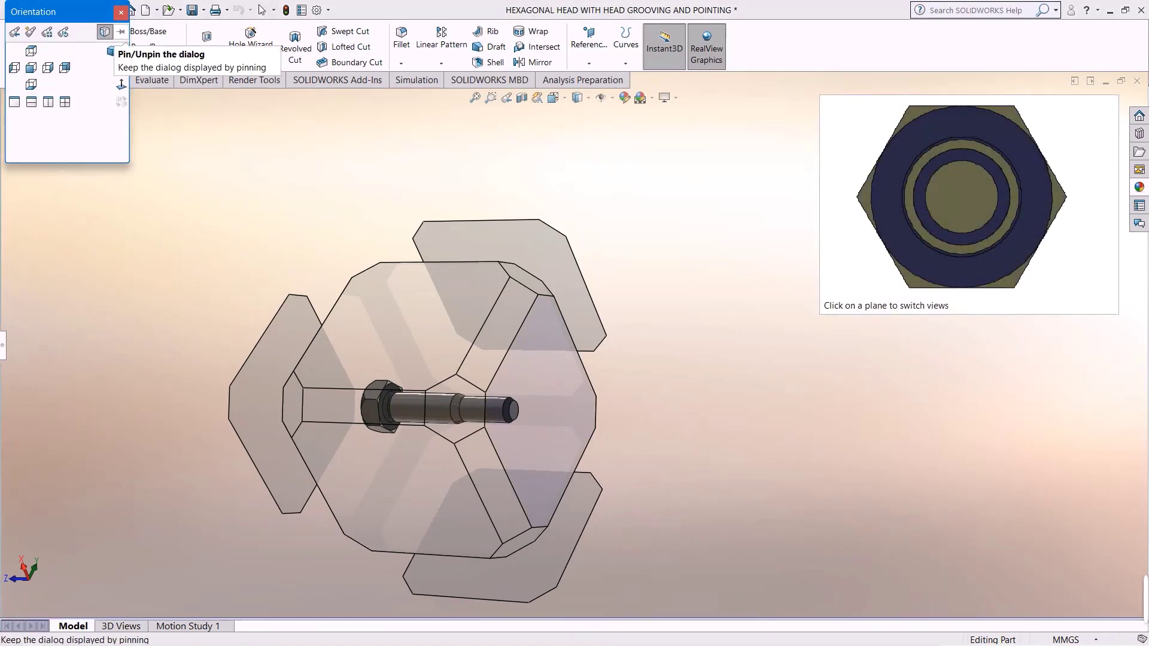
pyautogui.click(122, 51)
pyautogui.click(143, 67)
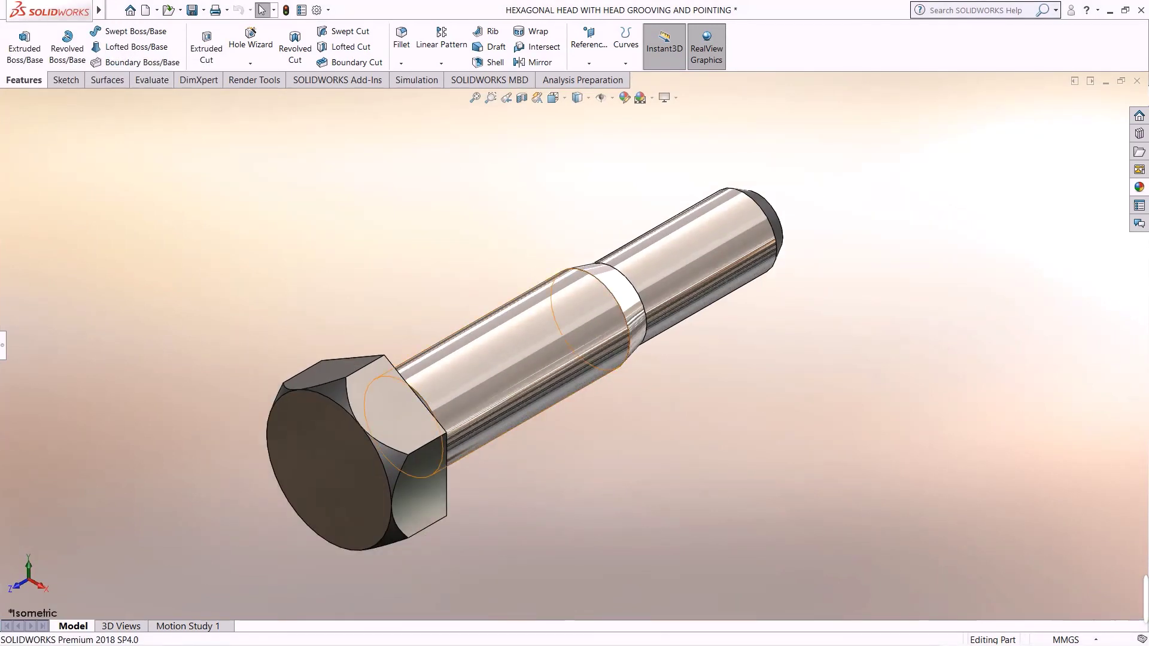
pyautogui.press('space')
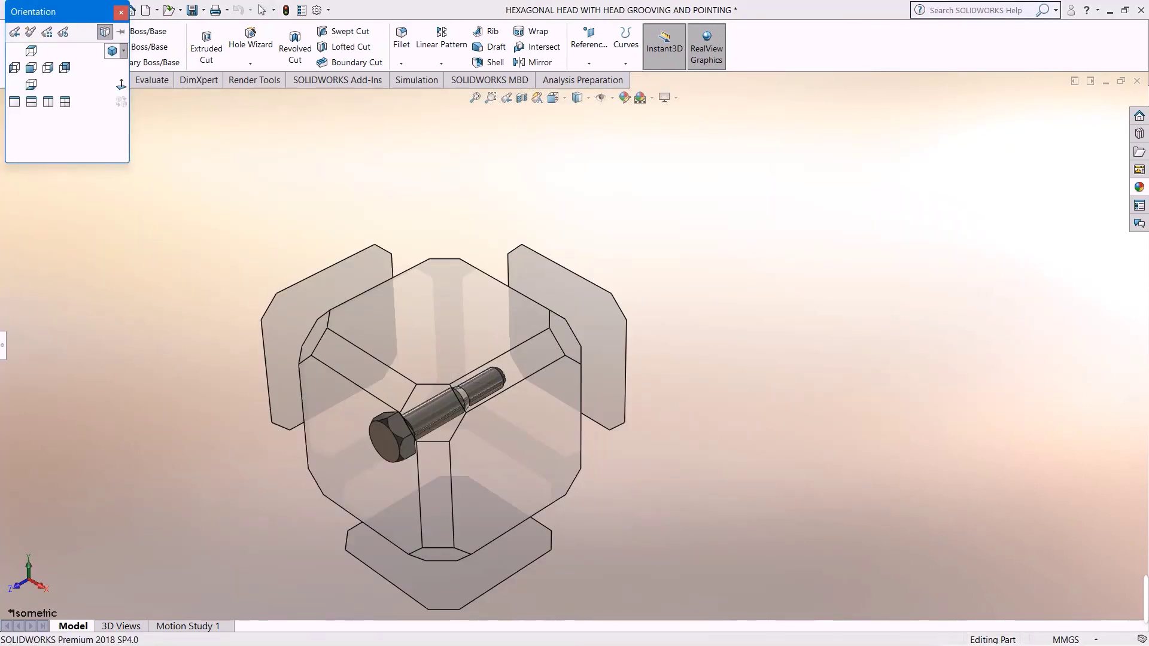
pyautogui.click(123, 51)
pyautogui.click(143, 80)
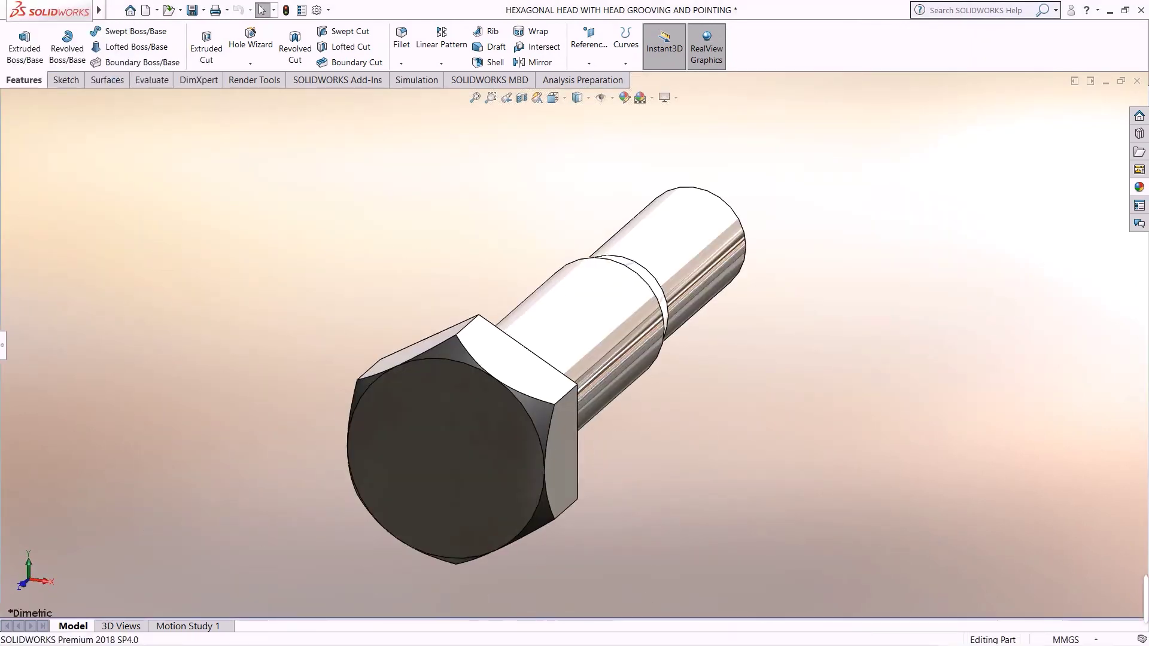
# Switch to the Right view and examine the fastener's side profile from head to pointed end
pyautogui.press('space')
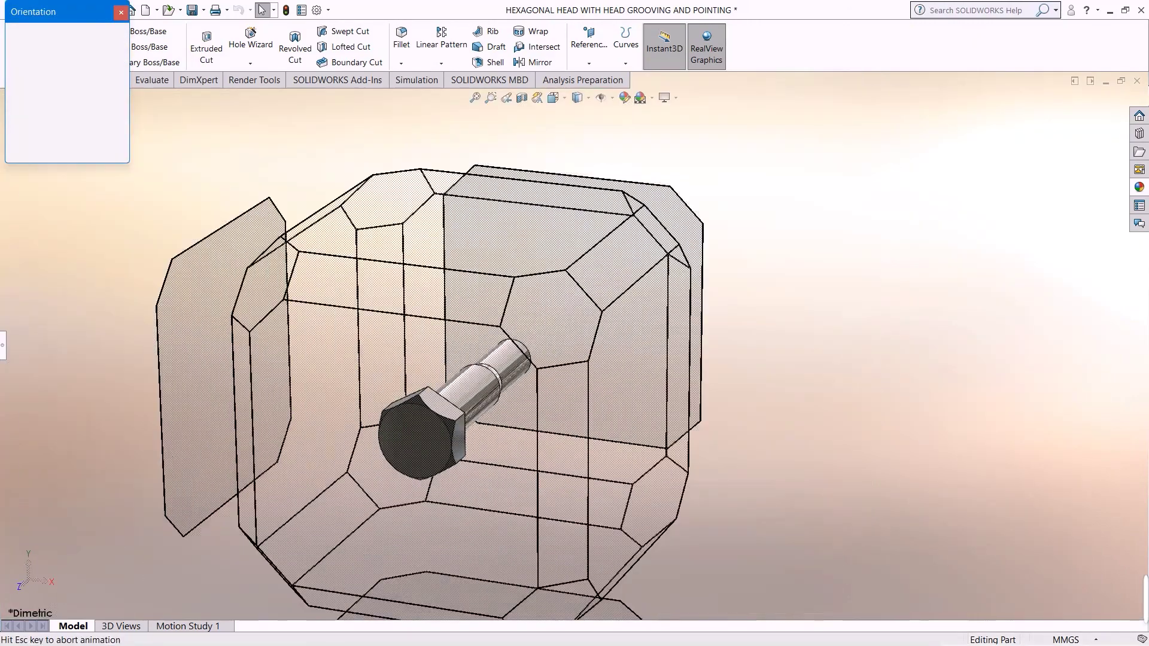
pyautogui.click(122, 50)
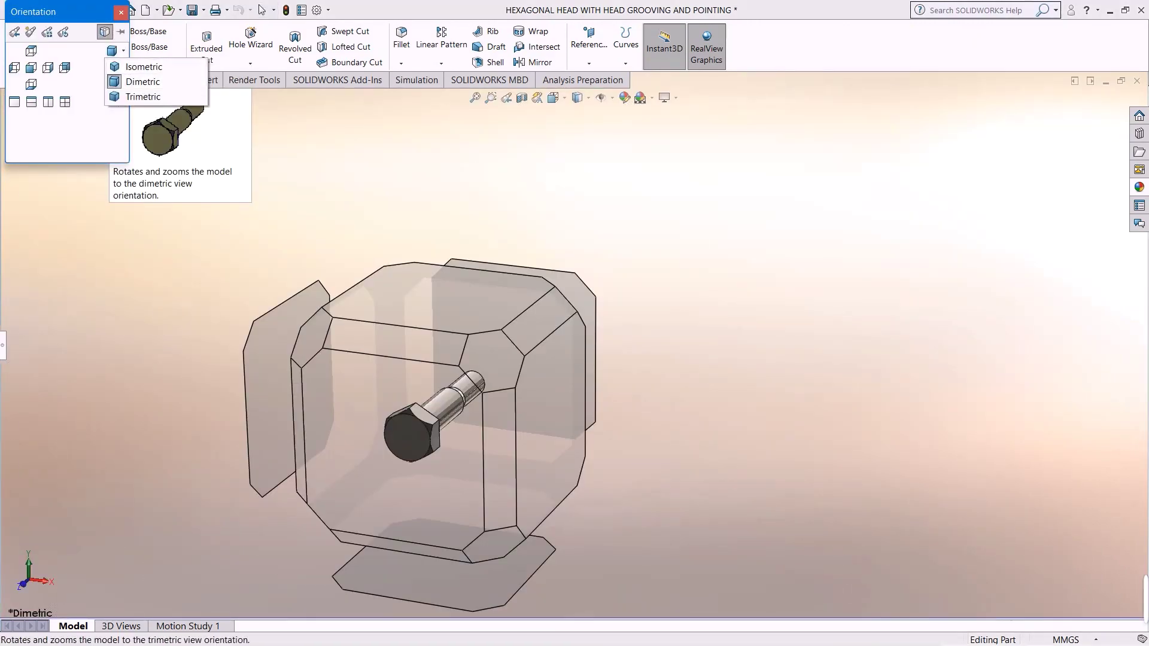
pyautogui.click(548, 410)
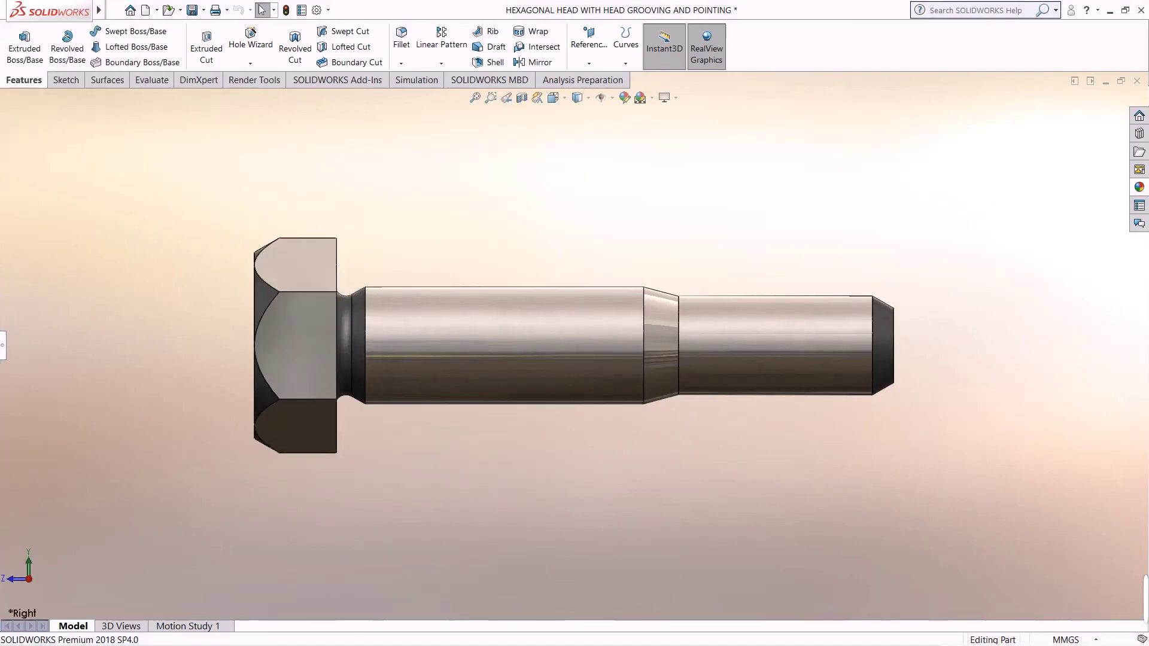
pyautogui.scroll(-3, 668, 211)
pyautogui.scroll(2, 668, 212)
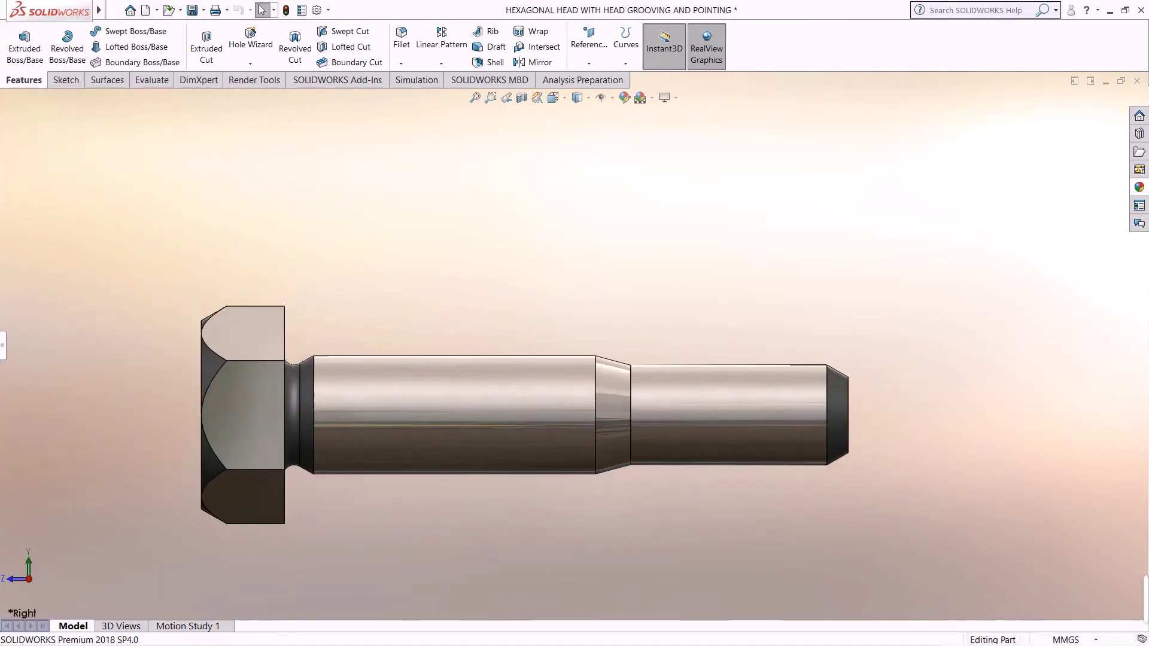
pyautogui.scroll(-1, 668, 572)
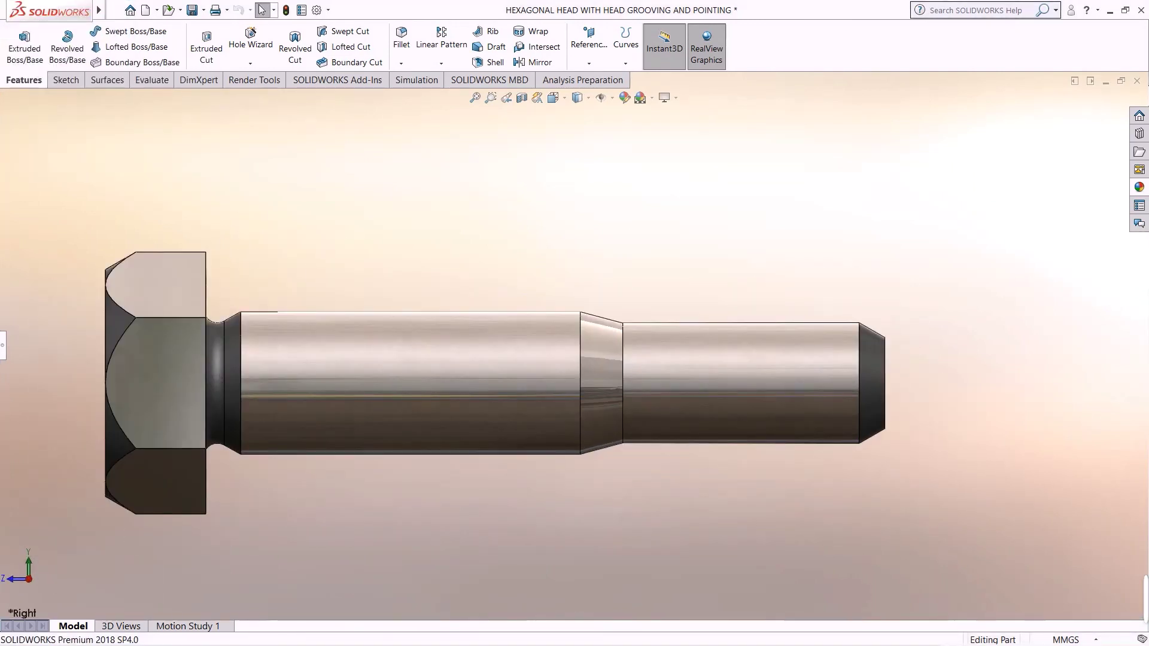